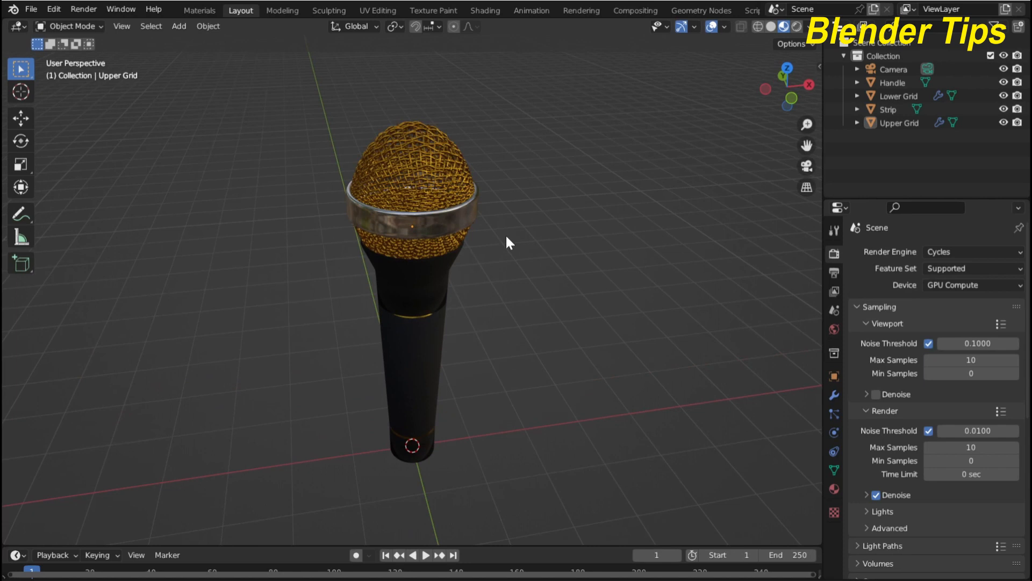
Examine the finished microphone model, including its upper grid, strip and handle, from several angles
scroll(510, 243, "up", 2)
scroll(510, 243, "up", 2)
scroll(510, 243, "down", 4)
left_click(414, 173)
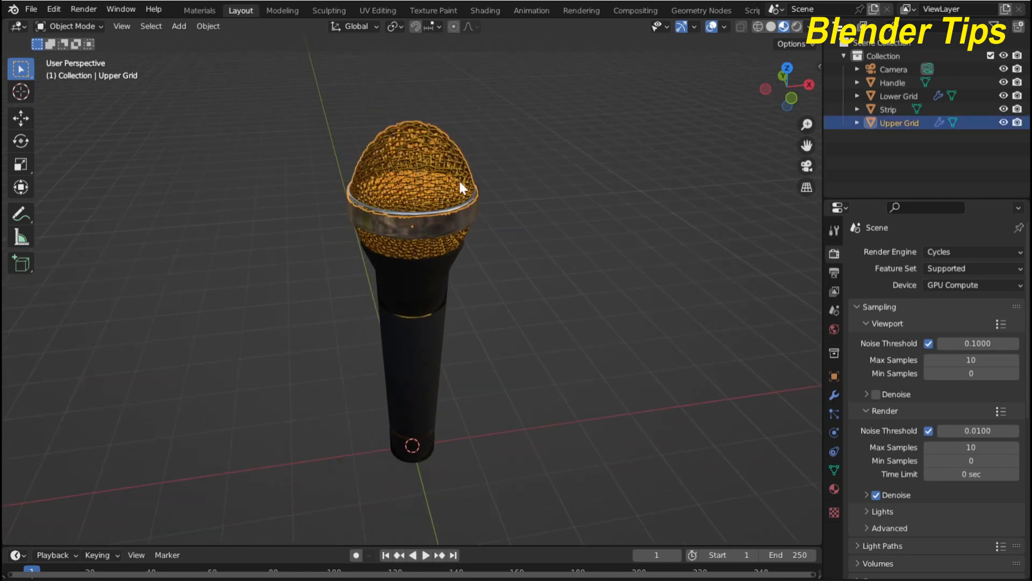
left_click(444, 248)
left_click(424, 194)
scroll(530, 267, "up", 2)
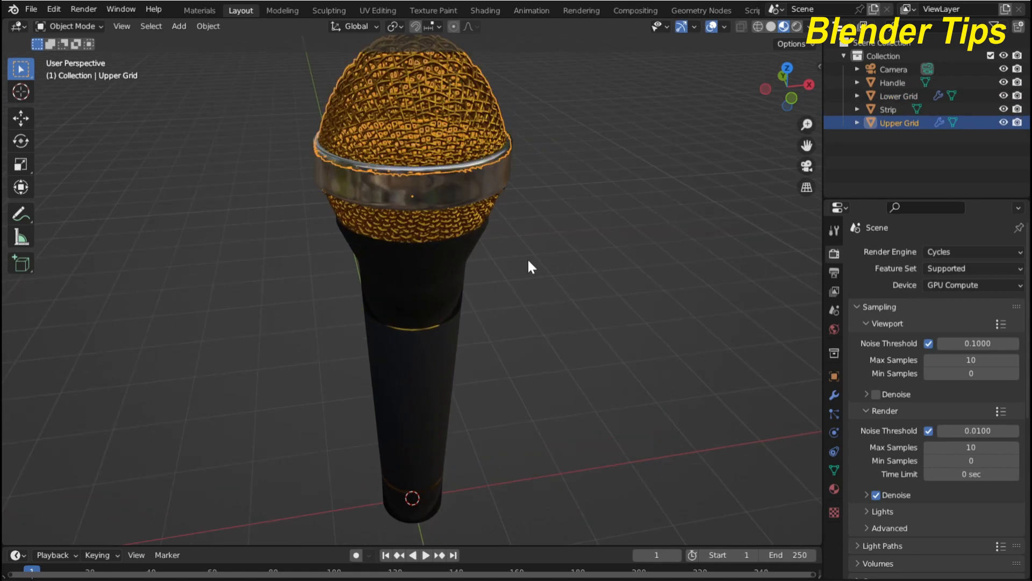
scroll(548, 248, "down", 3)
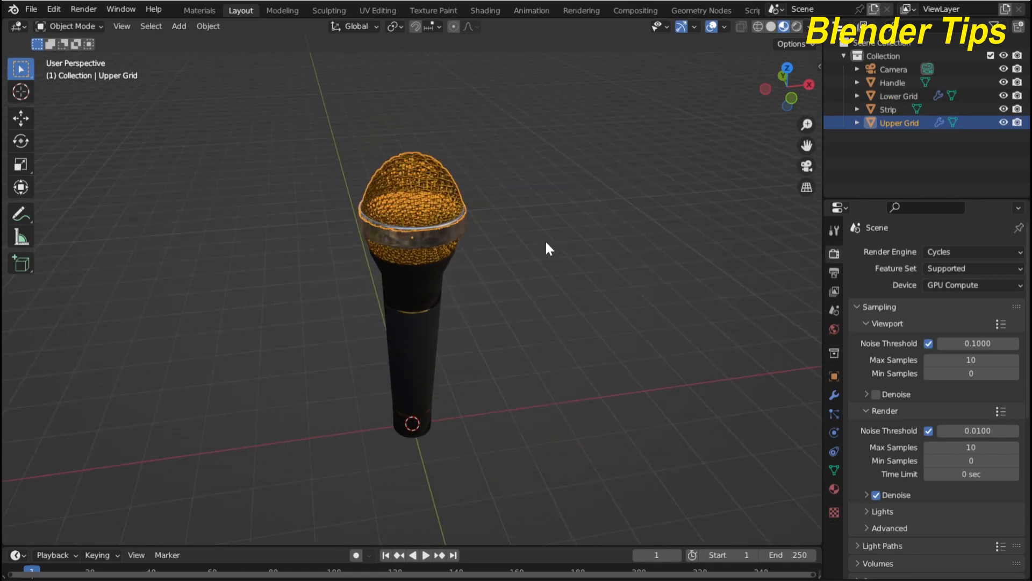
scroll(525, 249, "up", 2)
middle_click_drag(525, 249, 465, 269, "shift")
scroll(494, 269, "down", 2)
scroll(505, 249, "up", 3)
scroll(540, 239, "down", 2)
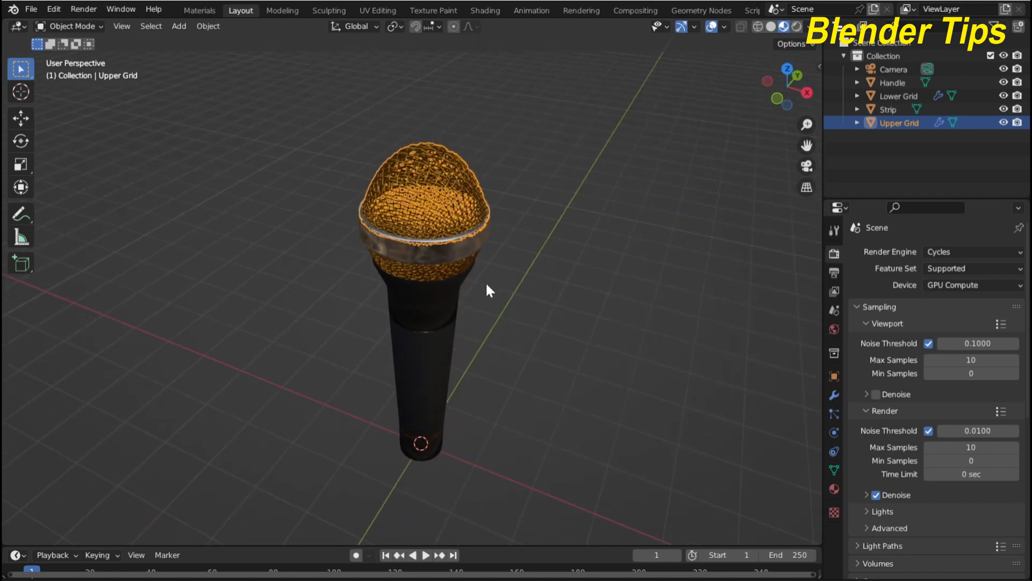
middle_click_drag(488, 291, 491, 268)
left_click(537, 242)
scroll(535, 241, "up", 3)
scroll(535, 240, "down", 1)
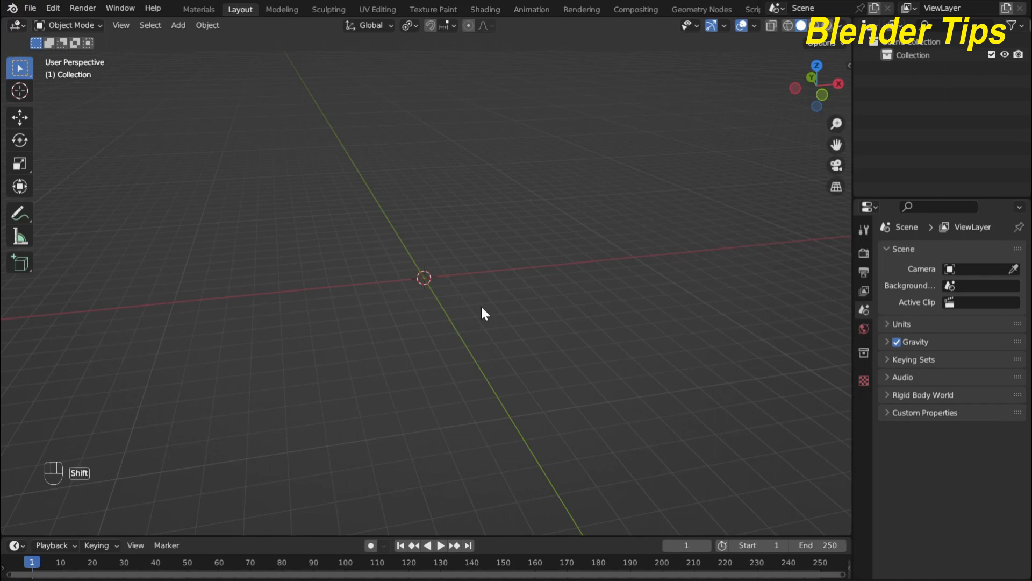
Add a mesh plane with a size of 2 m at the world origin
key("shift+a")
mouse_move(480, 306)
scroll(531, 21, "up", 4)
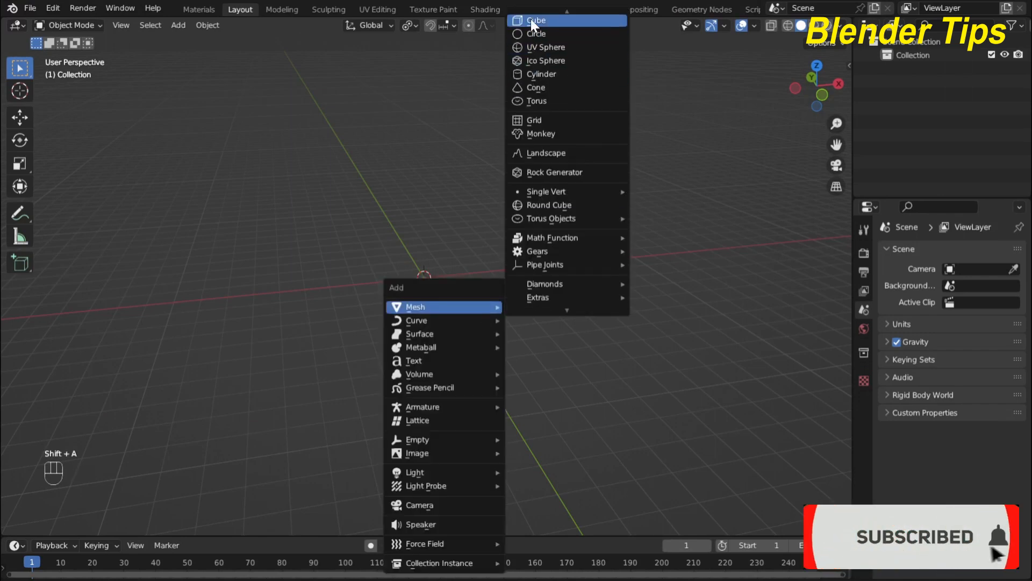
left_click(531, 18)
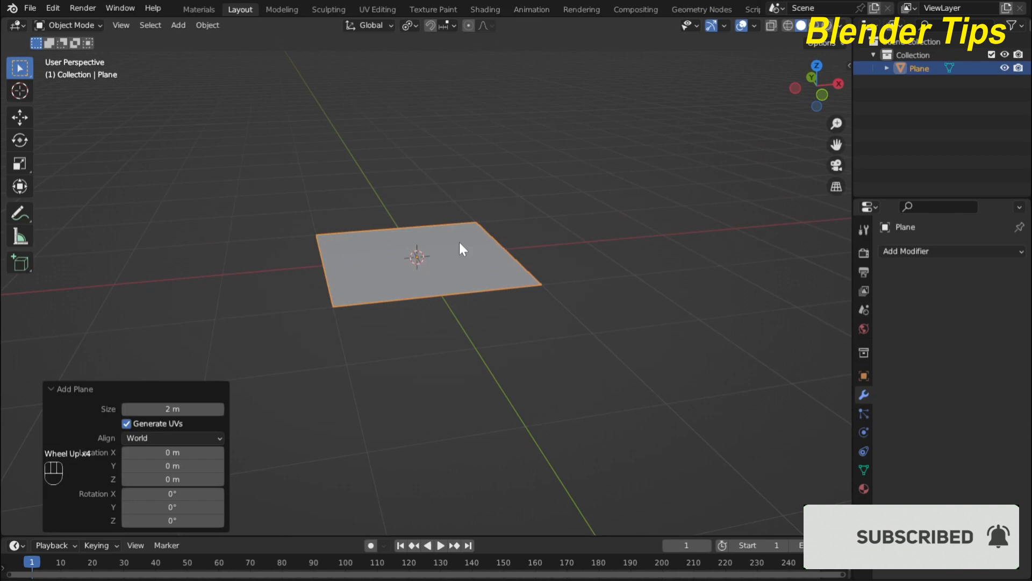
middle_click_drag(459, 242, 472, 323, "shift")
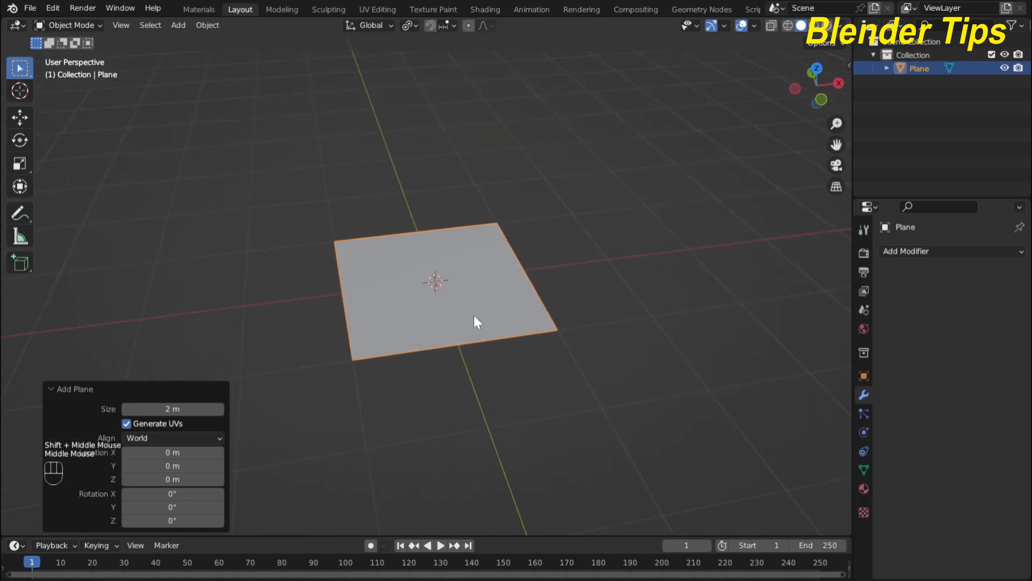
Subdivide the plane's face in Edit Mode with 80 cuts
key("Tab")
scroll(472, 312, "up", 3)
right_click(379, 265)
left_click(361, 286)
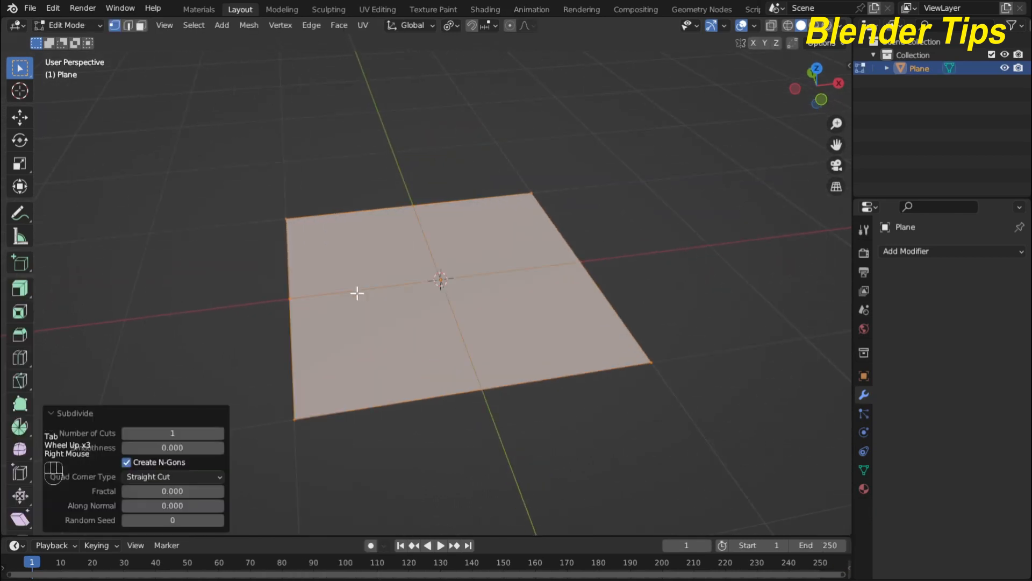
left_click(188, 434)
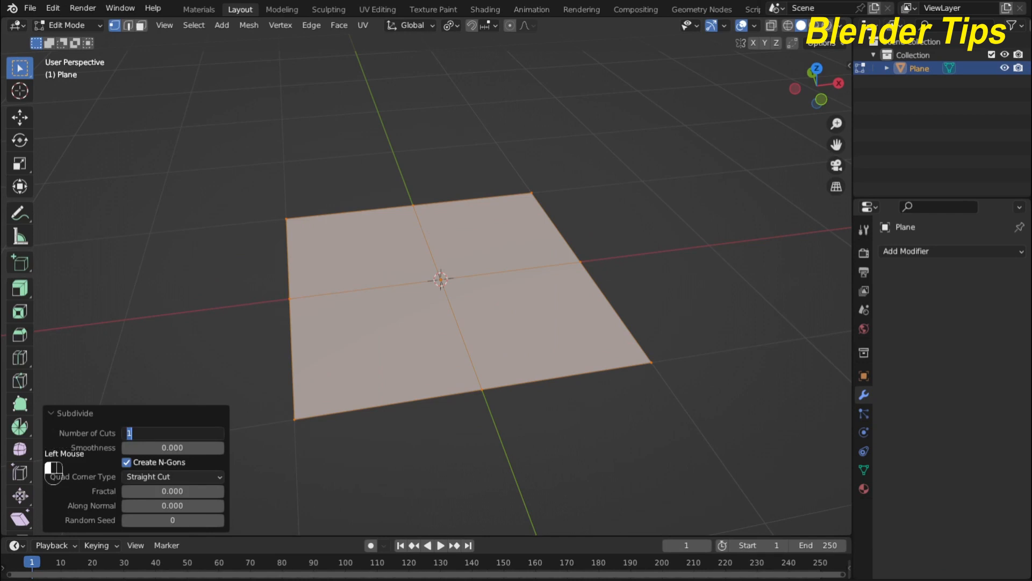
key("Return")
scroll(336, 219, "up", 2)
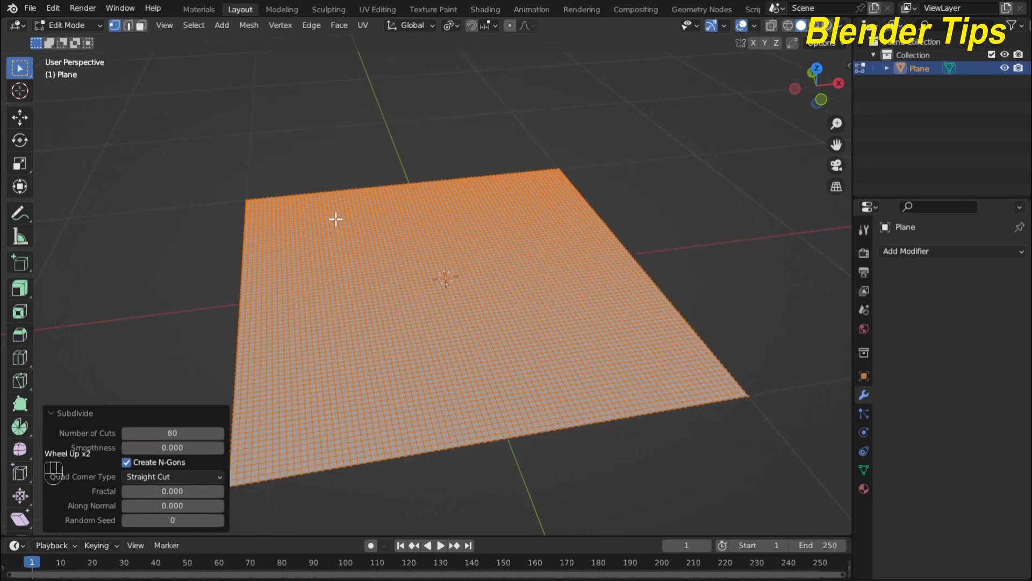
In top view, delete all vertices of the grid except the outermost row along its negative Y edge
key("KP_7")
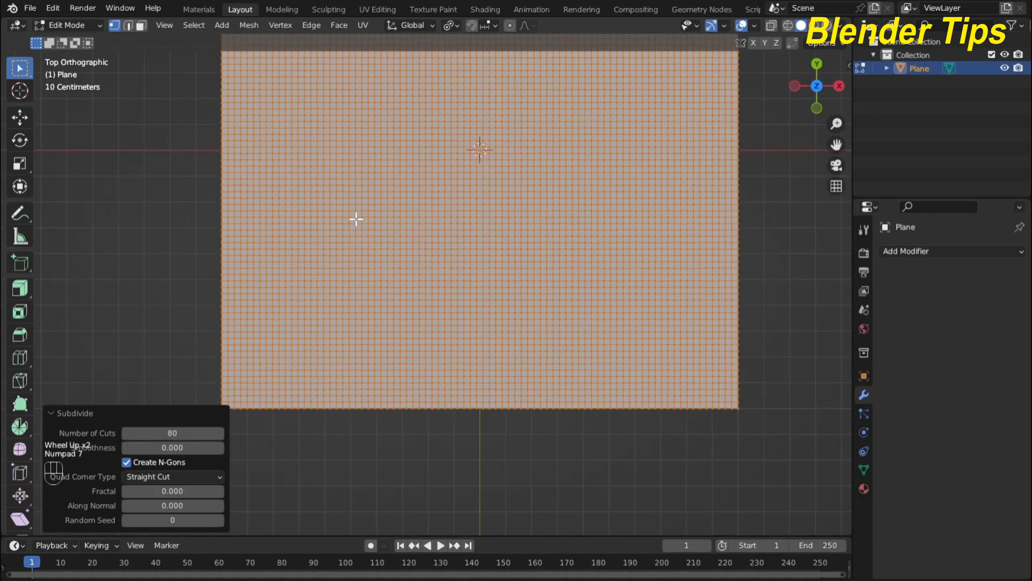
scroll(357, 219, "down", 3)
mouse_move(357, 219)
middle_mouse_down("shift")
mouse_move(357, 286)
mouse_move(372, 226)
middle_mouse_up("shift")
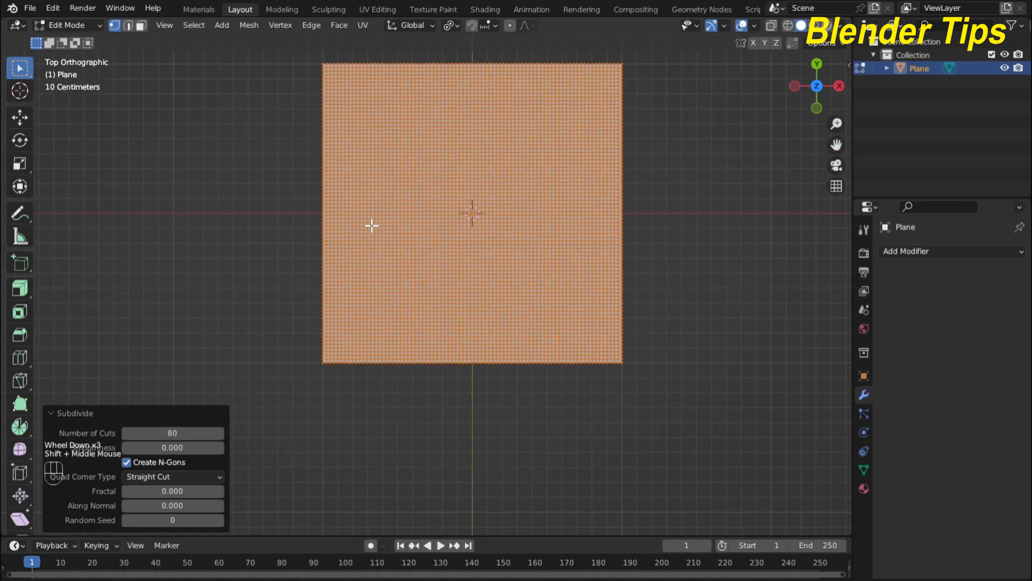
left_click(258, 269)
scroll(255, 277, "up", 4)
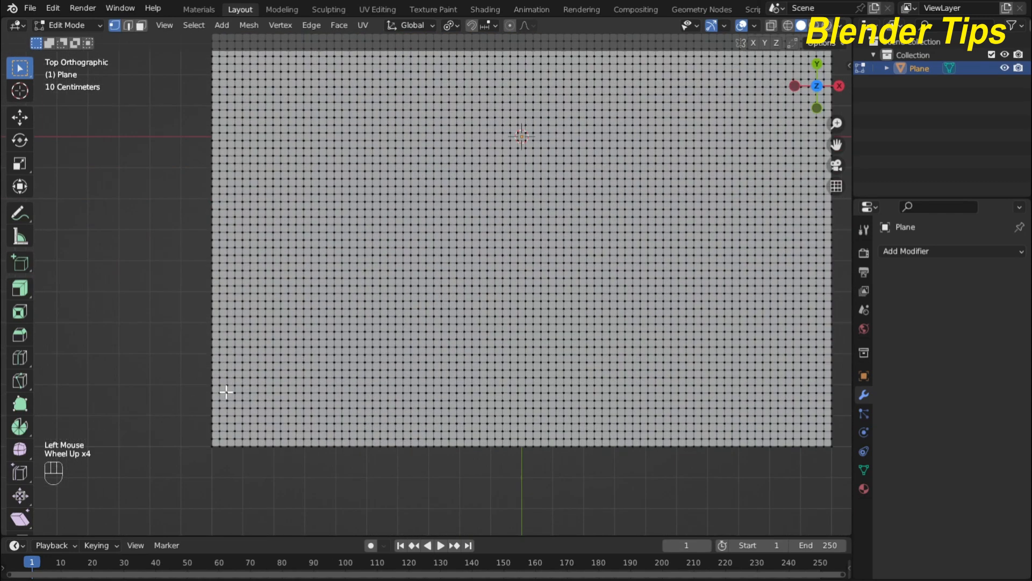
left_click_drag(160, 442, 838, 523)
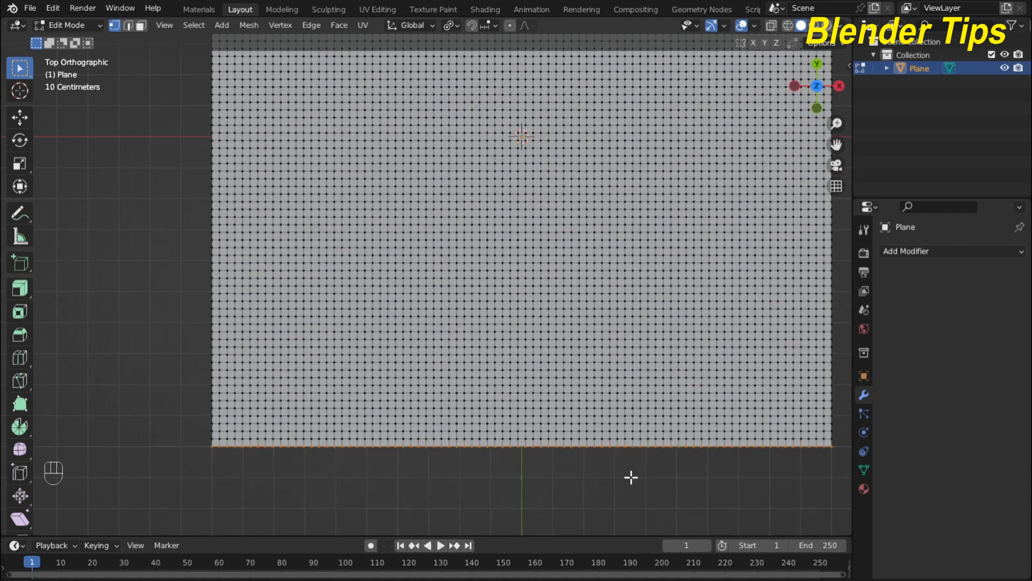
middle_click_drag(500, 326, 420, 330, "shift")
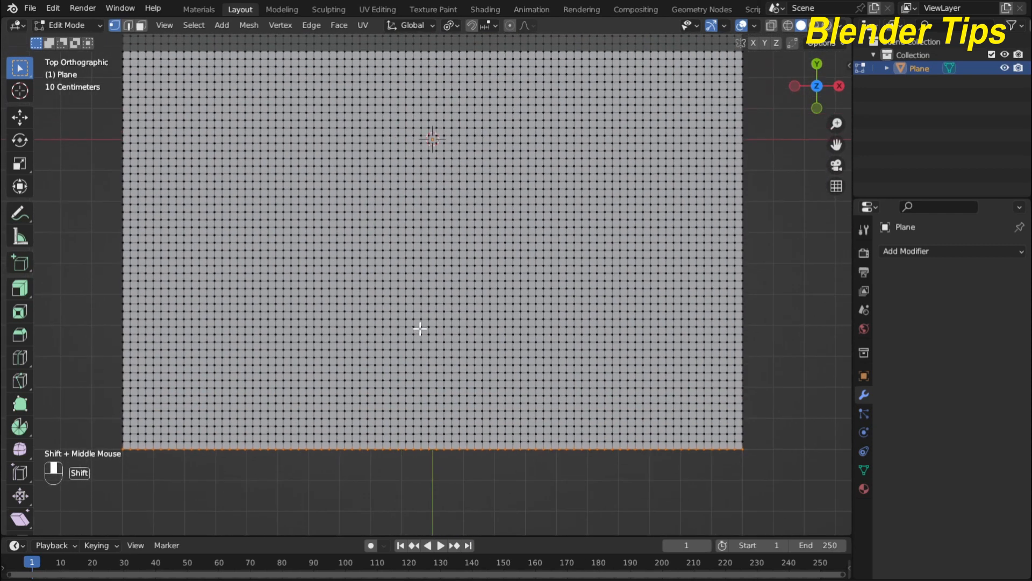
scroll(421, 328, "down", 1)
scroll(420, 328, "down", 1, "ctrl")
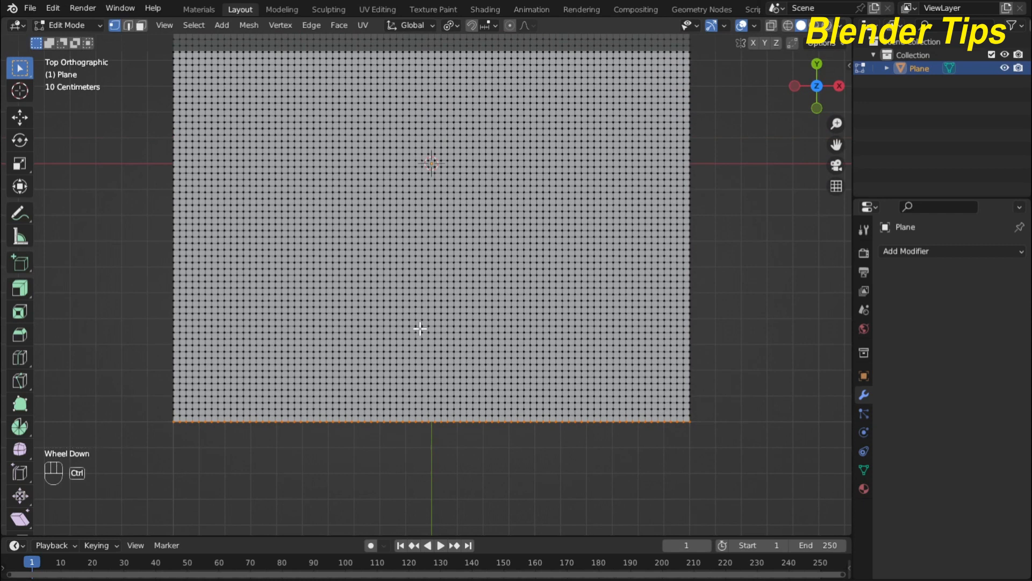
key("ctrl+i")
scroll(421, 309, "up", 2)
scroll(422, 292, "down", 2)
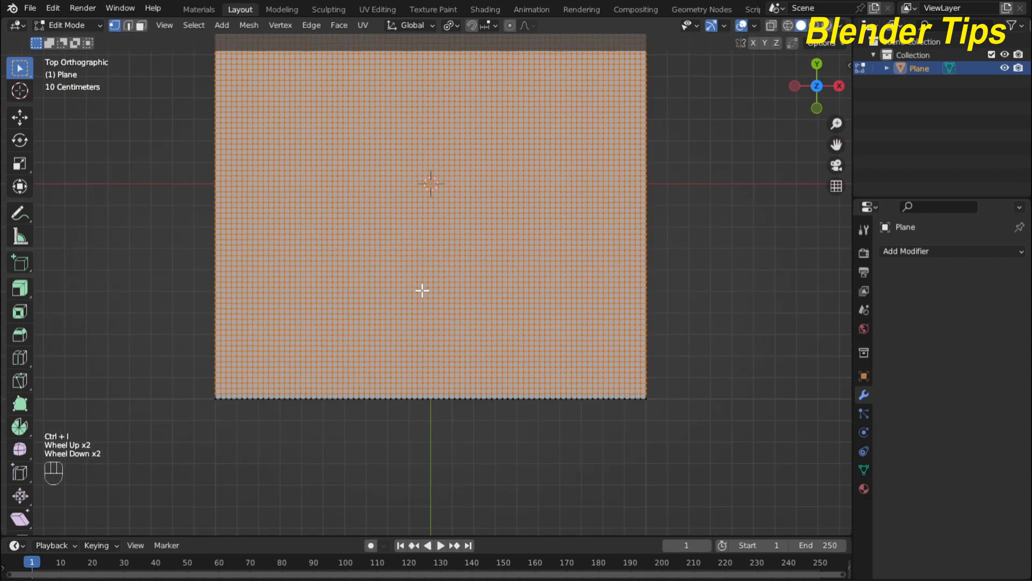
key("Delete")
left_click(417, 261)
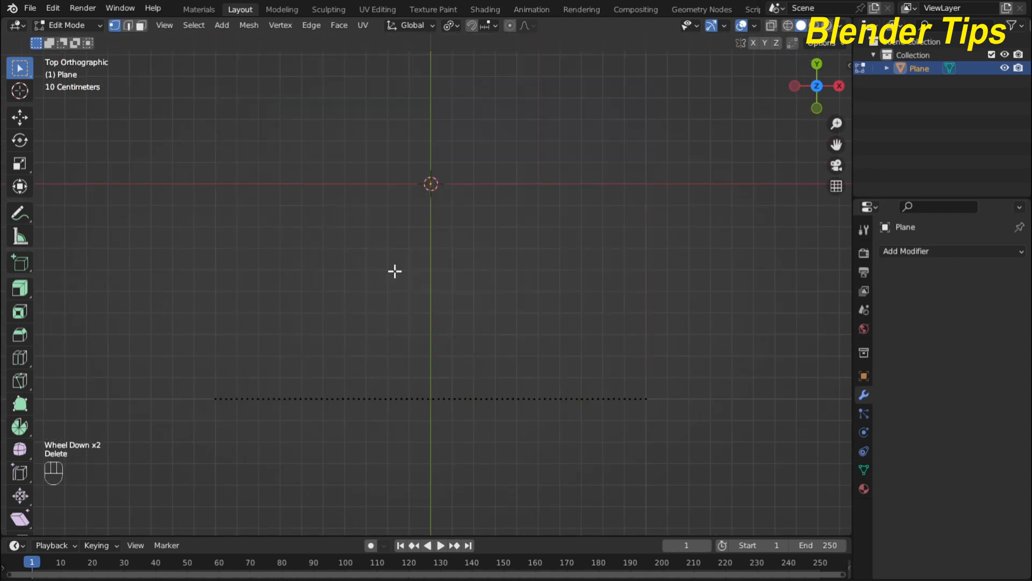
Select the whole remaining row and apply Checker Deselect so that every second vertex is selected
scroll(381, 295, "up", 2)
middle_click_drag(380, 295, 378, 215, "shift")
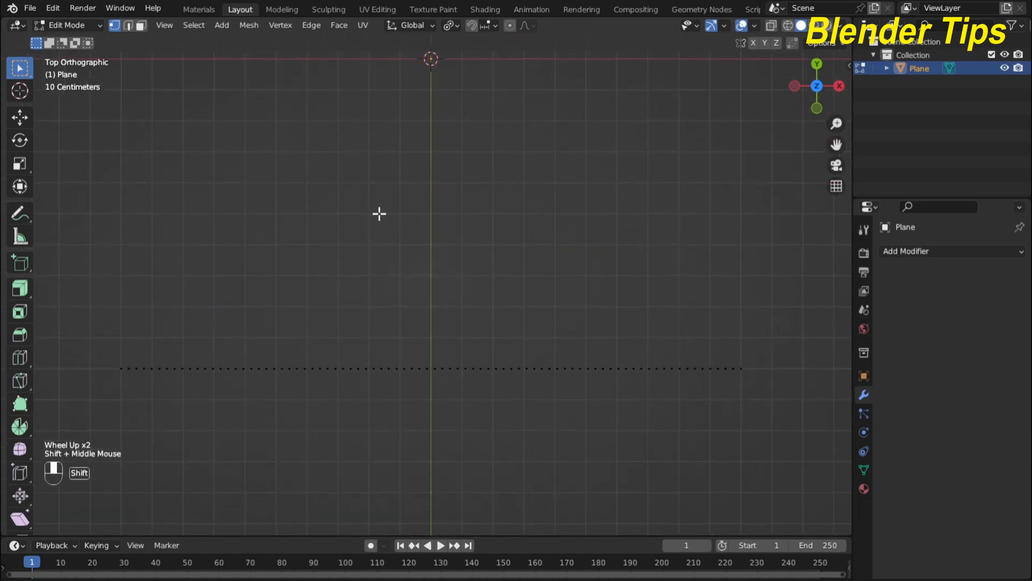
scroll(379, 212, "down", 2)
key("a")
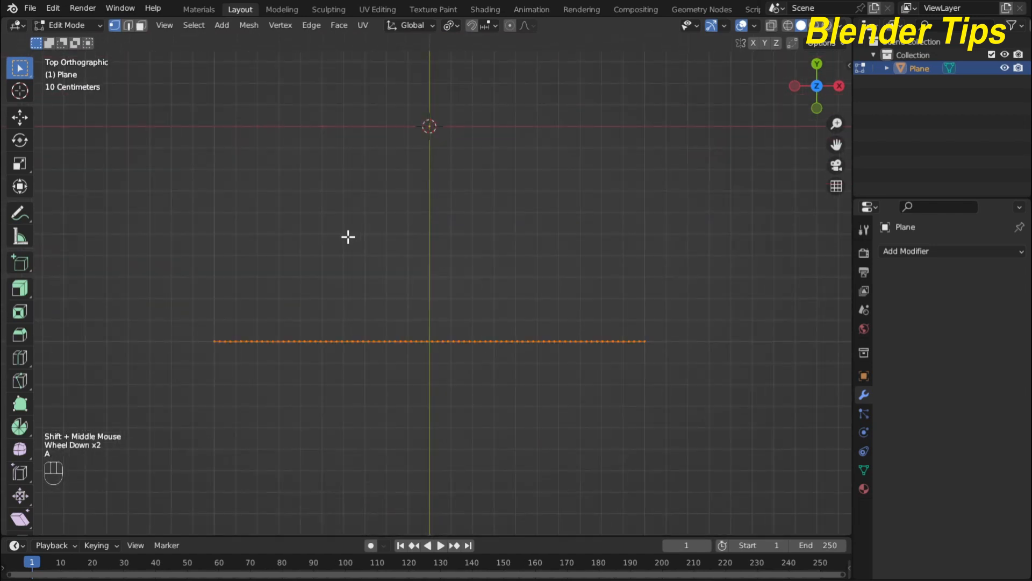
scroll(348, 237, "up", 2)
middle_click_drag(347, 237, 364, 219, "shift")
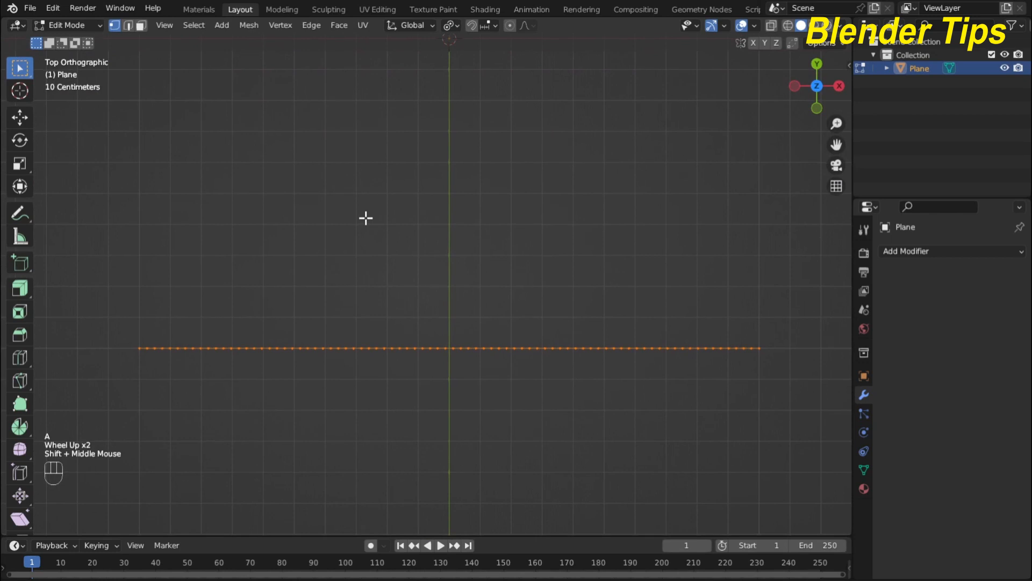
left_click(195, 24)
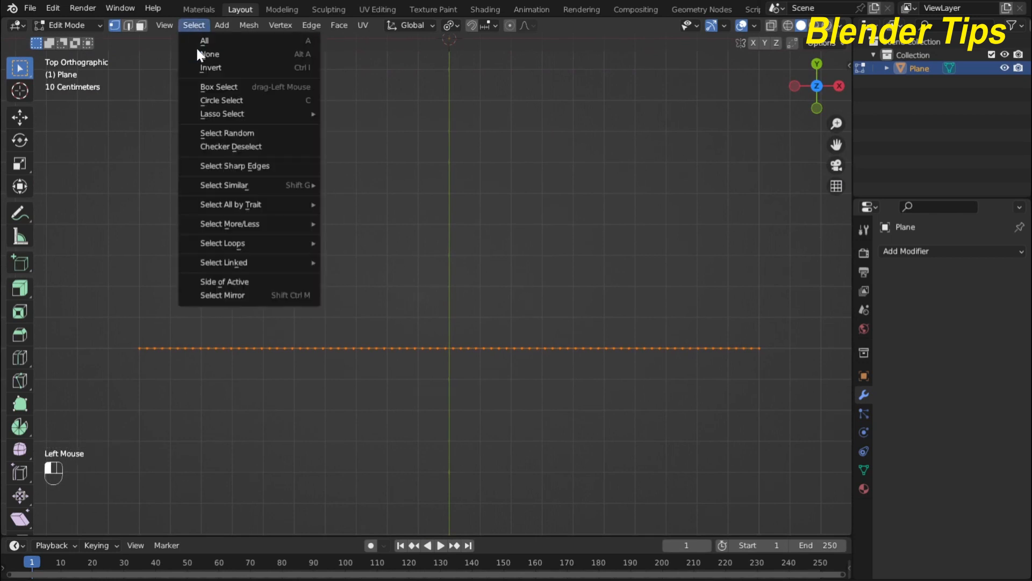
left_click(231, 146)
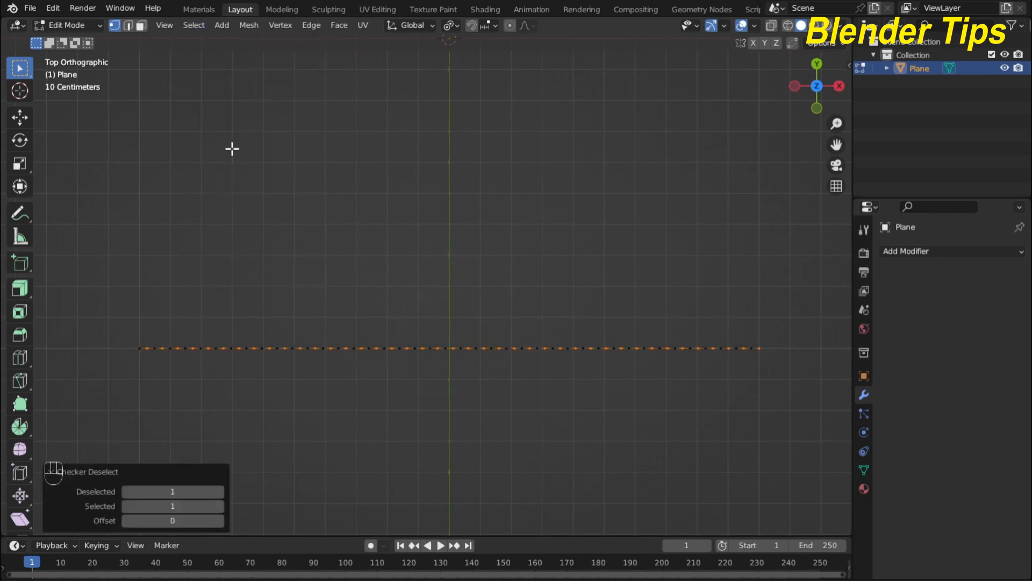
scroll(272, 203, "up", 2)
scroll(392, 274, "down", 2)
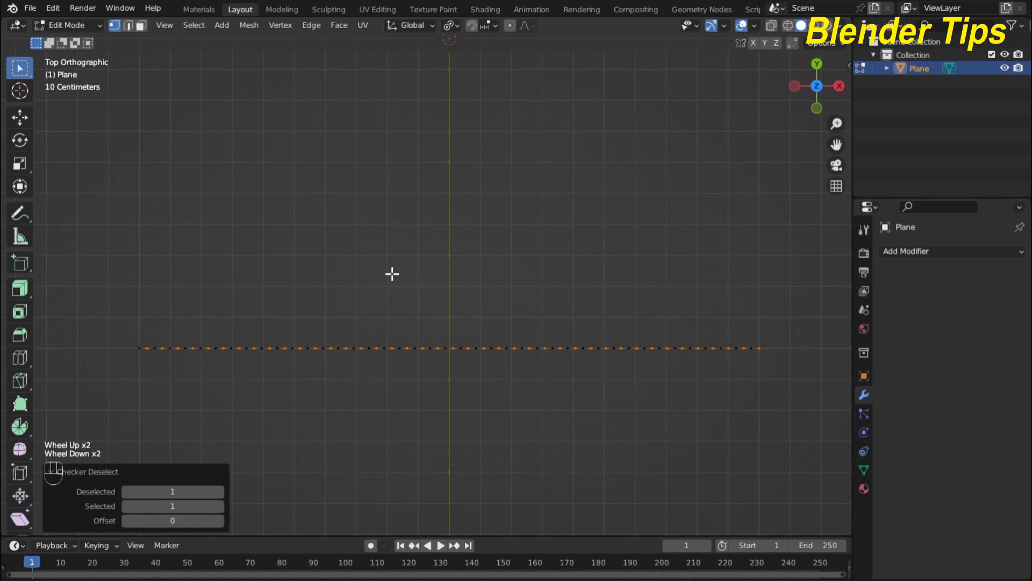
Create a vertex group and assign the alternating selected vertices to it with weight 1.000
left_click(863, 469)
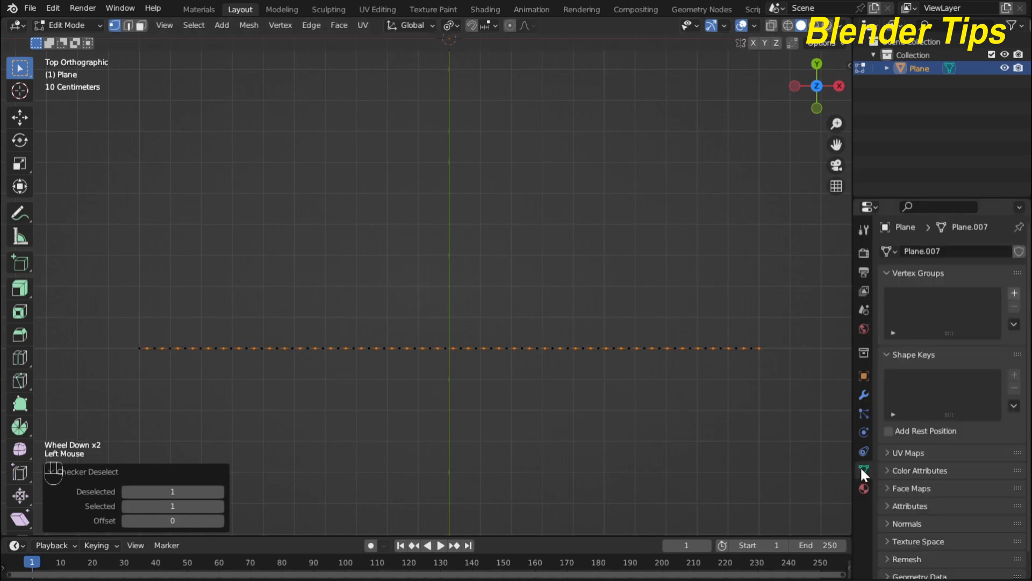
left_click(1014, 293)
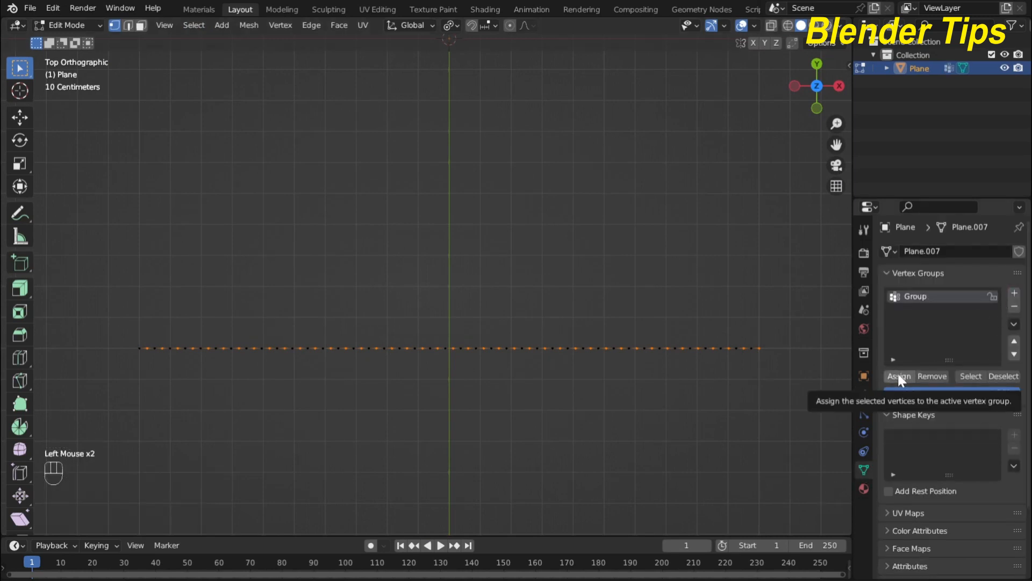
left_click(898, 376)
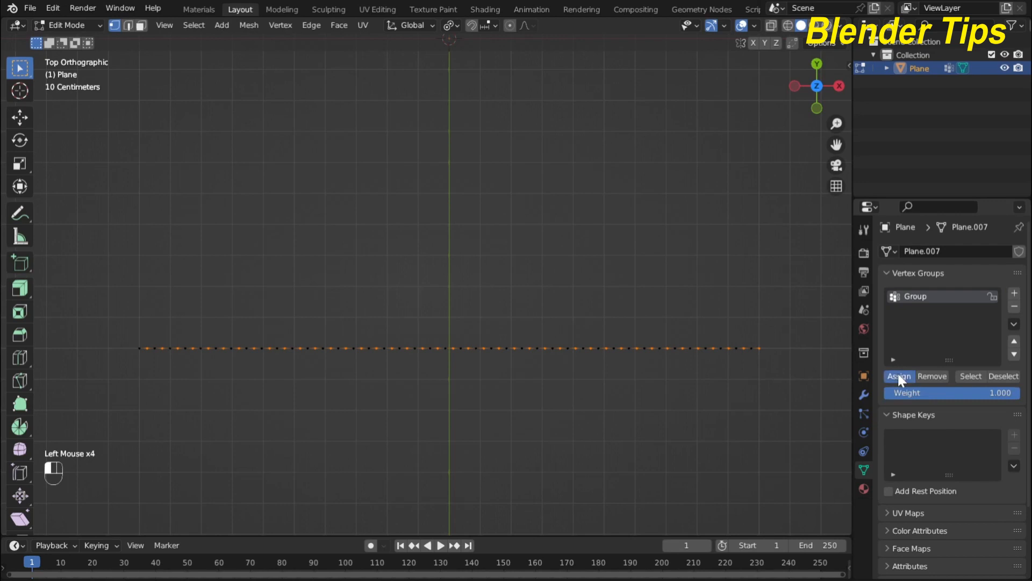
scroll(516, 413, "down", 1)
scroll(515, 414, "up", 2)
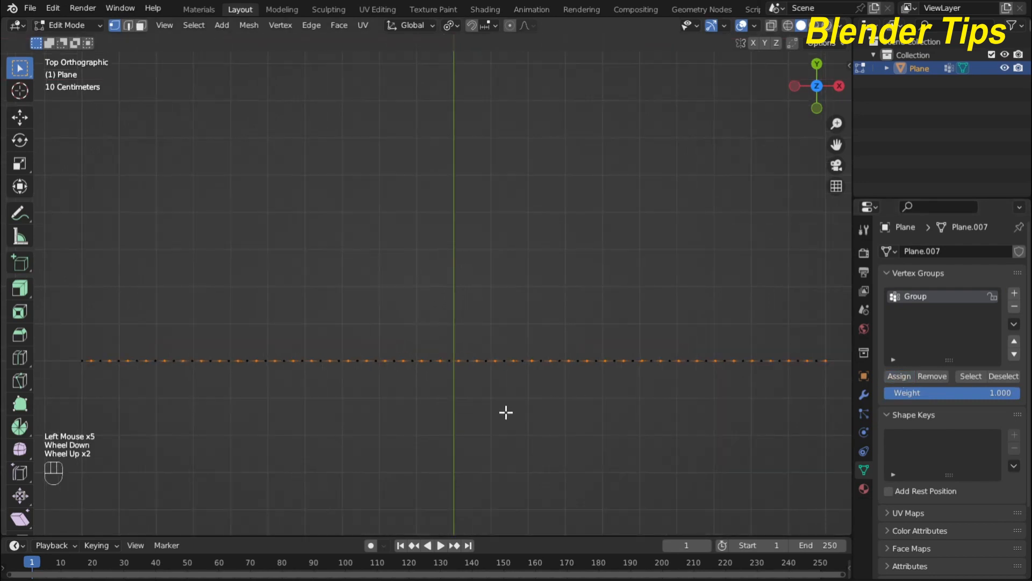
Duplicate the entire row of vertices, offsetting the copy 0.02 m in X and 0.01 m in Y
middle_click_drag(506, 412, 467, 409)
key("KP_7")
scroll(361, 380, "down", 2)
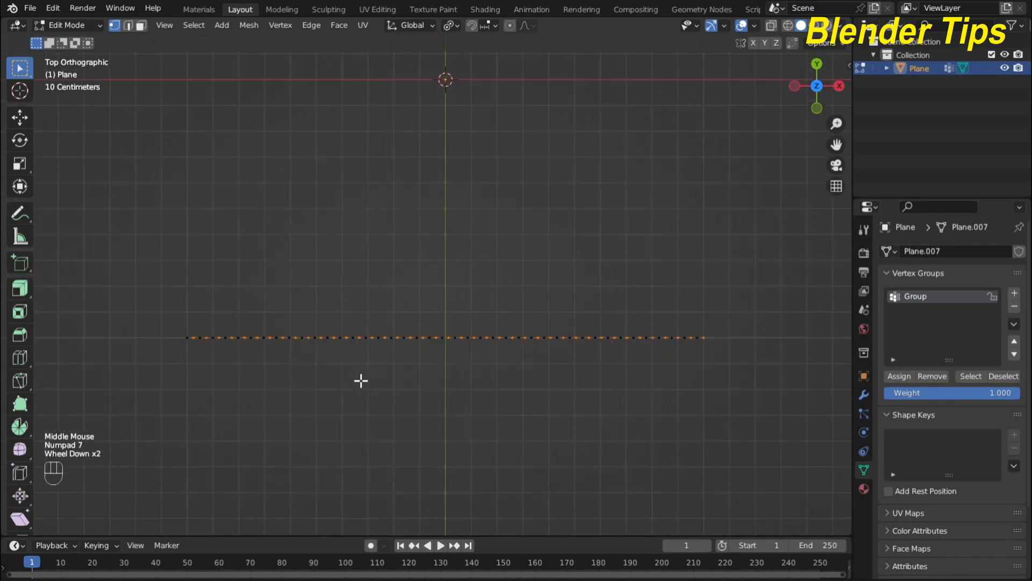
key("a")
scroll(360, 380, "up", 3)
middle_click_drag(360, 380, 457, 223, "shift")
scroll(394, 397, "up", 4)
scroll(439, 235, "up", 3)
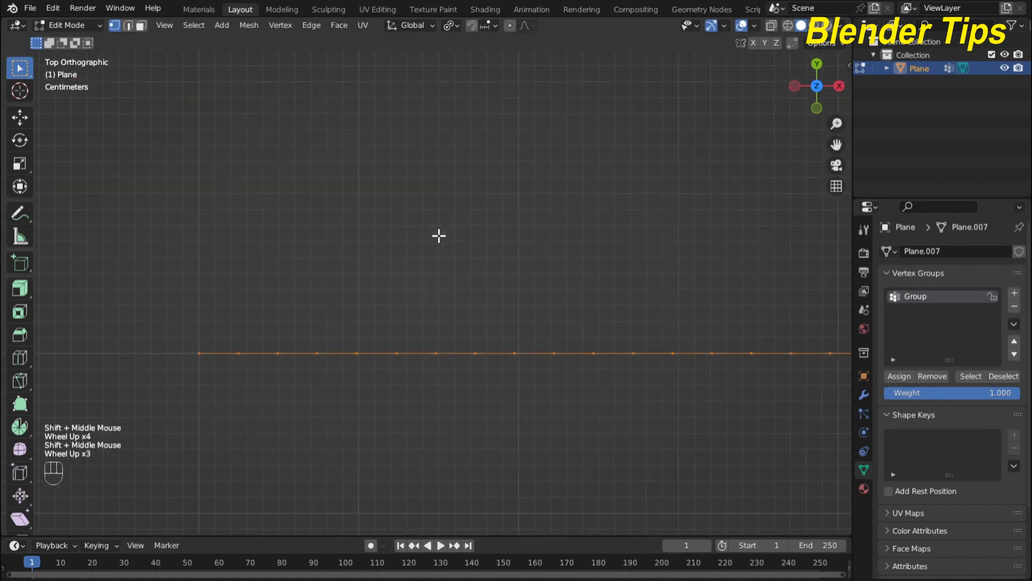
scroll(410, 267, "up", 3, "shift")
scroll(411, 267, "up", 1)
middle_click_drag(411, 267, 524, 235, "shift")
scroll(434, 247, "up", 3)
key("shift+d")
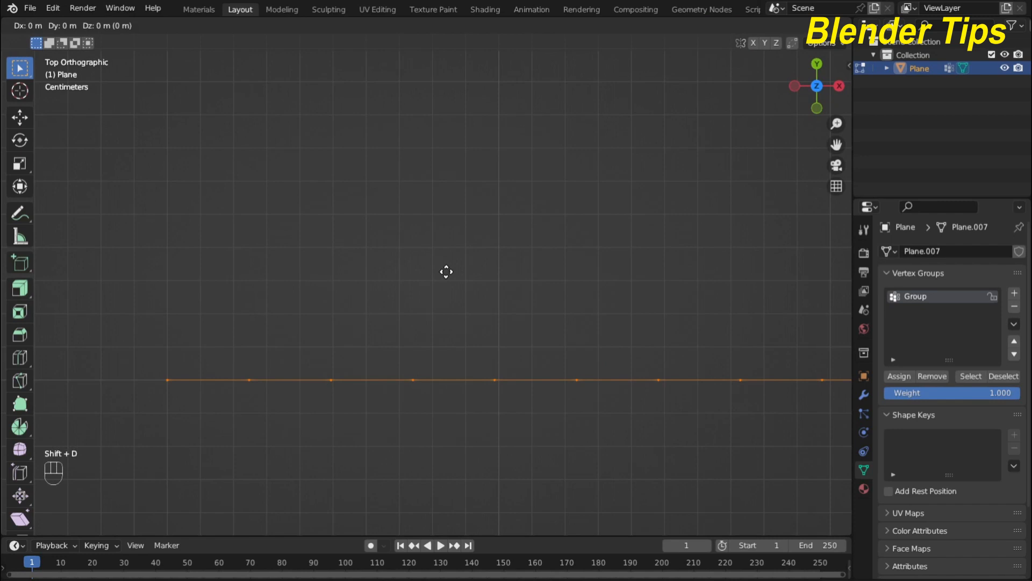
key("ctrl")
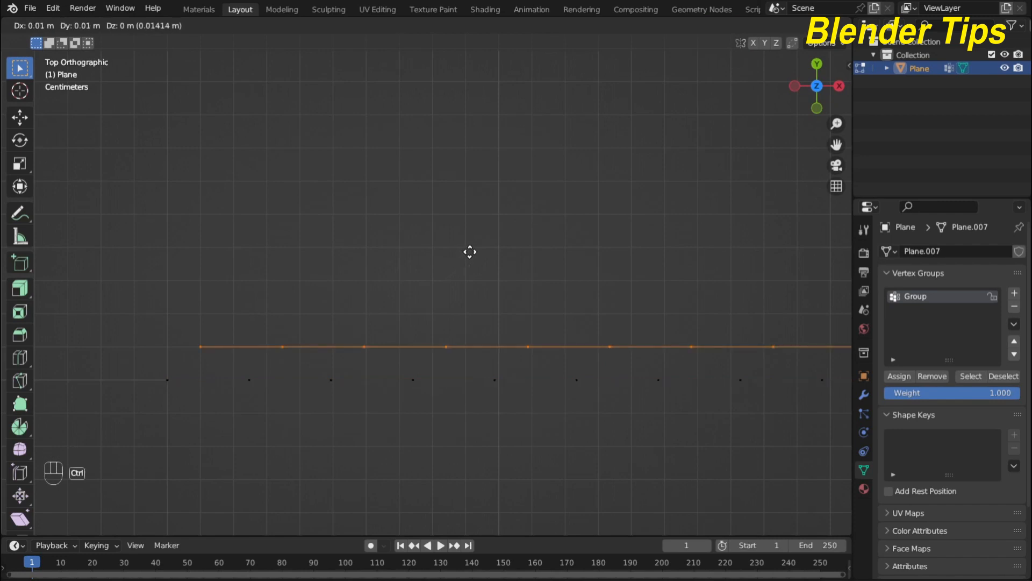
left_click(507, 250)
scroll(405, 306, "down", 2)
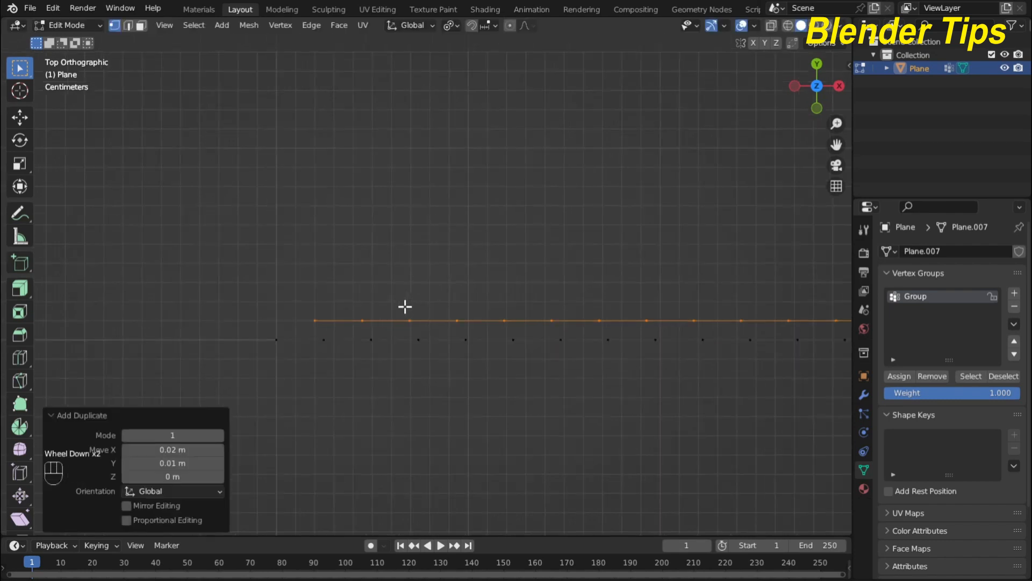
scroll(320, 350, "up", 1)
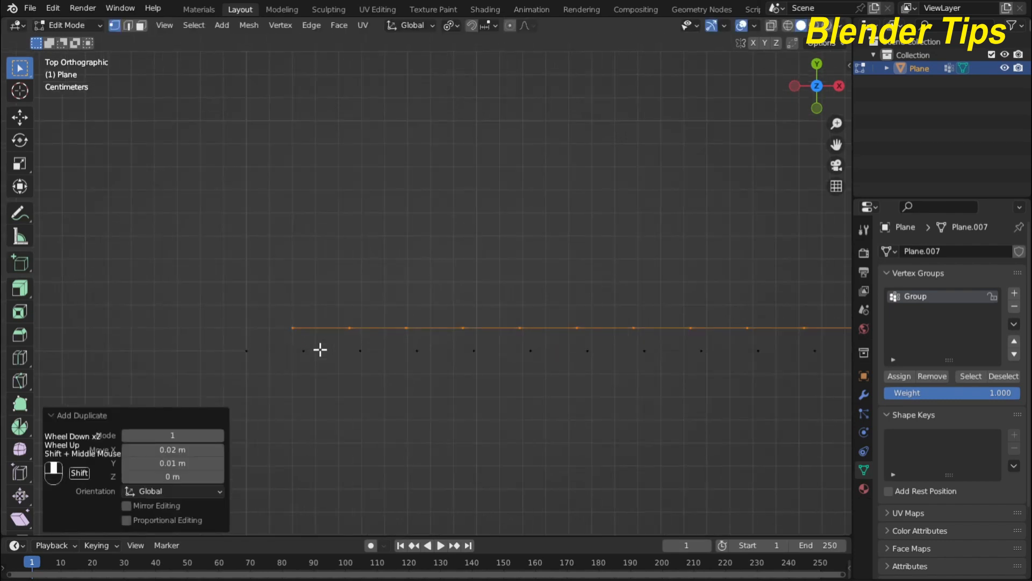
Duplicate both rows of vertices together, offsetting the copy 0.02 m in Y
middle_click_drag(320, 350, 285, 315, "shift")
key("a")
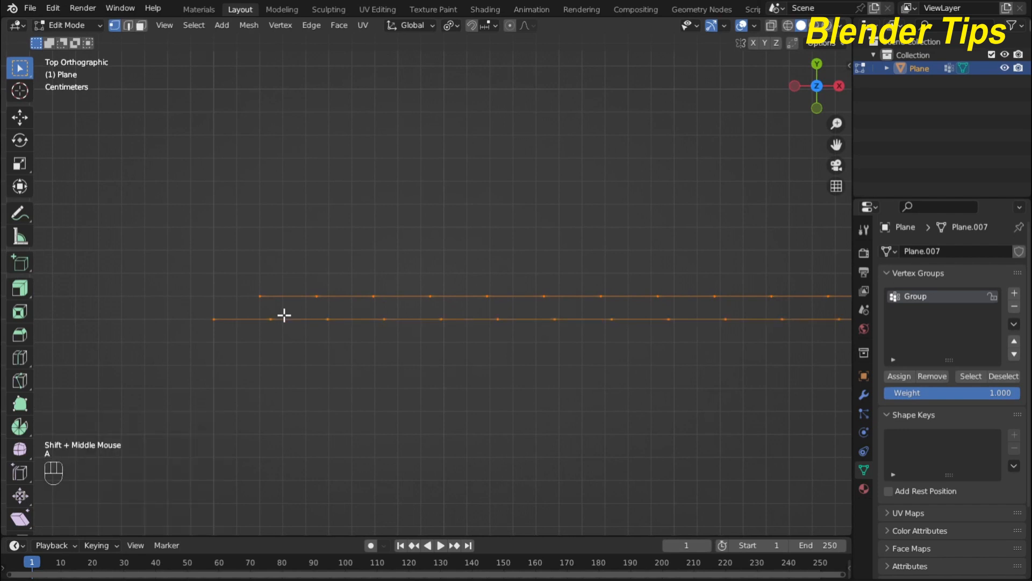
key("shift+d")
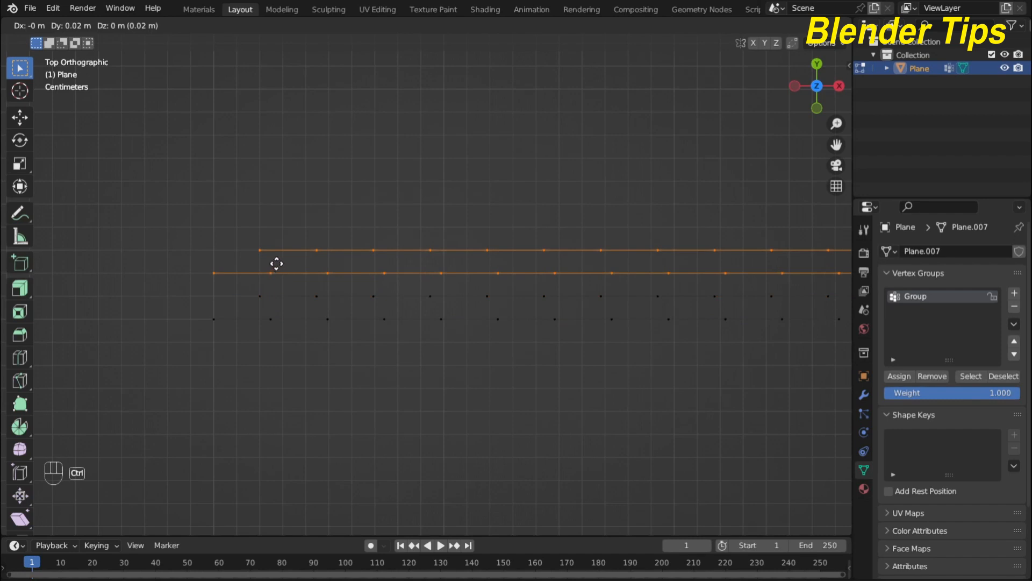
left_click(277, 264)
scroll(366, 275, "down", 3)
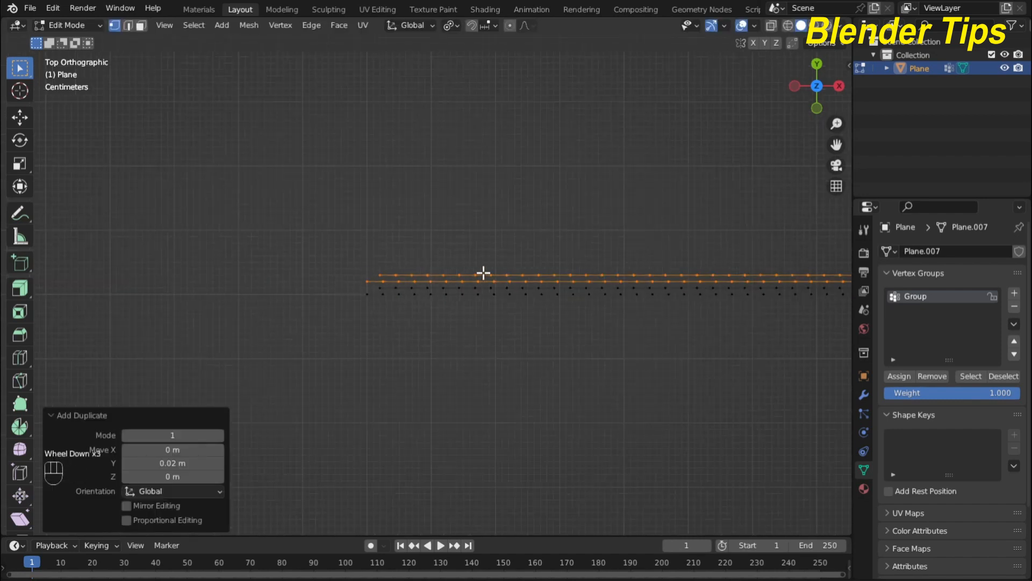
scroll(513, 254, "down", 2)
middle_click_drag(511, 253, 350, 341, "shift")
scroll(317, 272, "down", 2)
scroll(350, 336, "up", 2)
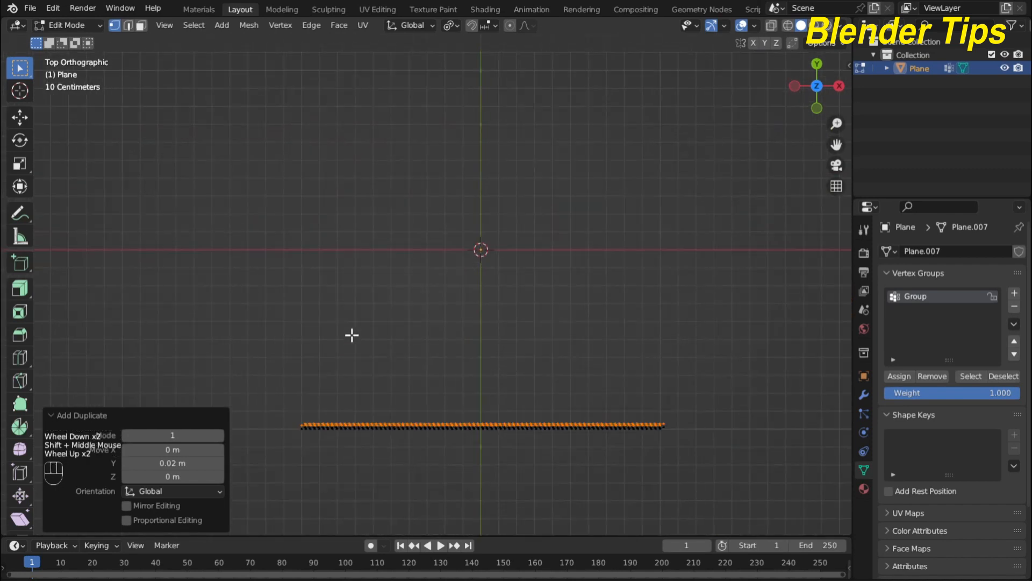
Repeat the 0.02 m row duplication until the rows fill a square reaching the positive Y side, and deselect everything
key("shift+r")
key("shift+r")
key("shift+r")
key("shift+r")
key("shift+r")
key("shift+r")
key("shift+r")
key("shift+r")
key("shift+r")
key("shift+r")
key("shift+r")
key("shift+r")
key("shift+r")
key("shift+r")
key("shift+r")
key("shift+r")
key("shift+r")
key("shift+r")
key("shift+r")
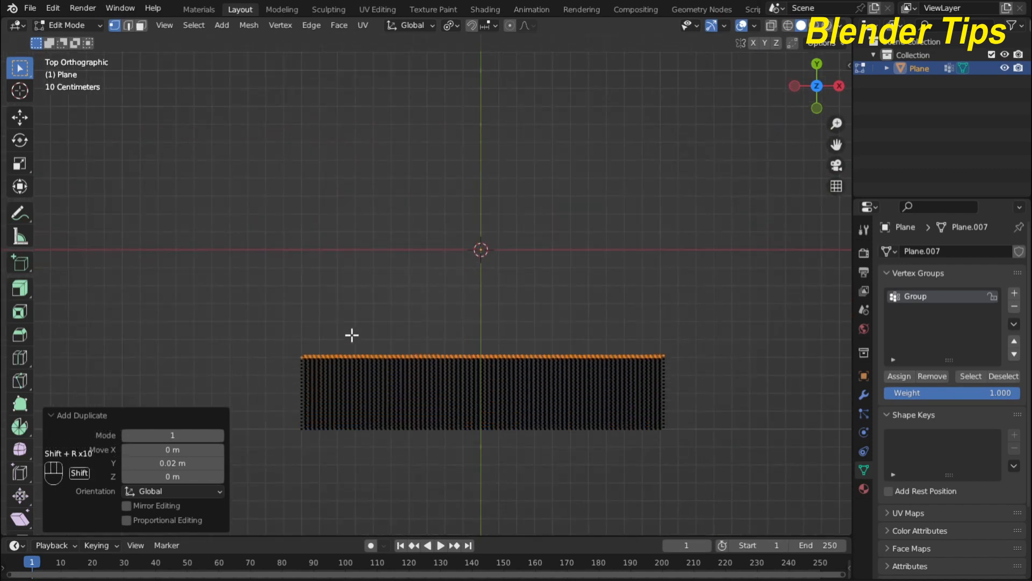
key("shift+r")
key("shift+r")
key("shift+r")
key("shift+r")
key("shift+r")
key("shift+r")
key("shift+r")
key("shift+r")
key("shift+r")
key("shift+r")
key("shift+r")
key("shift+r")
key("shift+r")
key("shift+r")
key("shift+r")
key("shift+r")
key("shift+r")
key("shift+r")
key("shift+r")
key("shift+r")
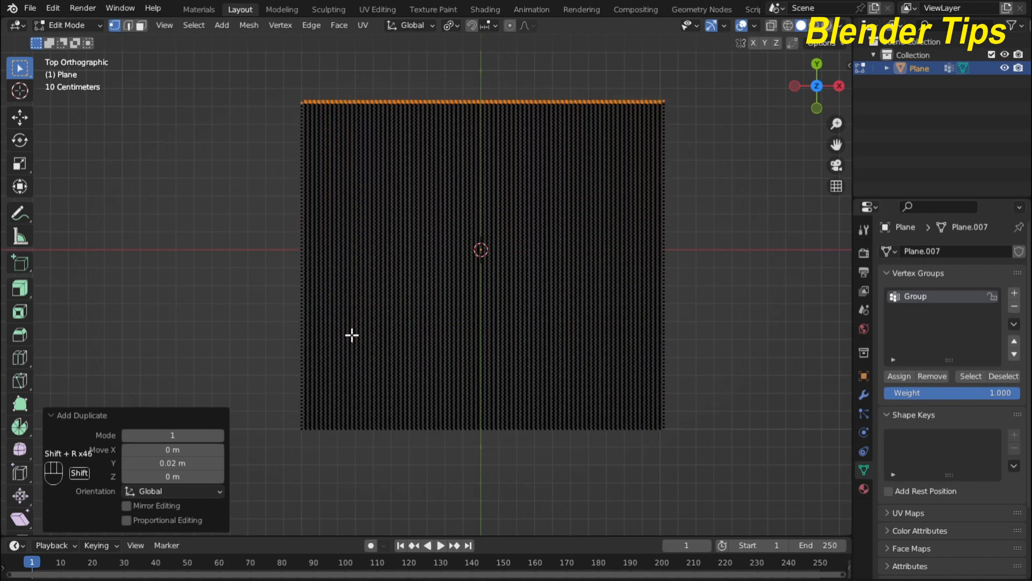
key("shift+r")
key("shift+r")
key("shift+r")
key("shift+r")
key("shift+r")
key("shift+r")
key("shift+r")
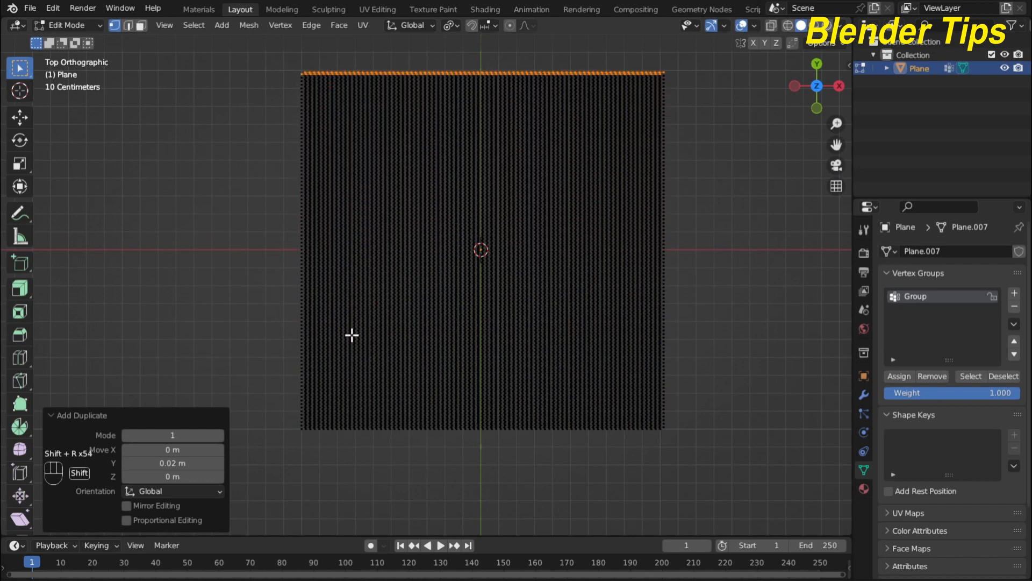
left_click(350, 334, "shift")
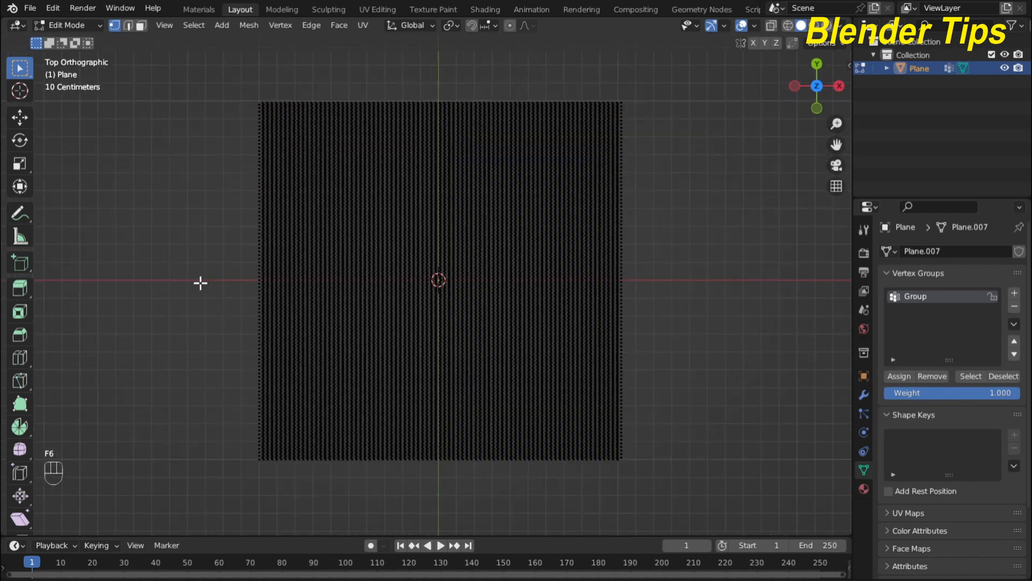
Duplicate the complete set of rows, rotate the copy 90° about Z to form a crossed grid, and return to Object Mode
key("a")
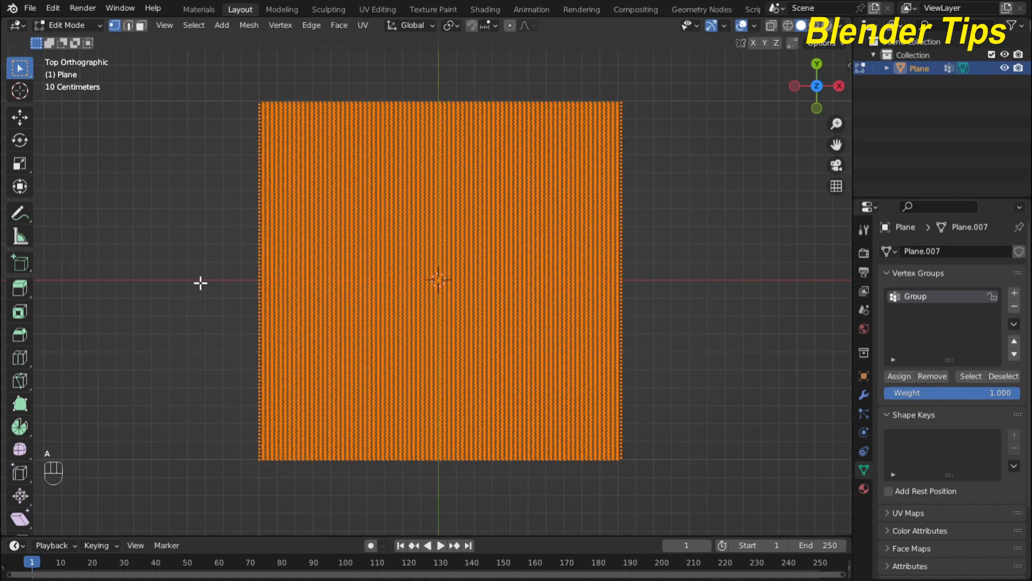
key("shift+d")
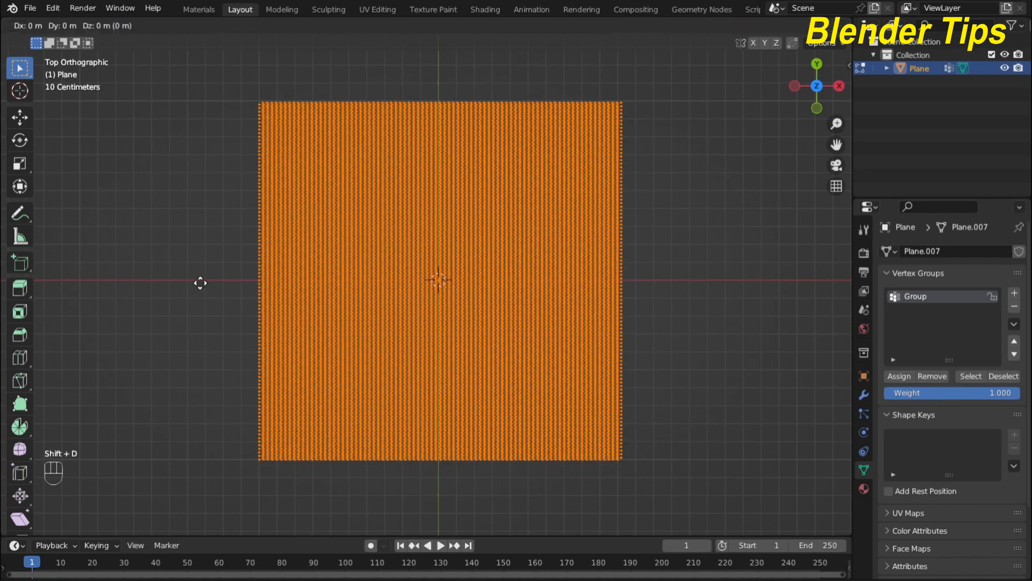
type("r90")
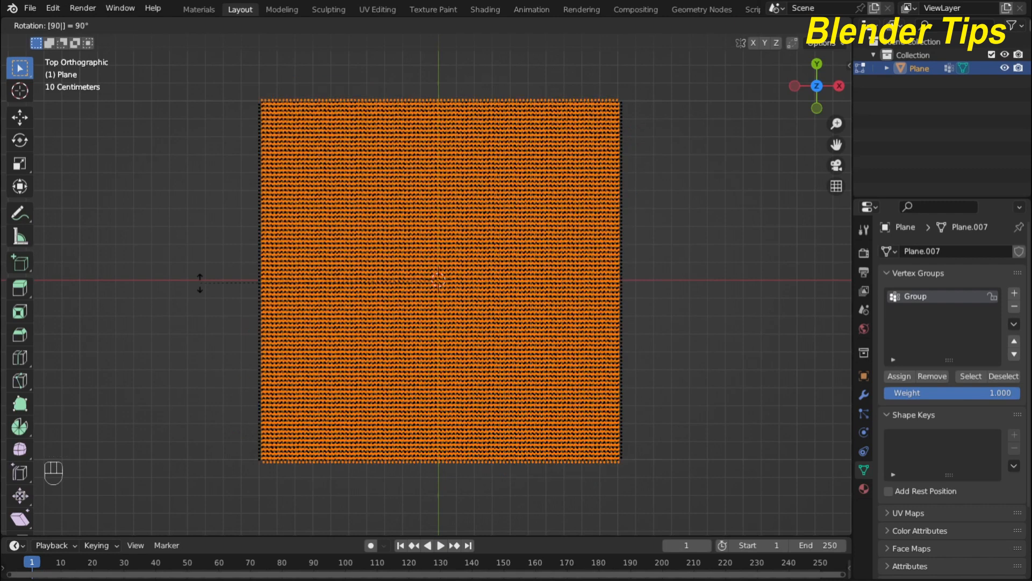
key("Return")
scroll(201, 282, "up", 2)
scroll(200, 283, "down", 1)
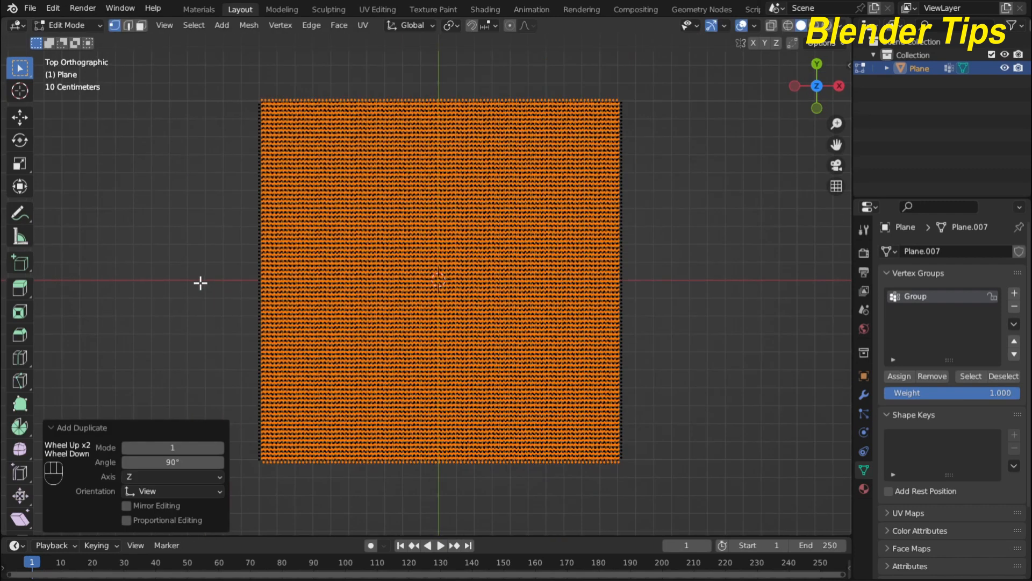
scroll(203, 282, "up", 1)
scroll(203, 281, "down", 1)
middle_click_drag(202, 281, 237, 263)
key("Tab")
scroll(235, 265, "up", 1)
scroll(234, 263, "up", 1)
scroll(234, 263, "down", 3)
key("KP_Decimal")
scroll(261, 279, "down", 1)
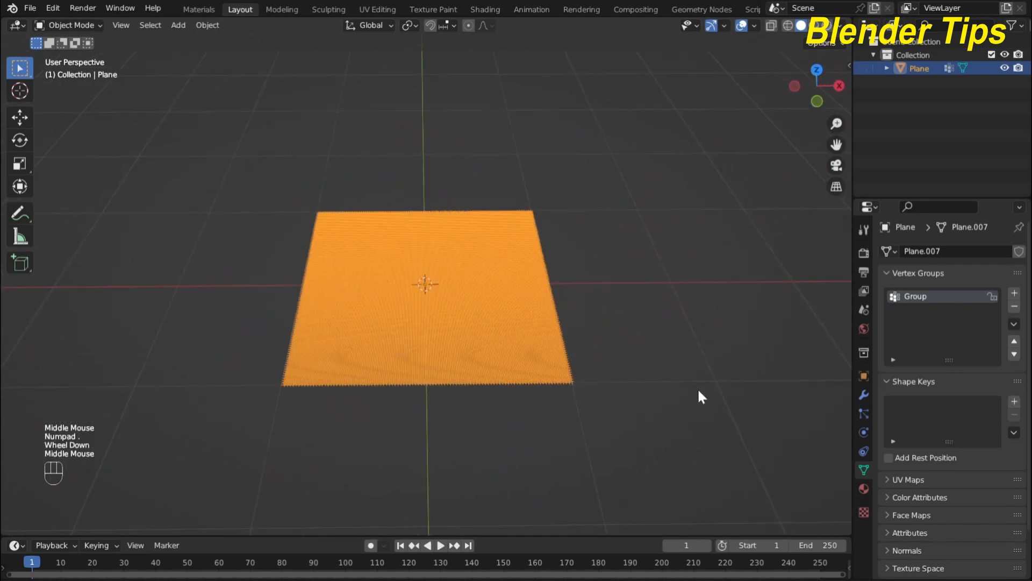
Add a Cast modifier to the plane and enable its display in Edit Mode and on the cage
left_click(864, 395)
left_click(943, 251)
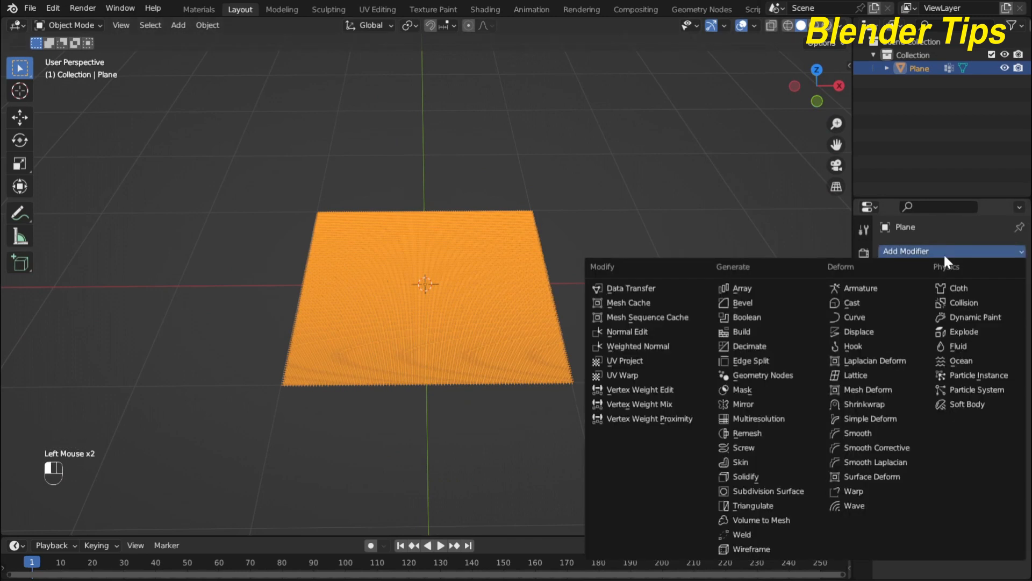
left_click(875, 300)
middle_click_drag(573, 325, 602, 284)
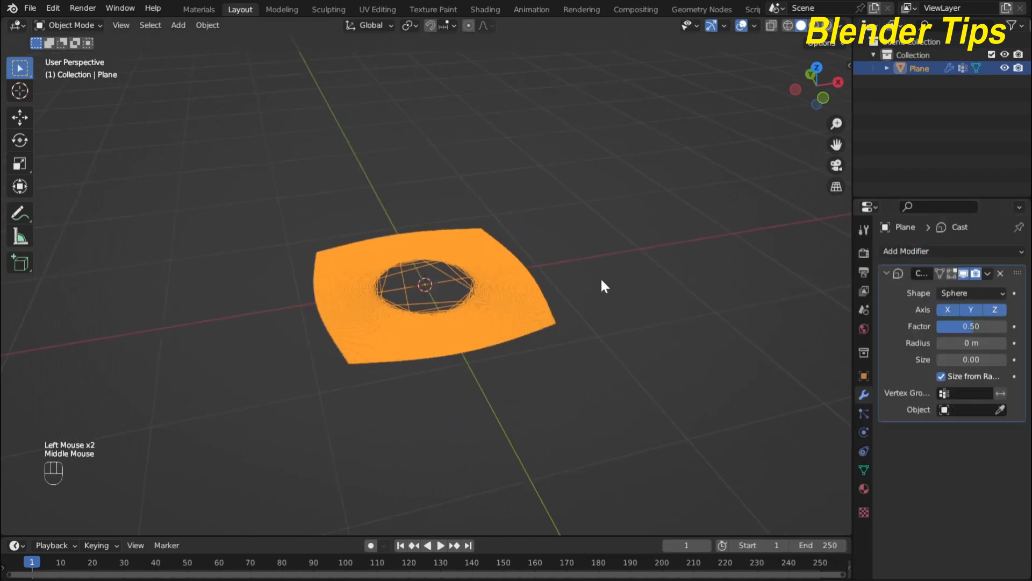
left_click(951, 273)
left_click(940, 274)
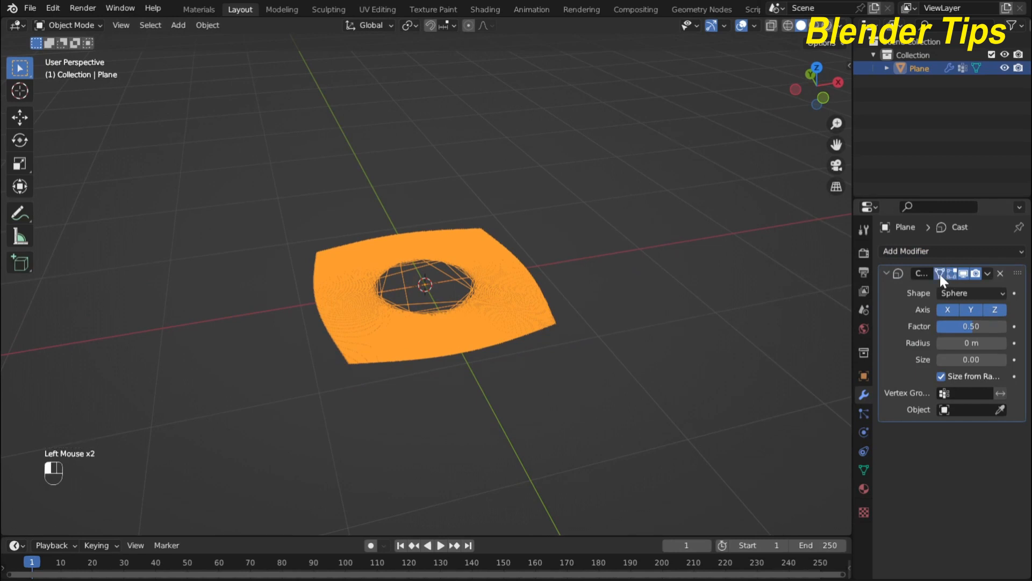
In Edit Mode, select the whole mesh and move it up about 0.219 m along Z
middle_click_drag(260, 393, 440, 337)
scroll(397, 376, "up", 4)
key("Tab")
scroll(389, 376, "down", 1)
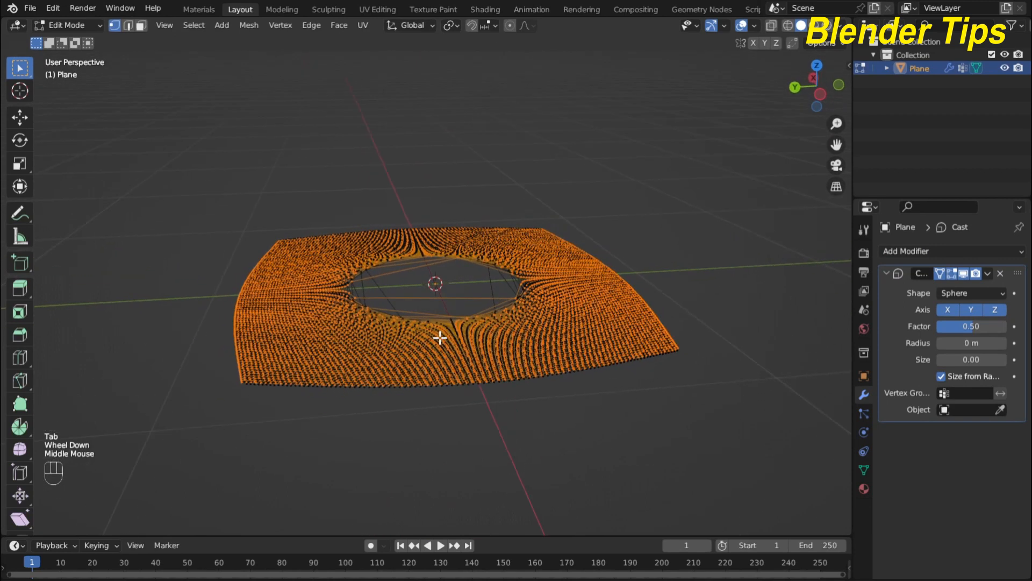
scroll(440, 337, "up", 1)
key("a")
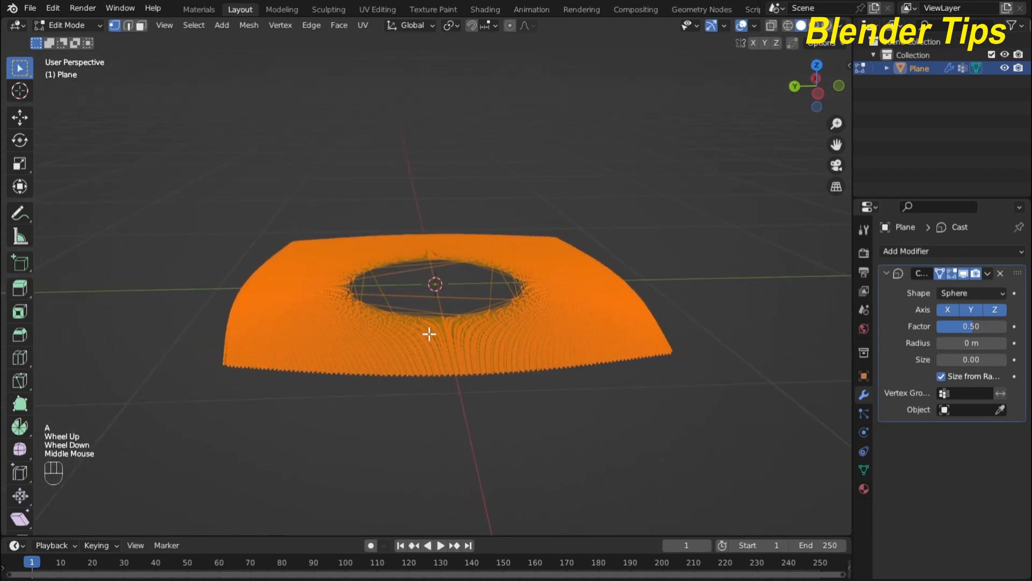
key("g")
key("z")
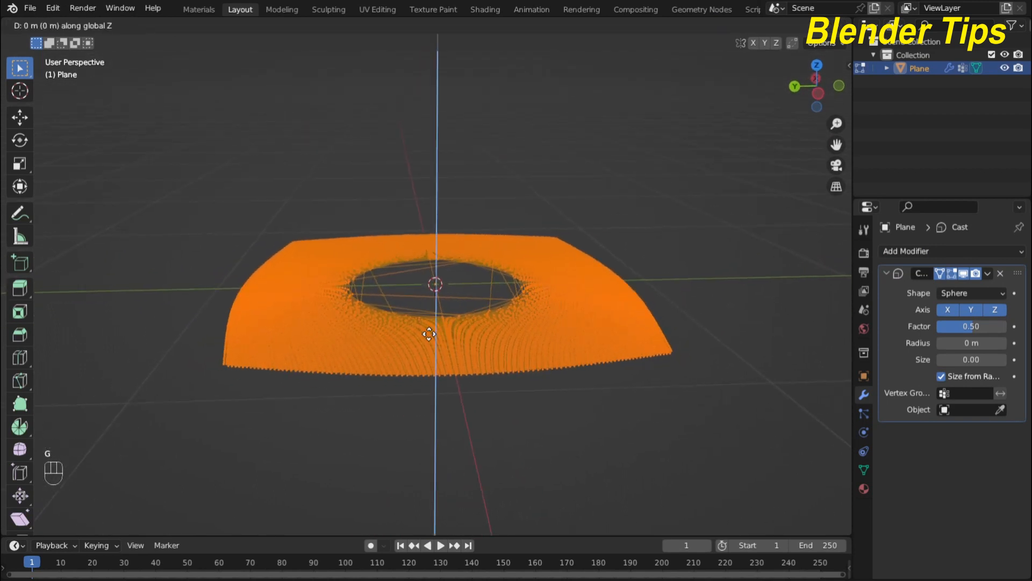
left_click(435, 284)
middle_click_drag(433, 283, 450, 322)
scroll(486, 324, "up", 3)
scroll(486, 324, "down", 2)
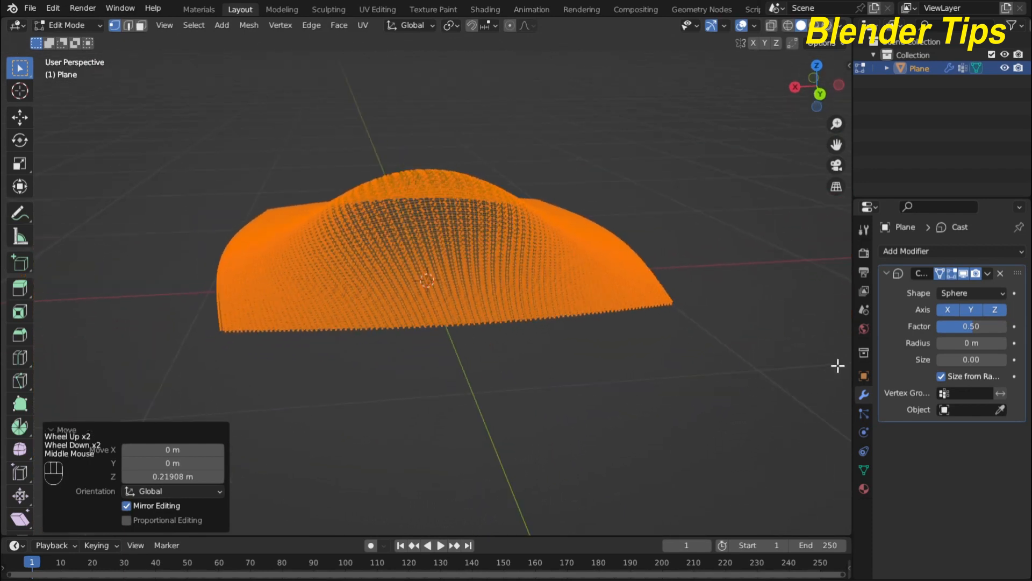
Set the Cast factor to 0.93 and apply the modifier in Object Mode
left_click_drag(962, 326, 975, 326, "shift")
middle_click_drag(333, 344, 405, 387)
left_click(986, 272)
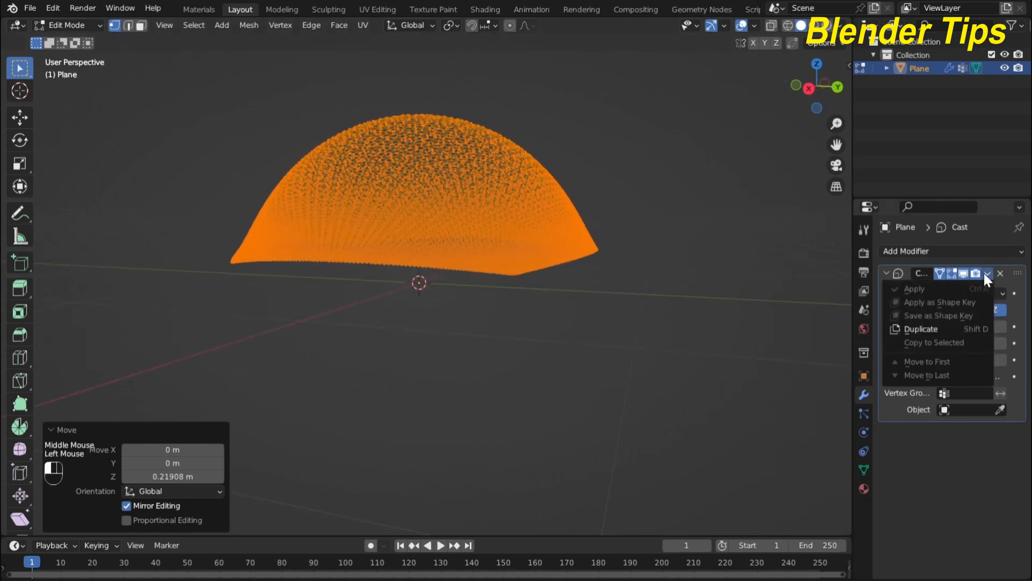
key("Tab")
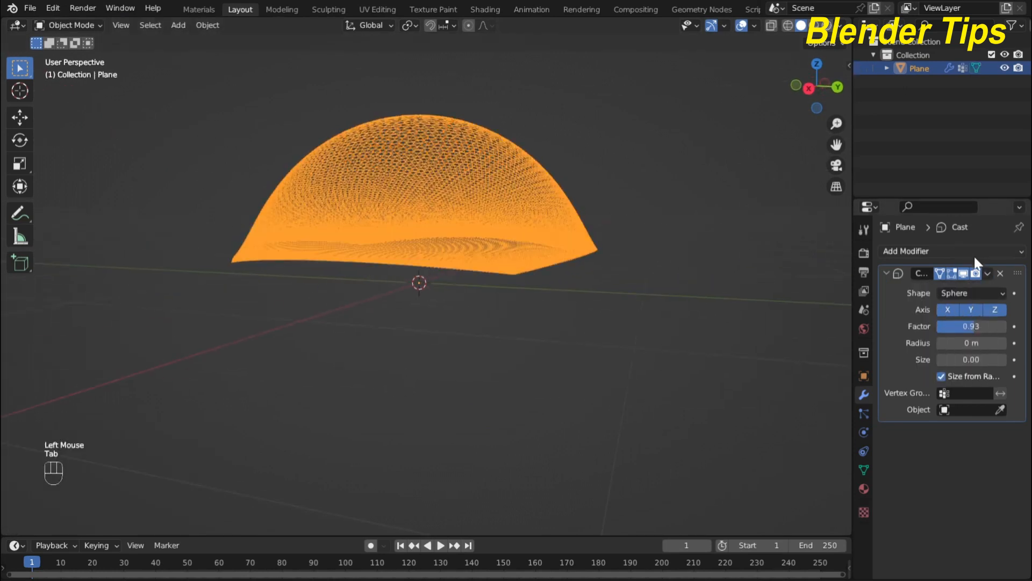
left_click(986, 272)
left_click(933, 289)
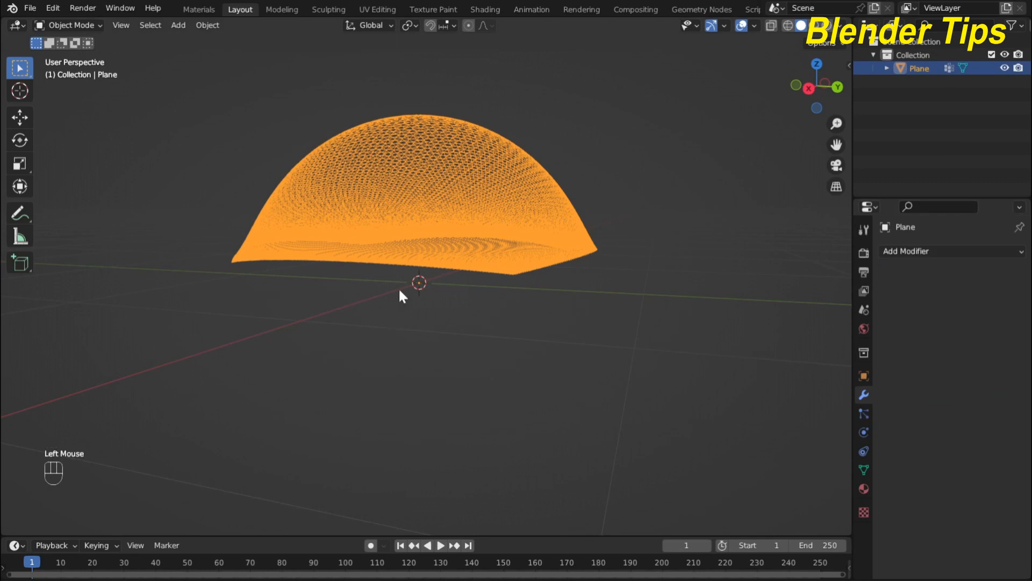
In Edit Mode, clear the selection and select only the dome vertices assigned to the vertex group
middle_click_drag(398, 287, 267, 386, "shift")
scroll(356, 301, "up", 2)
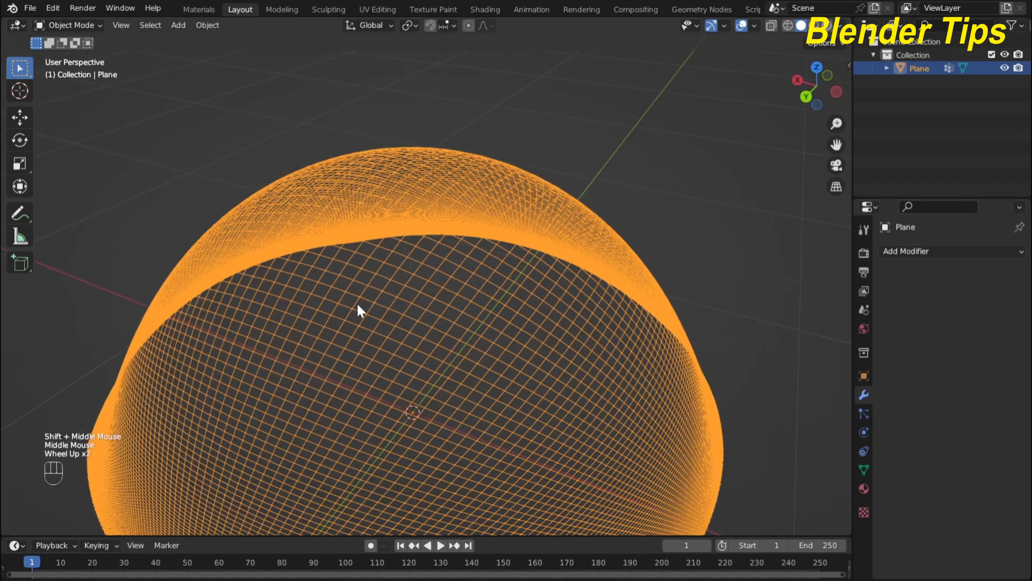
scroll(357, 304, "down", 2)
middle_click_drag(358, 305, 445, 221)
key("Tab")
scroll(344, 285, "up", 3)
left_click(680, 212)
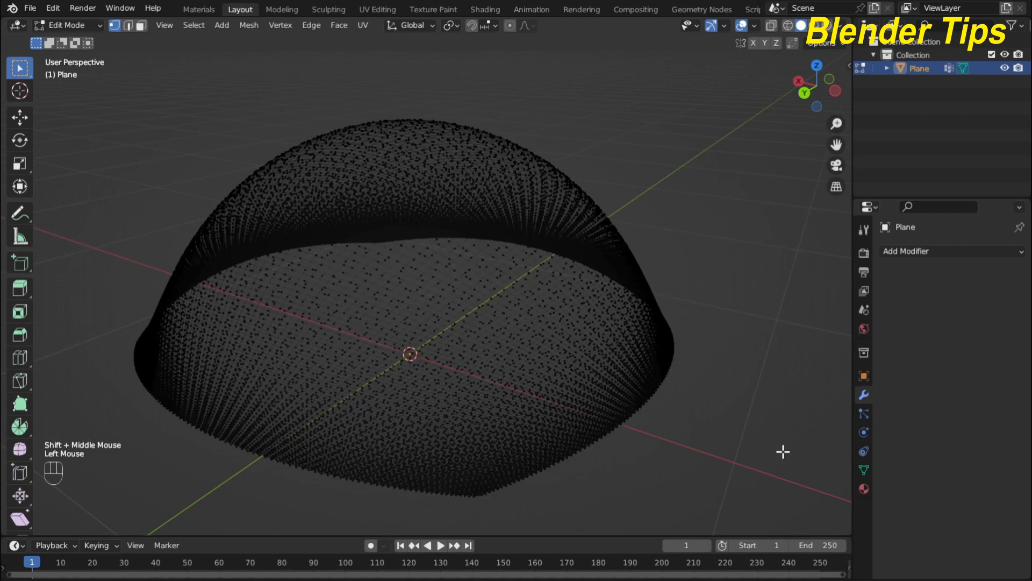
left_click(865, 470)
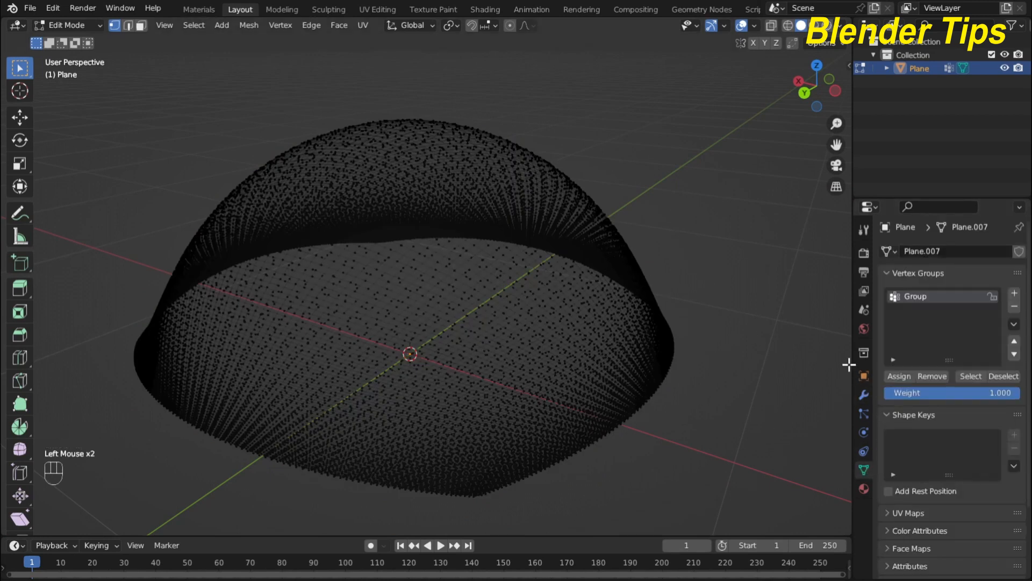
scroll(602, 344, "down", 2)
middle_click_drag(613, 342, 620, 340)
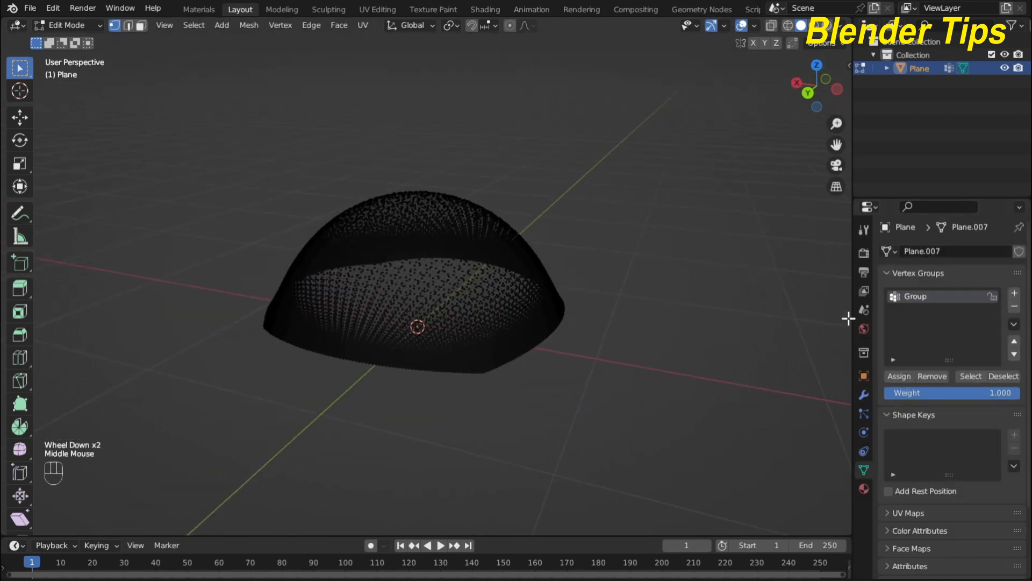
left_click(970, 376)
scroll(500, 301, "up", 3)
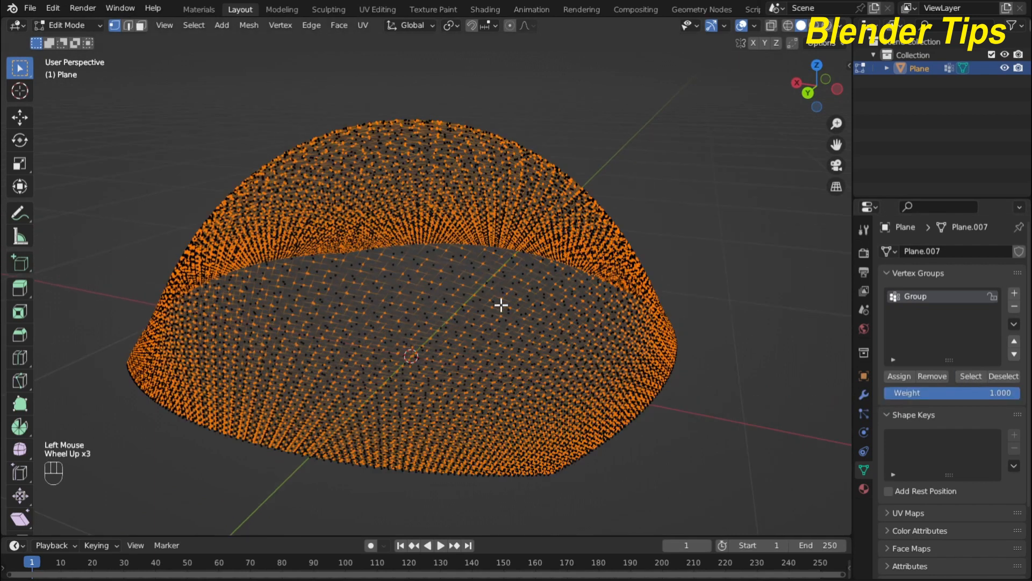
Push the vertex group's vertices outward along their normals with a Shrink/Fatten offset of about 0.048 m
middle_click_drag(500, 302, 543, 301)
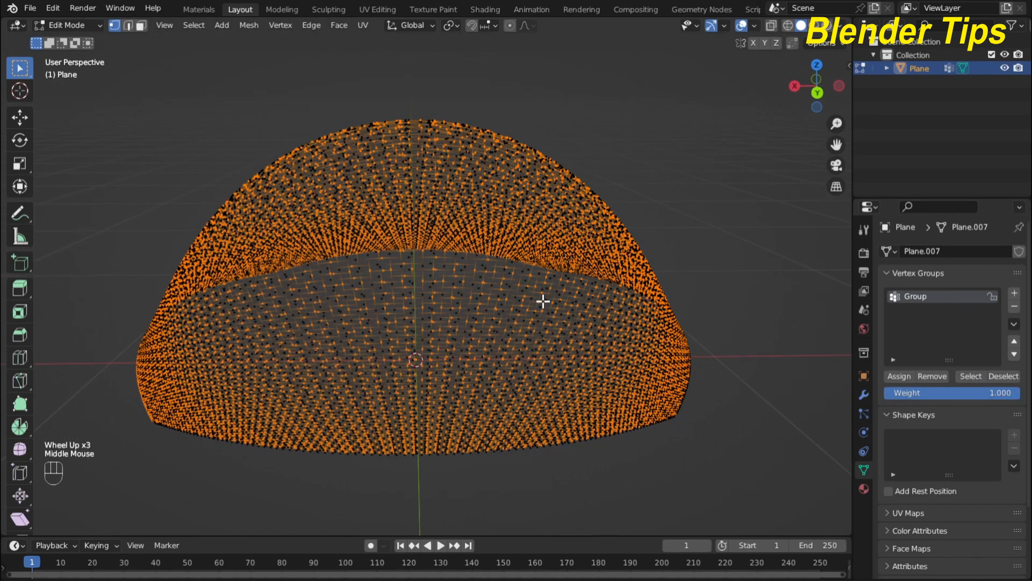
key("alt+s")
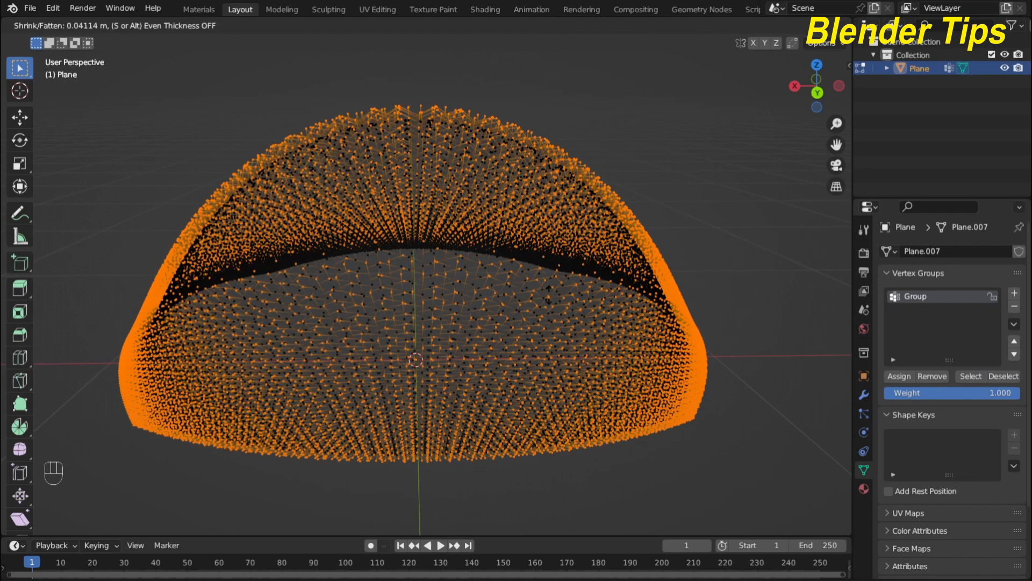
left_click(550, 293)
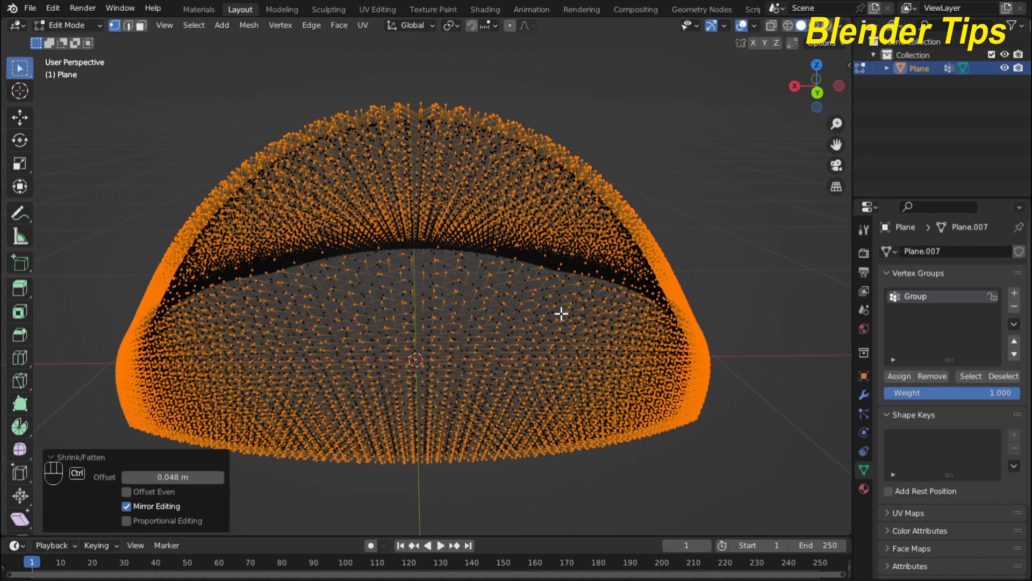
Invert the selection and shrink the remaining vertices inward with a Shrink/Fatten offset of about -0.0307 m
key("ctrl+i")
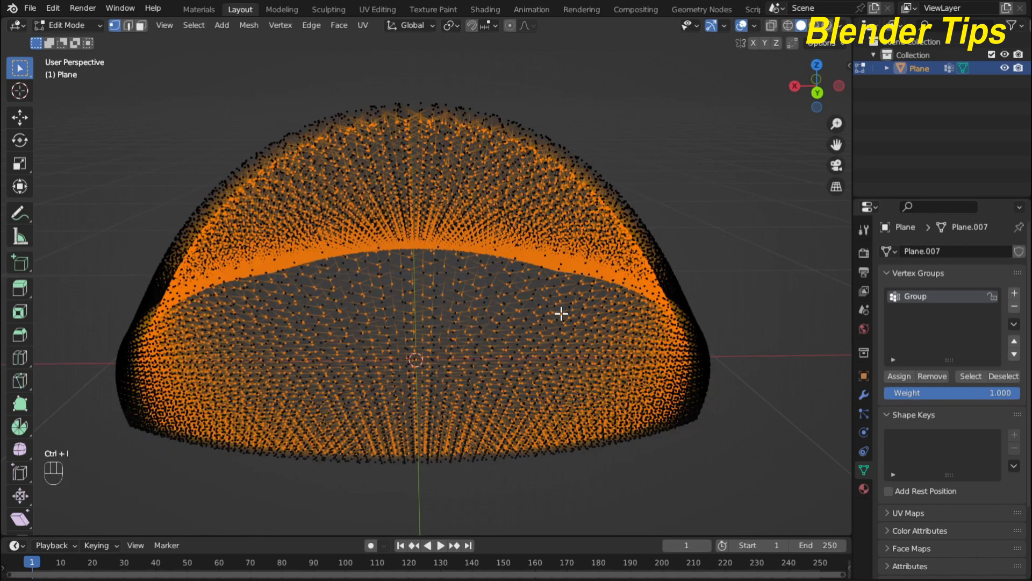
key("alt+s")
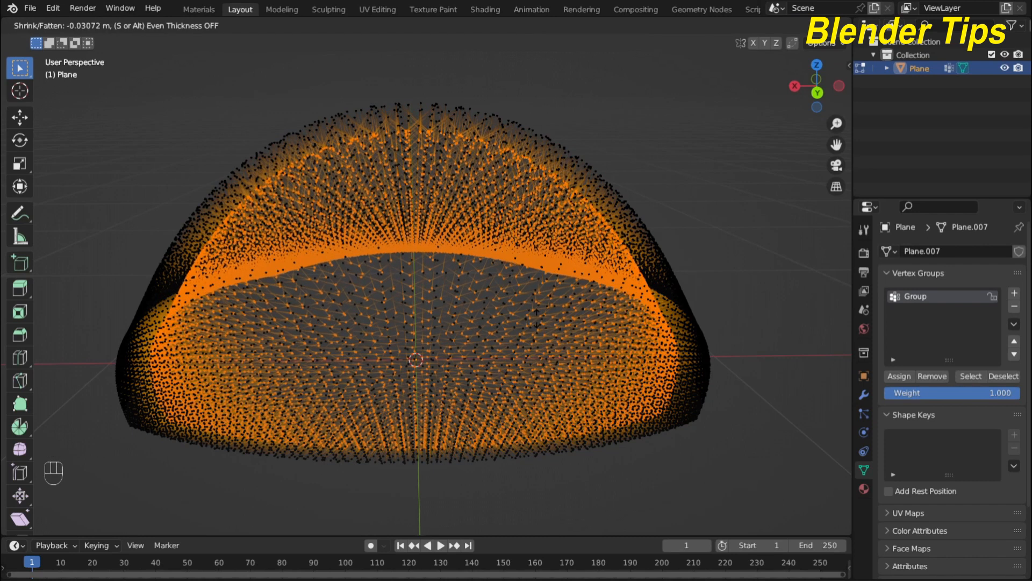
left_click(537, 317)
scroll(535, 316, "down", 2)
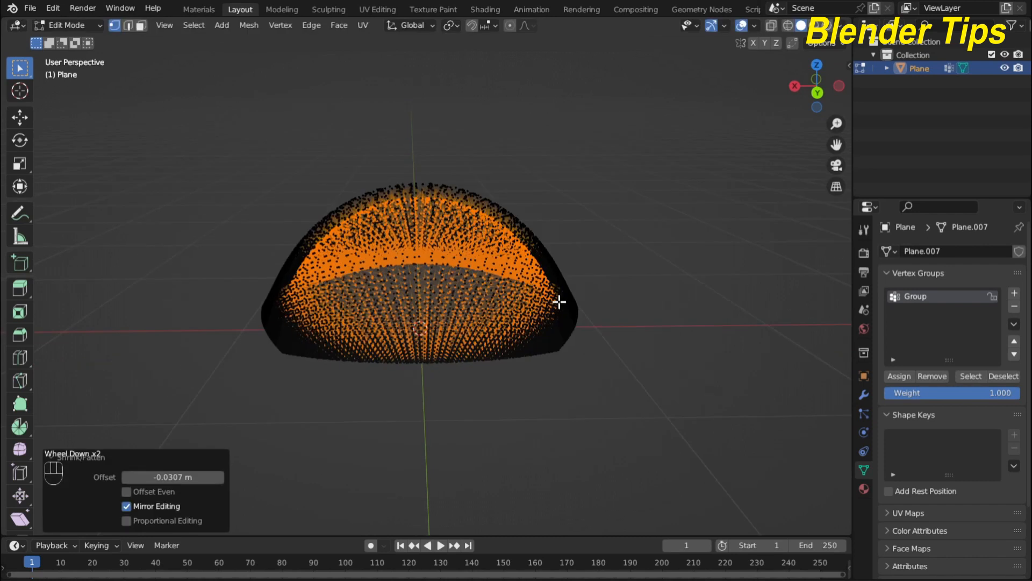
middle_click_drag(557, 300, 579, 302)
scroll(579, 302, "up", 2)
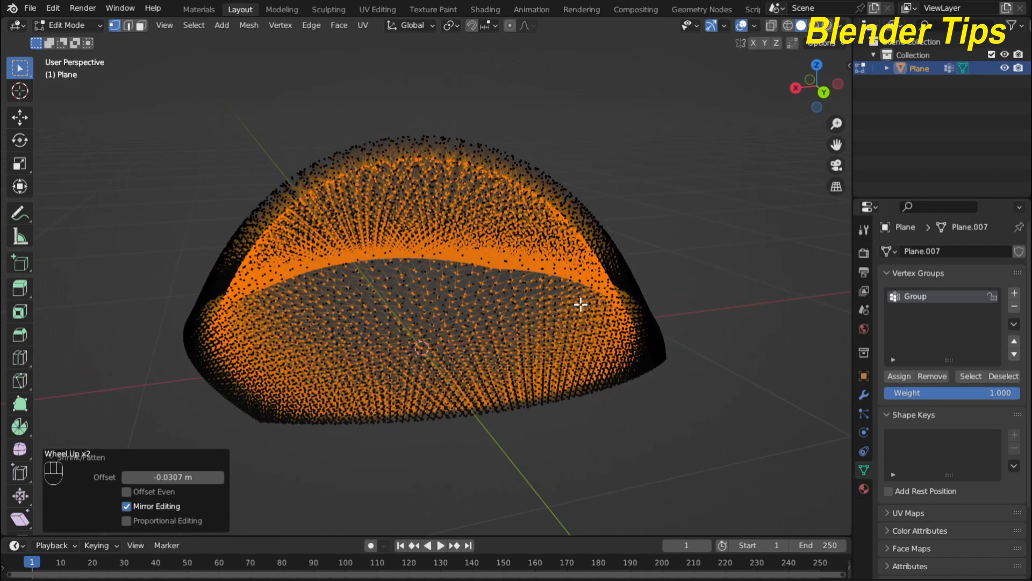
Return to Object Mode and convert the wire dome mesh to a curve
key("Tab")
scroll(564, 308, "down", 2)
middle_click_drag(565, 309, 466, 318)
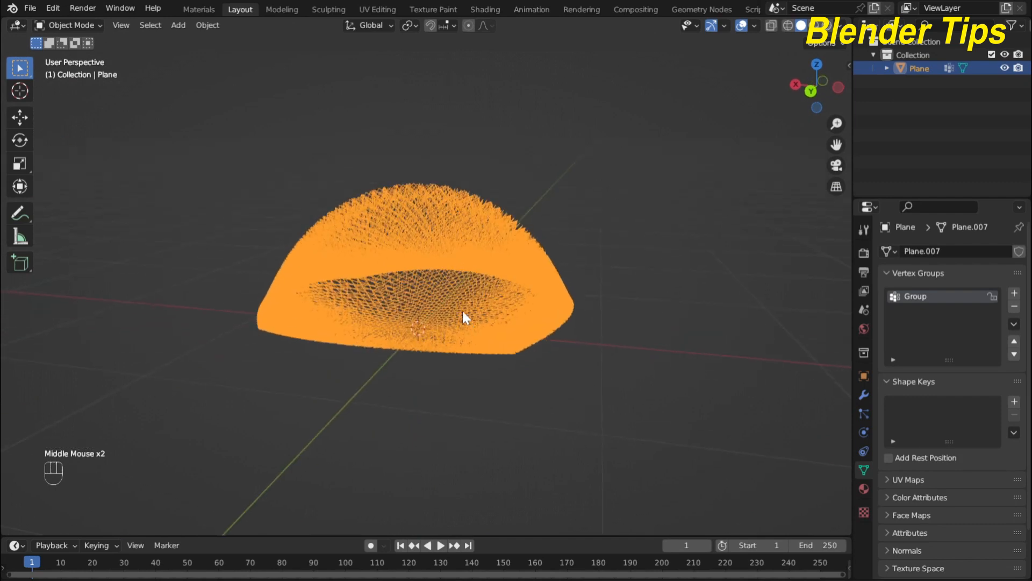
middle_click_drag(458, 259, 406, 285, "shift")
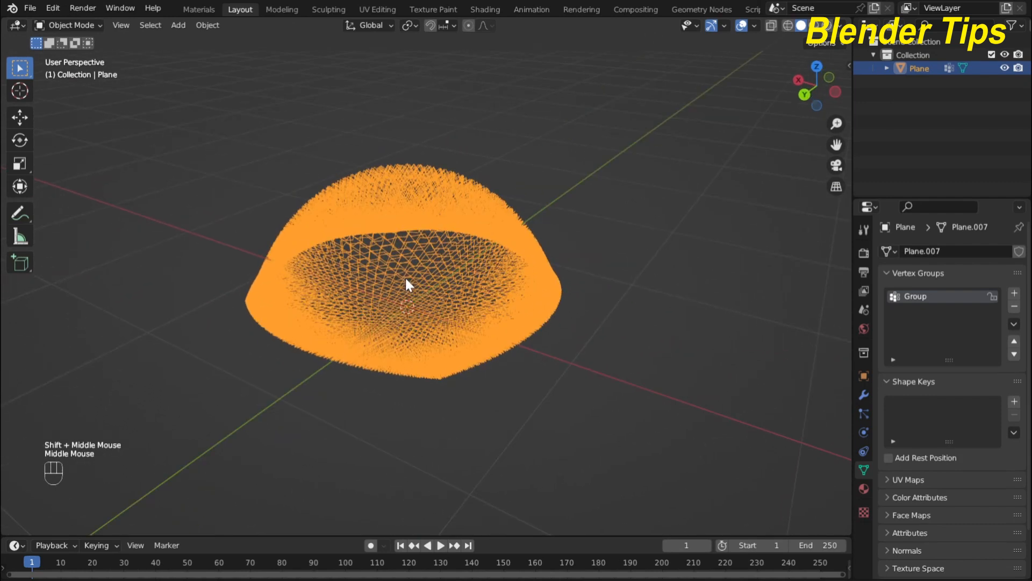
left_click(207, 25)
mouse_move(248, 422)
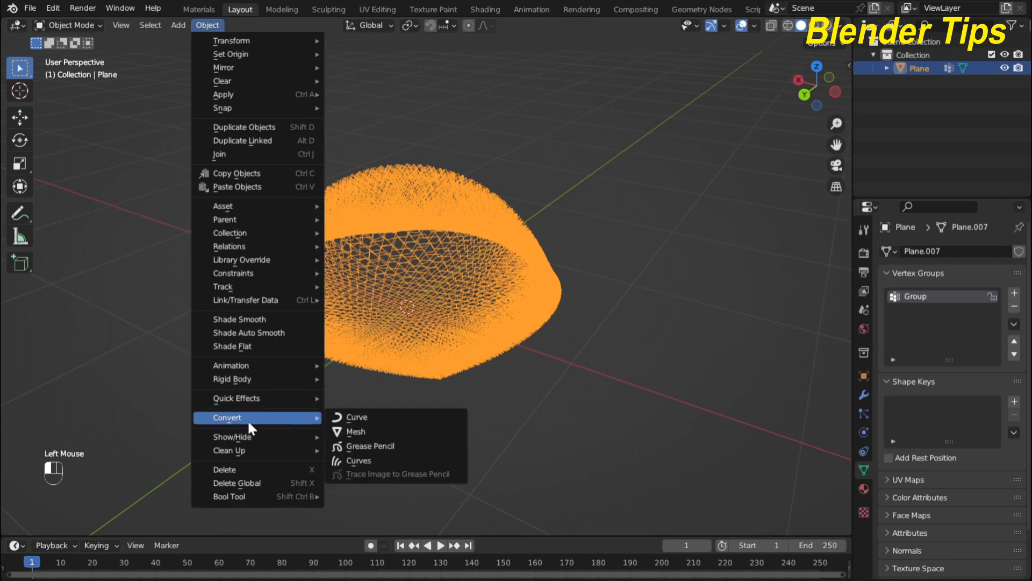
left_click(392, 417)
scroll(397, 411, "up", 3)
scroll(406, 392, "down", 1)
middle_click(405, 392)
middle_click_drag(405, 392, 411, 387)
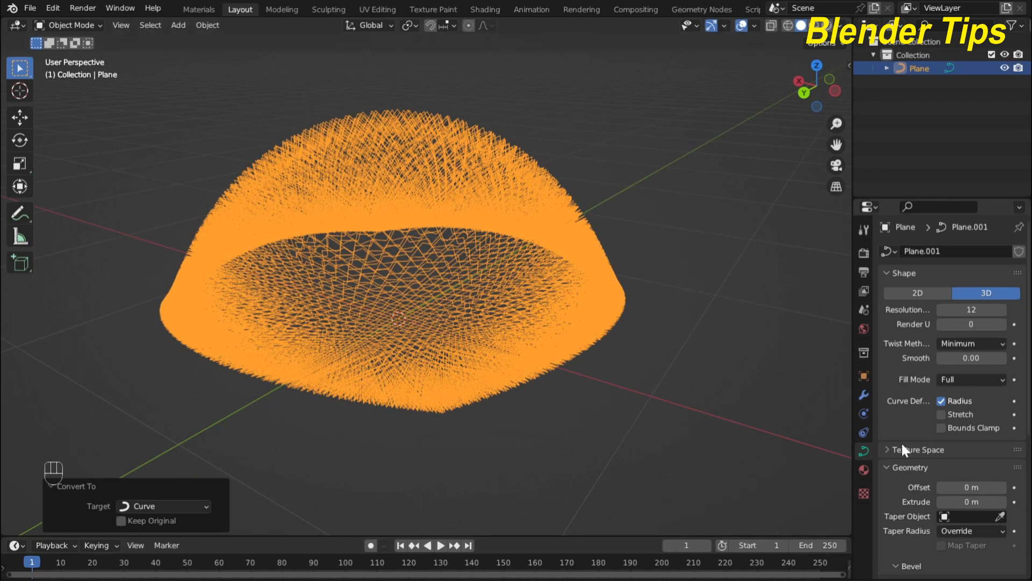
Give the curve a round bevel with a depth of 0.006 m so the strands become solid wires
scroll(912, 433, "down", 3)
scroll(924, 417, "down", 2)
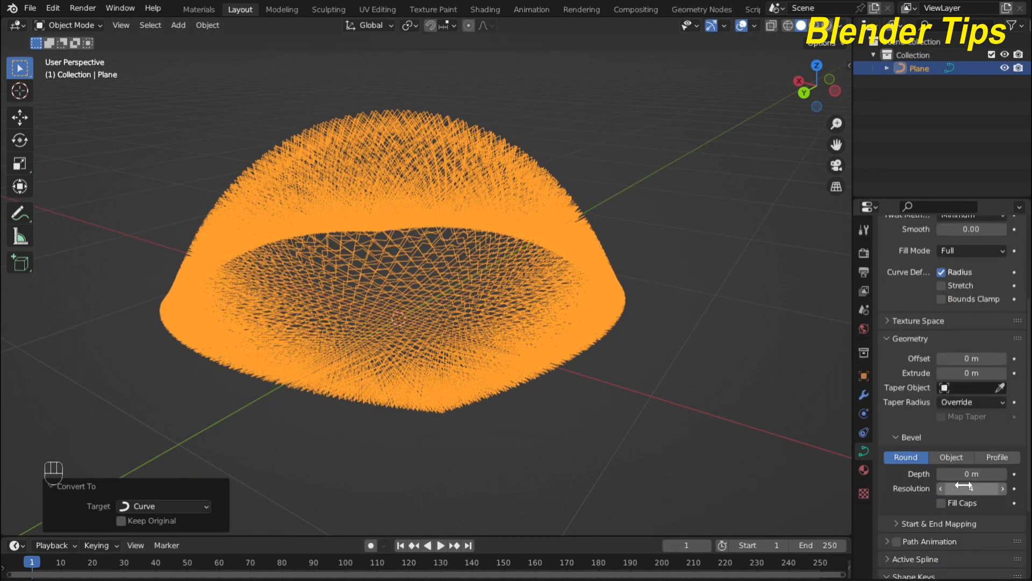
left_click_drag(949, 475, 963, 475, "shift")
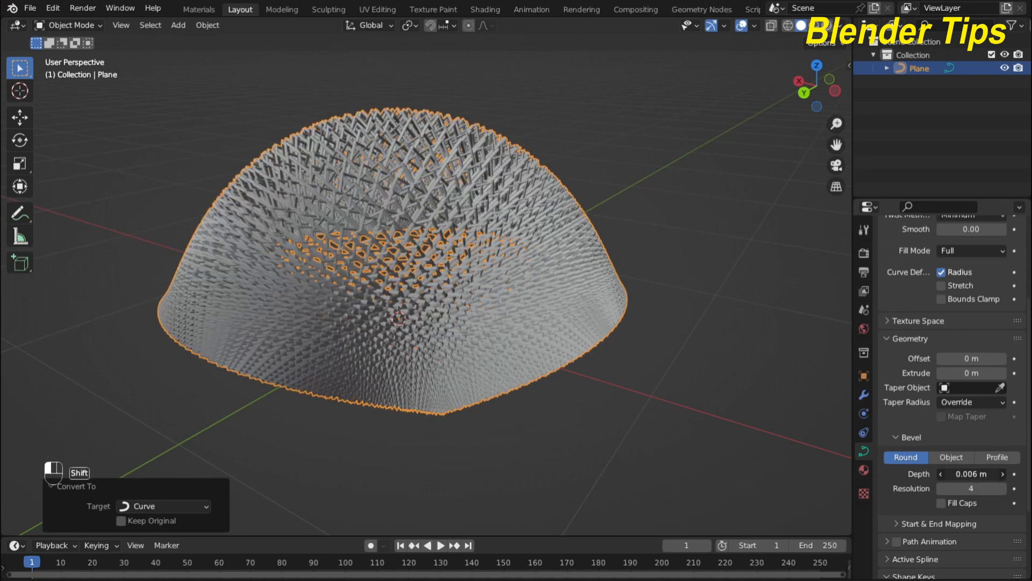
Examine the thickened wire weave of the dome up close and from several angles
middle_click_drag(599, 263, 677, 314)
scroll(583, 282, "up", 3)
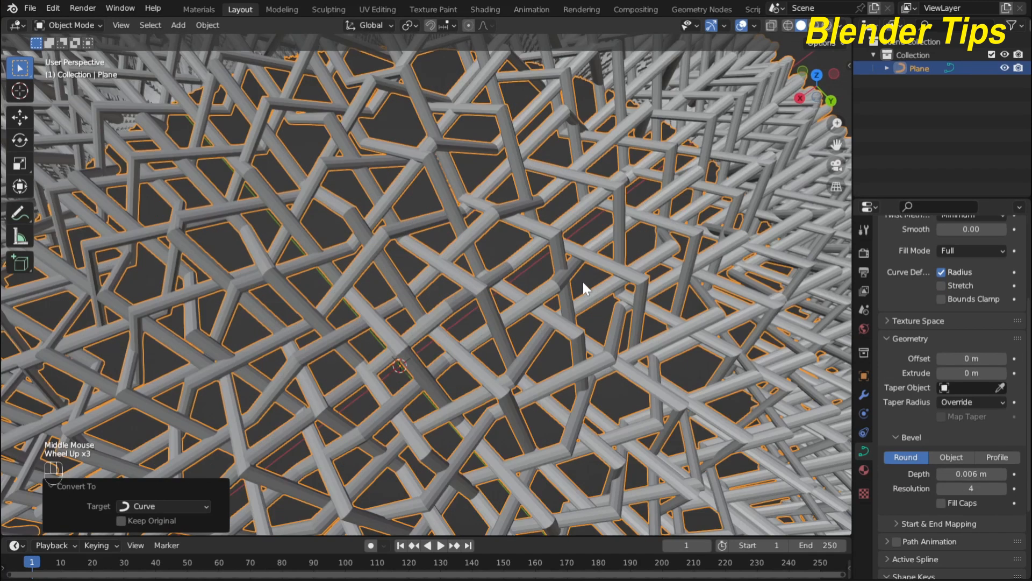
scroll(583, 282, "down", 1)
scroll(583, 282, "down", 2)
middle_click_drag(583, 282, 415, 214)
scroll(514, 242, "down", 3)
scroll(430, 214, "up", 1)
scroll(430, 214, "up", 3)
scroll(430, 214, "down", 3)
Convert the beveled curve dome back to a mesh
left_click(207, 26)
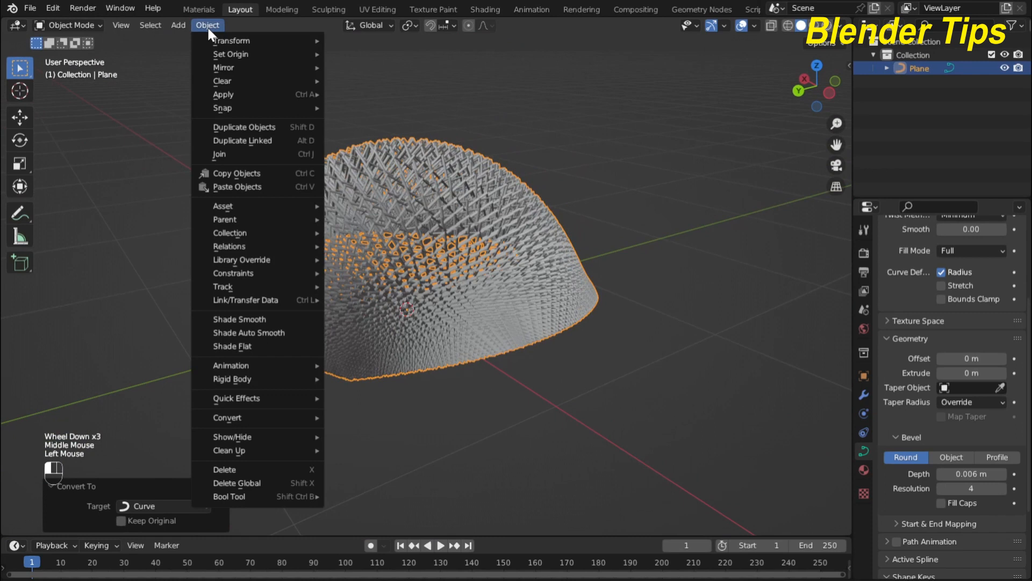
mouse_move(233, 425)
left_click(398, 431)
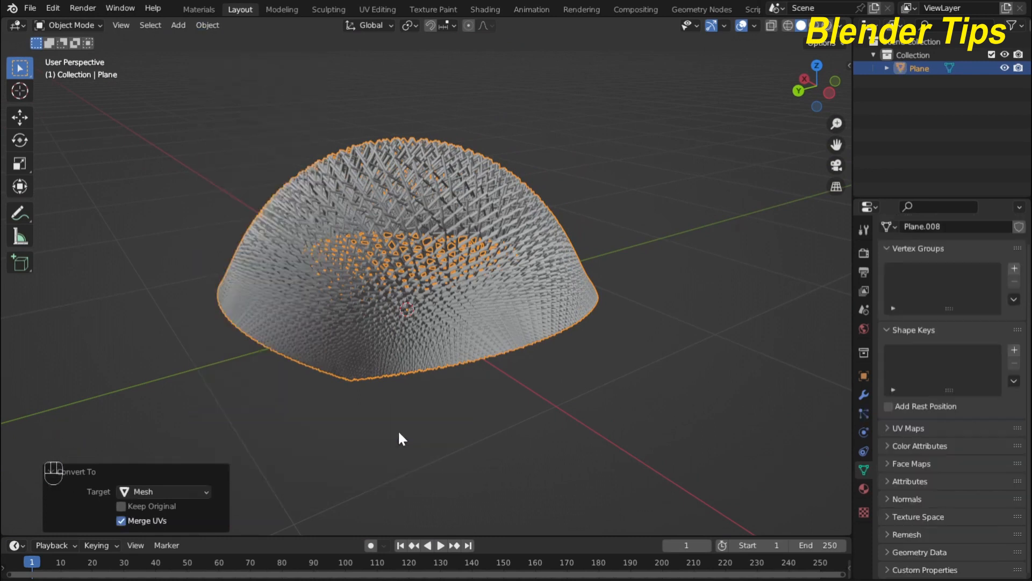
scroll(398, 430, "down", 2)
middle_click_drag(398, 430, 648, 279)
scroll(431, 246, "up", 2)
scroll(476, 254, "up", 3)
scroll(475, 257, "down", 3)
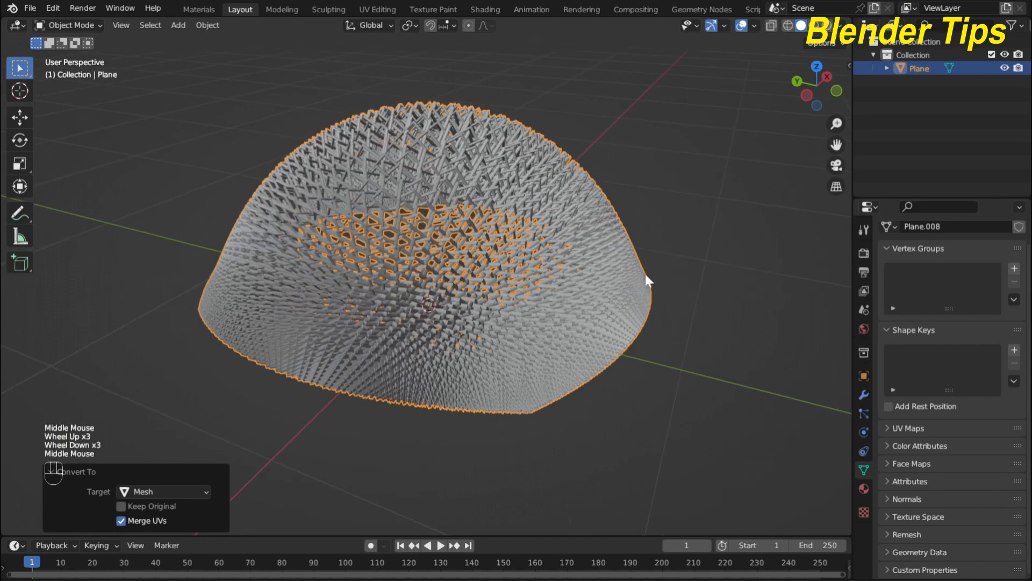
Add a Catmull-Clark Subdivision Surface modifier to the wire mesh and check the weave up close
left_click(863, 391)
left_click(915, 249)
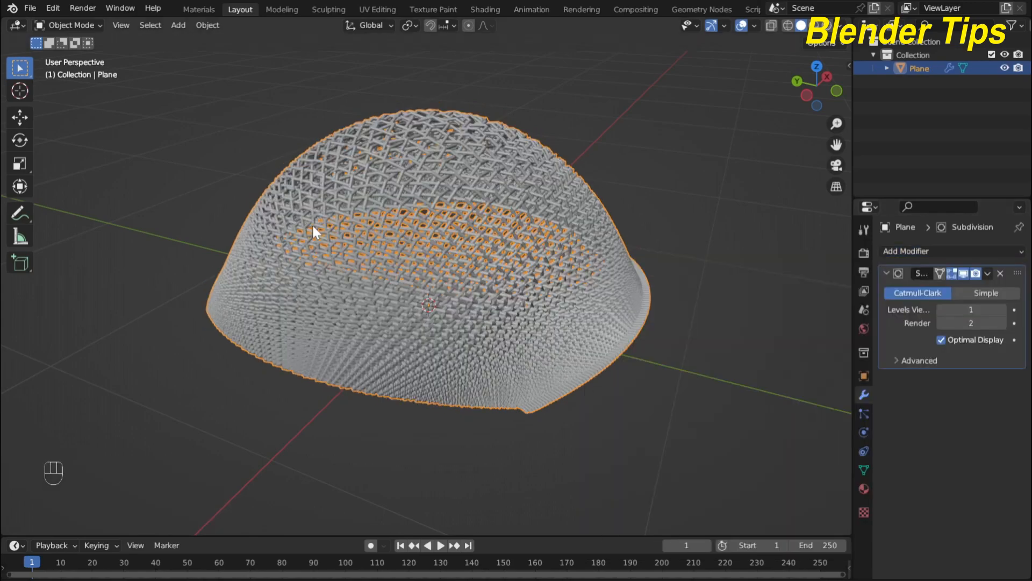
middle_click_drag(312, 223, 471, 183)
scroll(498, 247, "up", 2)
scroll(499, 247, "down", 2)
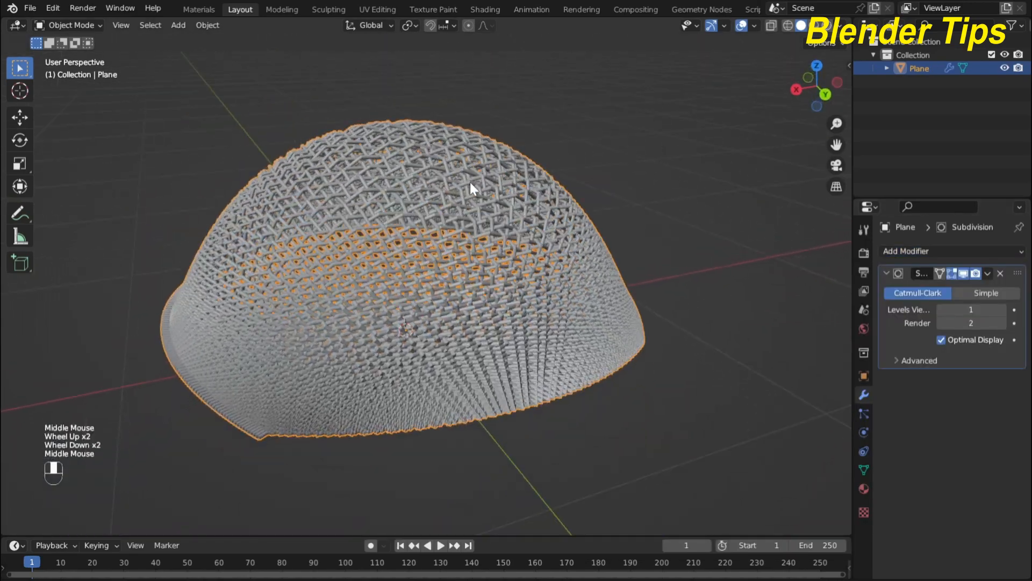
scroll(385, 212, "up", 2)
middle_click_drag(385, 212, 498, 242)
scroll(455, 240, "down", 1)
scroll(456, 239, "down", 1)
scroll(498, 242, "up", 4)
Apply Shade Smooth to the woven dome
left_click(385, 195)
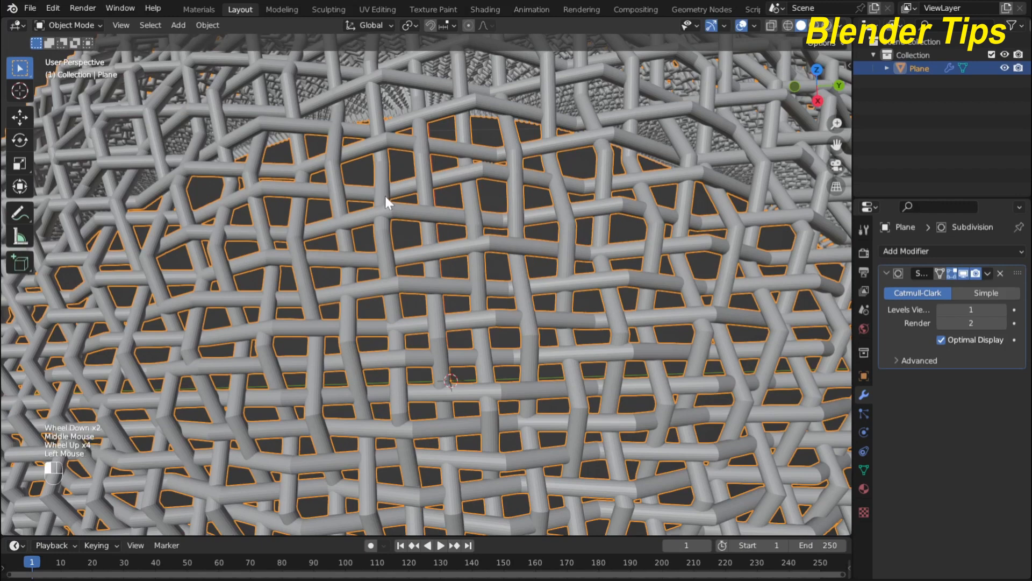
right_click(385, 195)
left_click(385, 194)
scroll(385, 196, "down", 2)
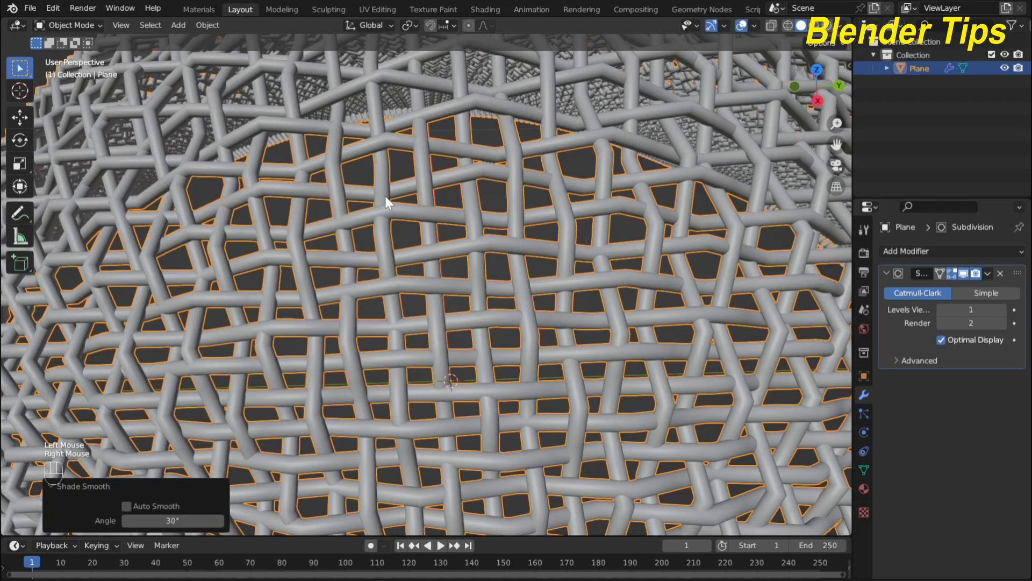
middle_click_drag(352, 219, 266, 186)
scroll(266, 186, "up", 3)
scroll(269, 191, "down", 4)
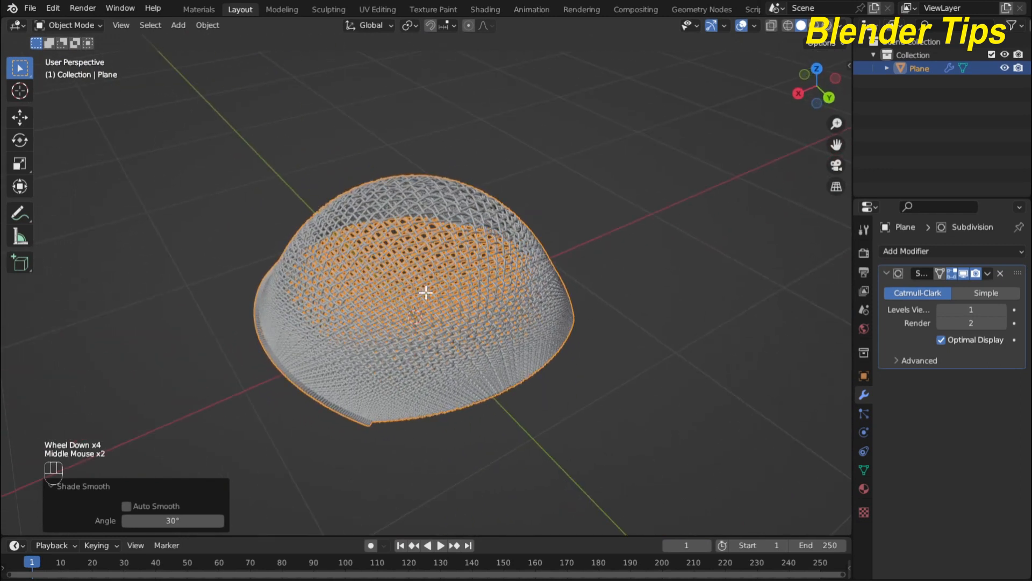
In Edit Mode, delete all vertices in the uneven band along the dome's lower edge, using front wireframe view, and return to solid-shaded Object Mode
key("Tab")
key("KP_1")
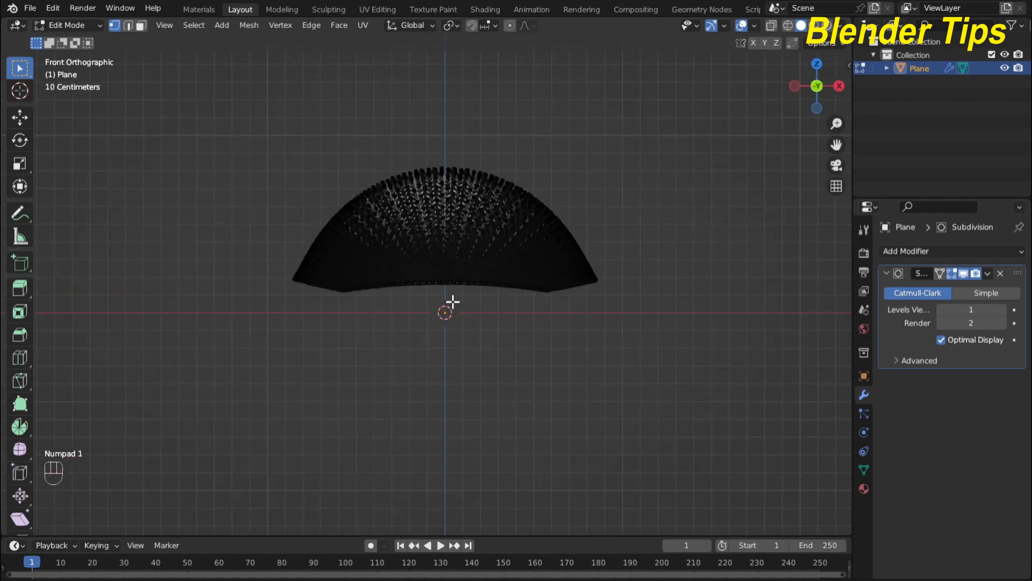
scroll(424, 294, "up", 1)
scroll(423, 294, "up", 2)
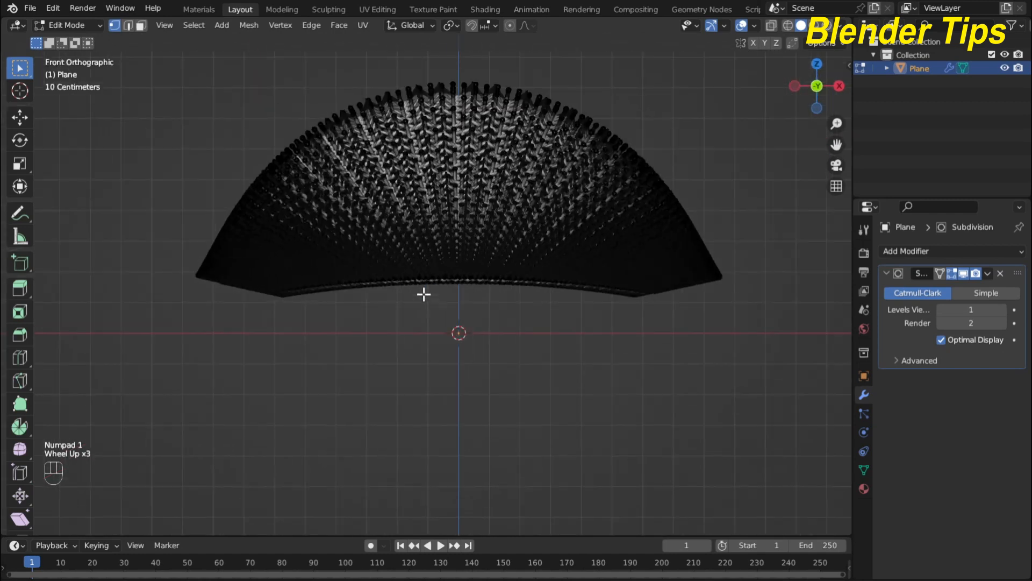
middle_click_drag(424, 294, 382, 309, "shift")
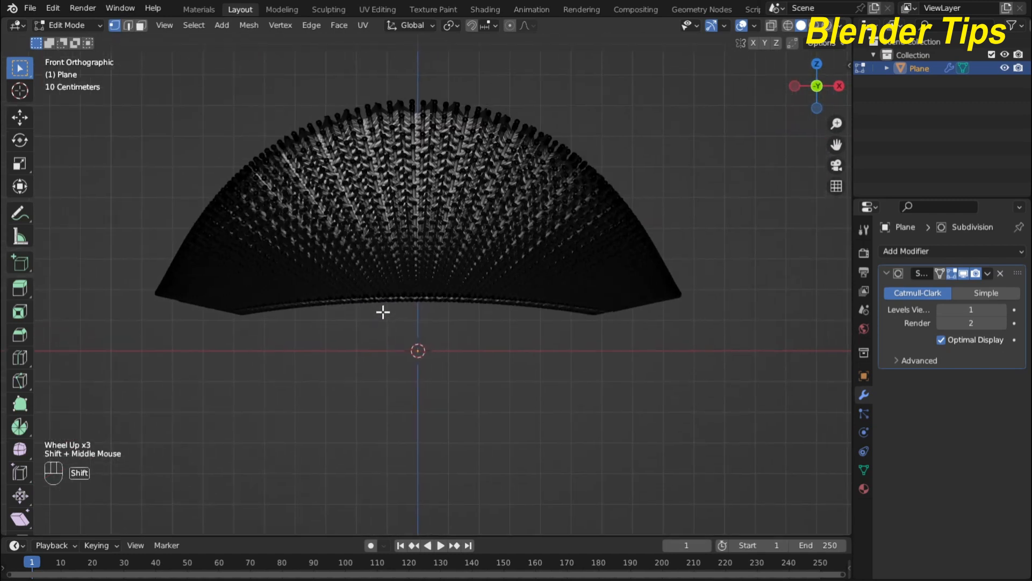
left_click(788, 25)
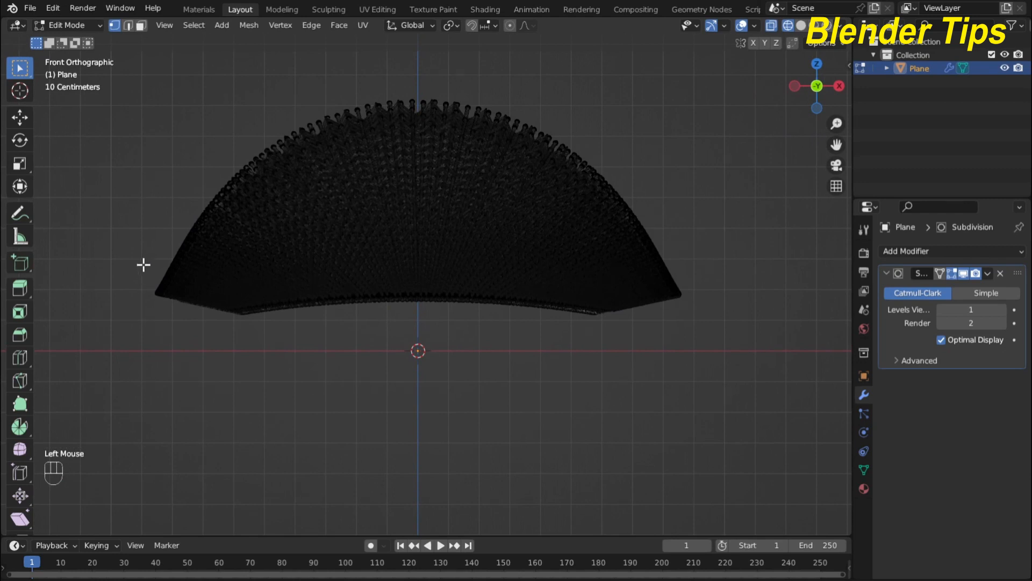
left_click_drag(143, 264, 706, 364)
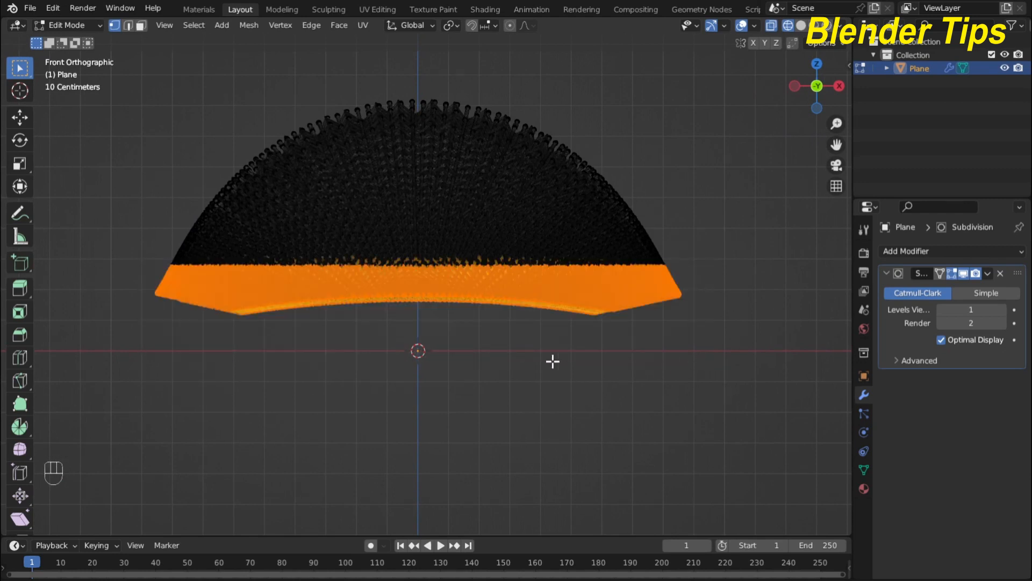
key("x")
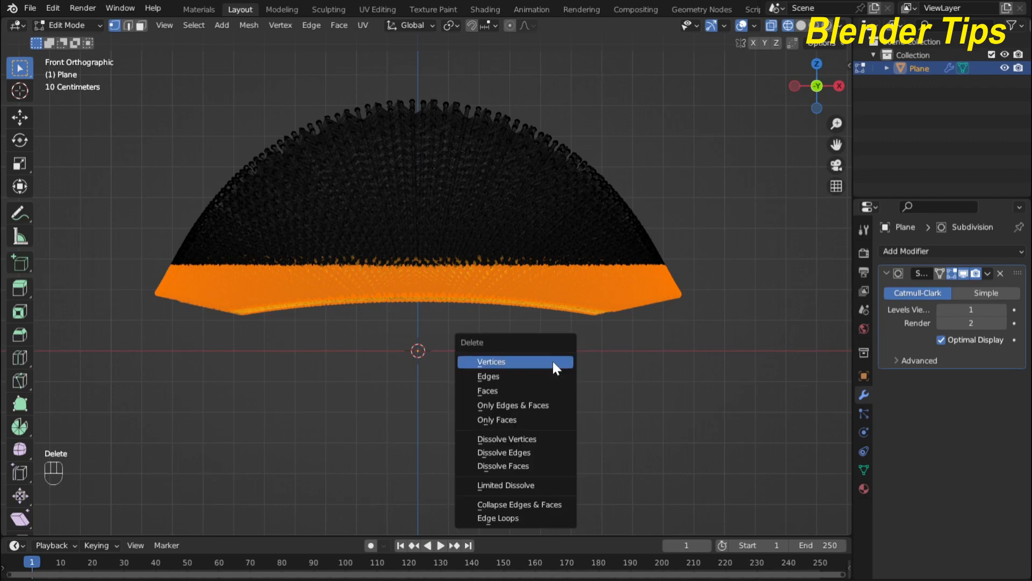
left_click(553, 359)
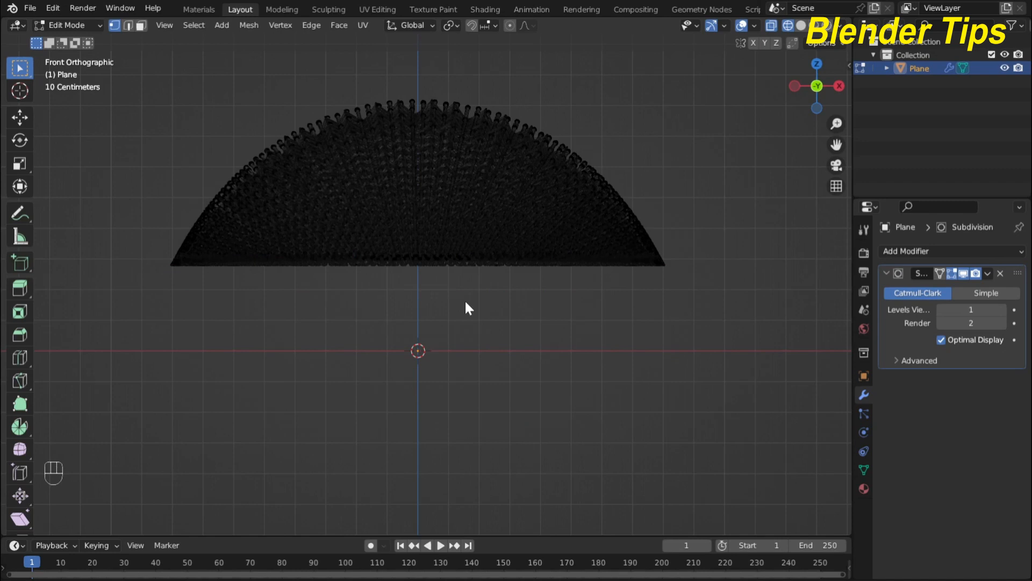
key("Tab")
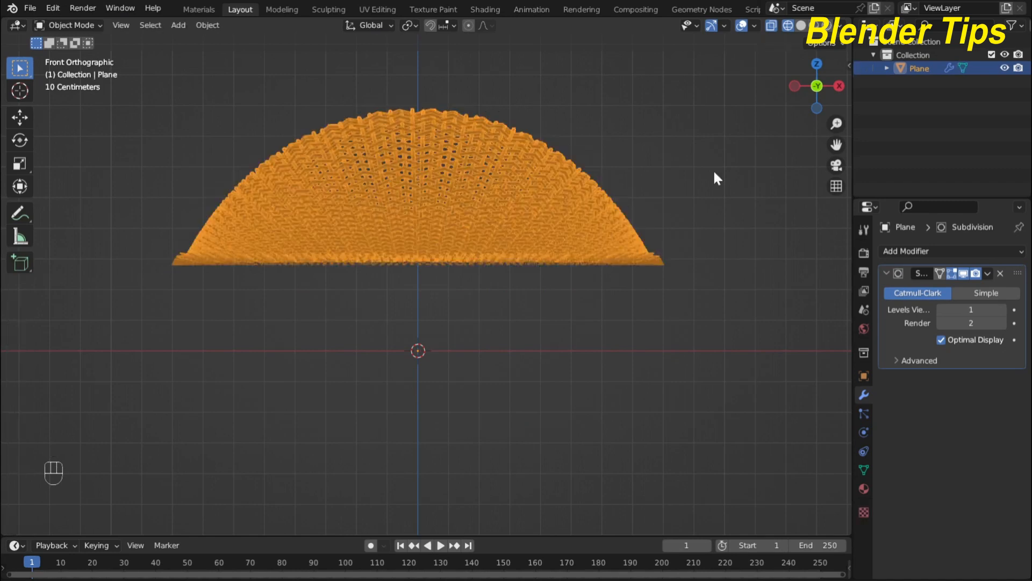
left_click(801, 26)
Examine the trimmed lower rim and the weave of the dome
scroll(370, 249, "up", 2)
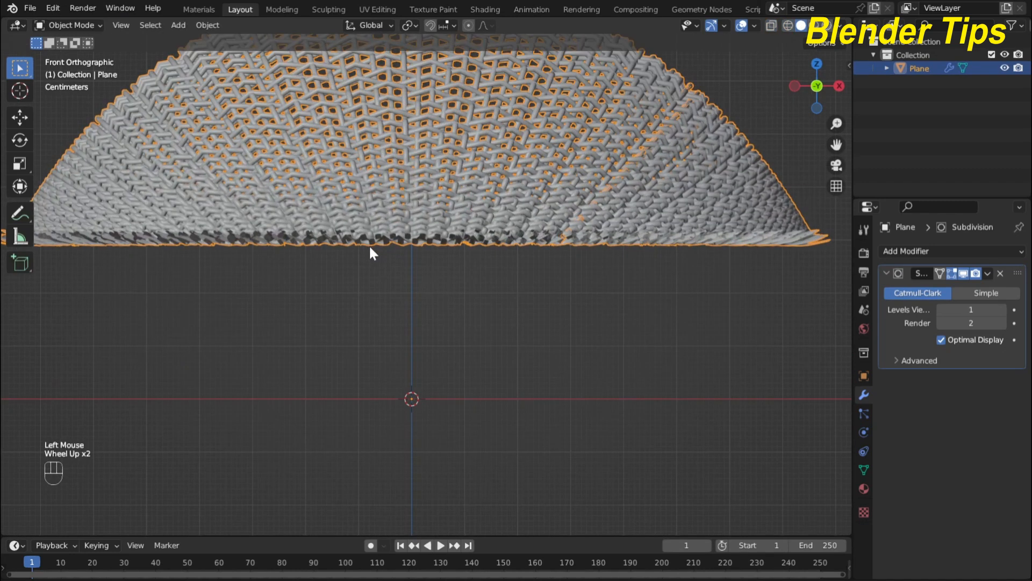
middle_click_drag(370, 249, 371, 315, "shift")
scroll(403, 282, "down", 1)
middle_click_drag(403, 283, 392, 264)
scroll(406, 306, "down", 2)
scroll(396, 275, "up", 2)
scroll(396, 275, "down", 2)
scroll(392, 265, "up", 1)
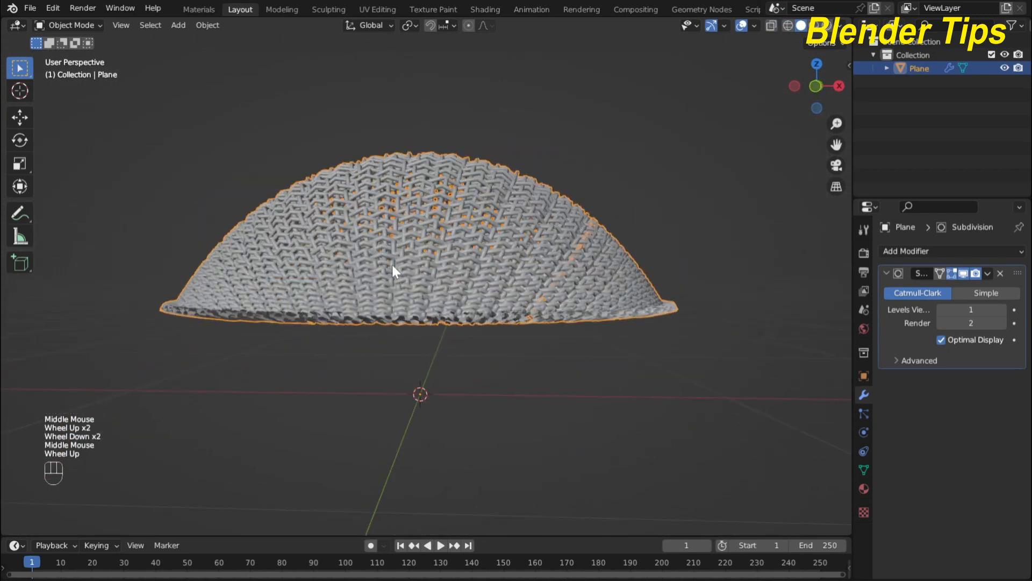
scroll(390, 265, "down", 2)
In front view, stretch the dome along the Z axis by a scale factor of about 1.55
key("KP_1")
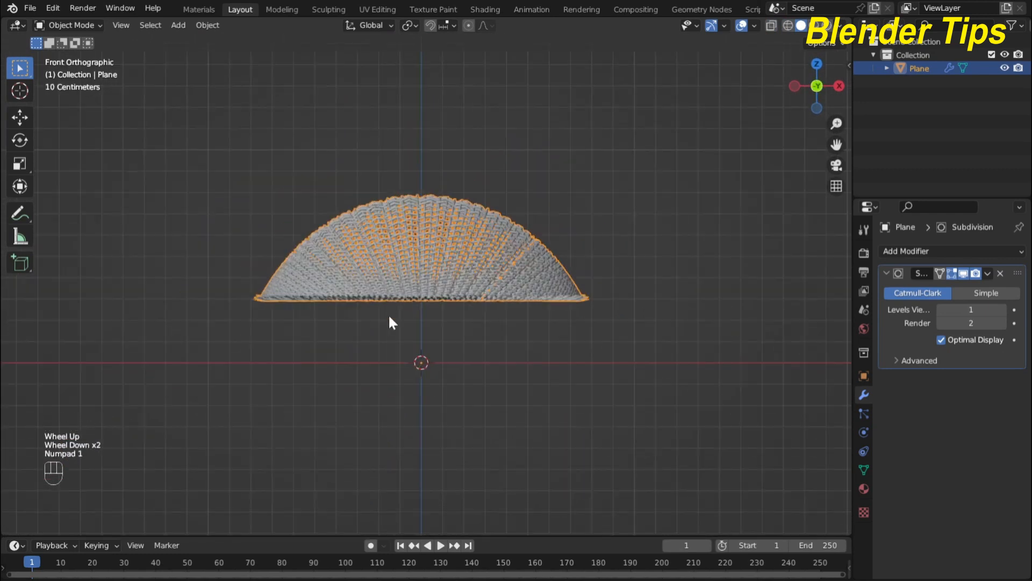
key("s")
key("z")
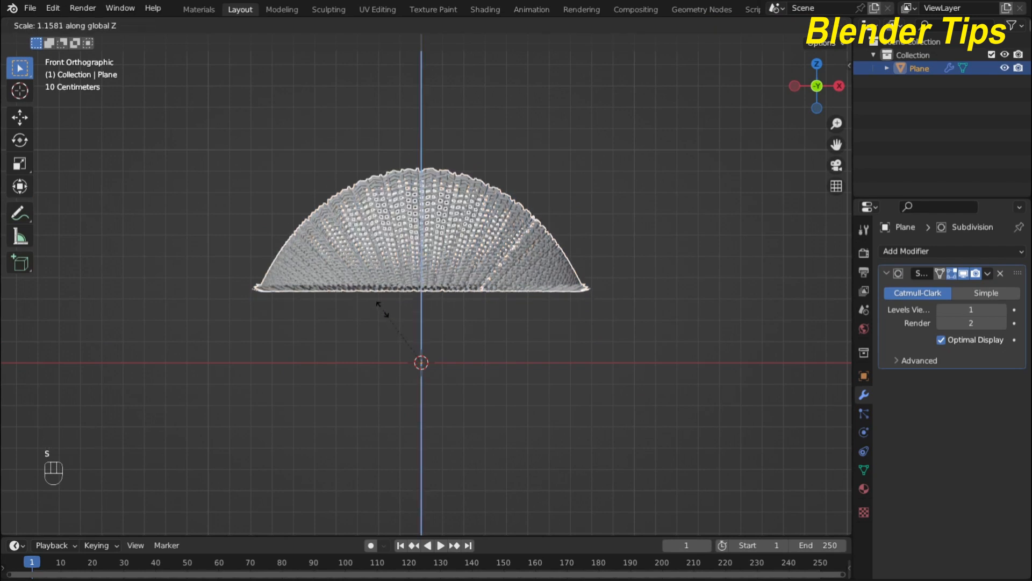
left_click(391, 276)
scroll(417, 263, "down", 2)
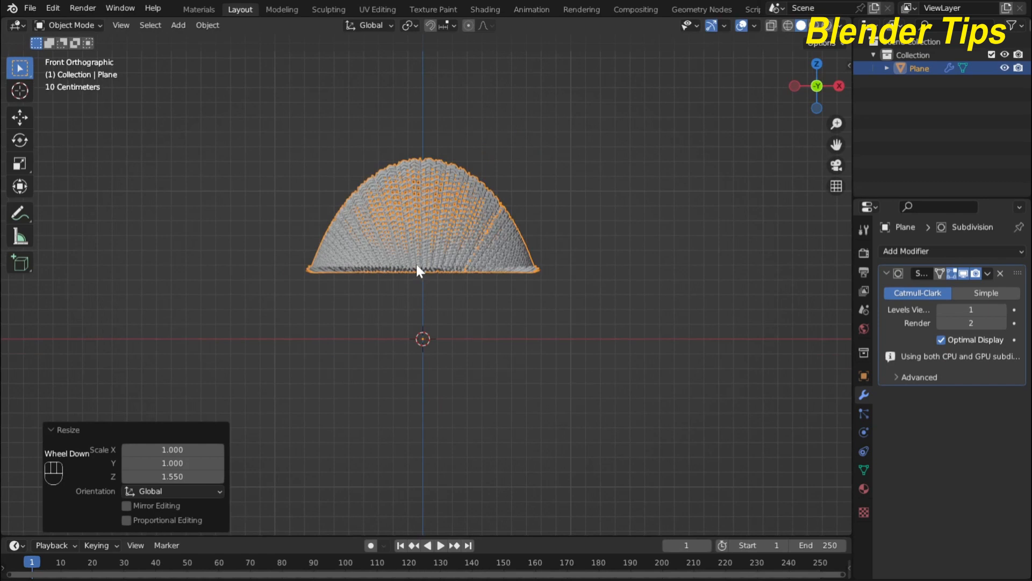
middle_click_drag(417, 263, 417, 249, "shift")
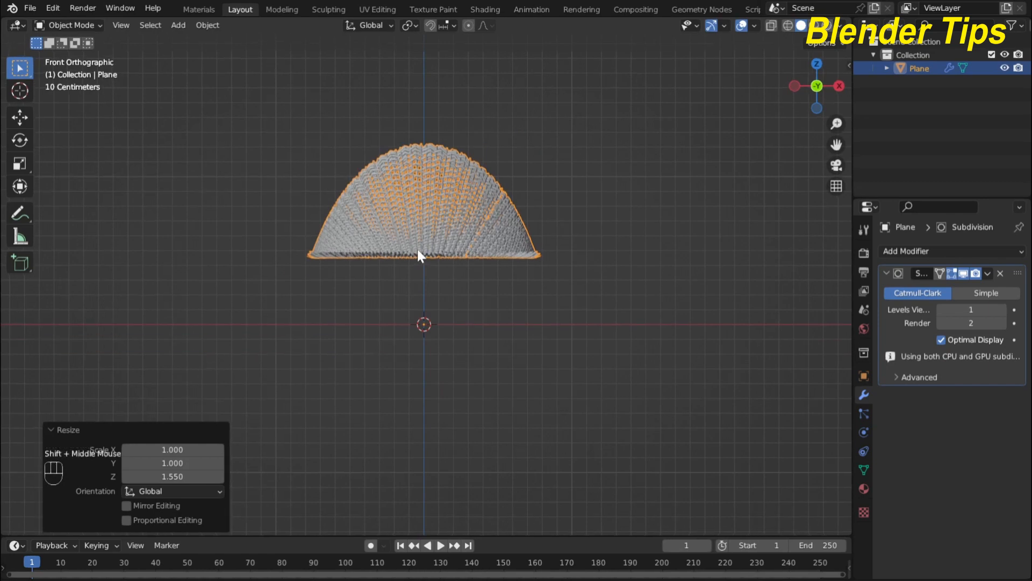
Duplicate the dome and rotate the copy 180° about the Y axis
key("shift")
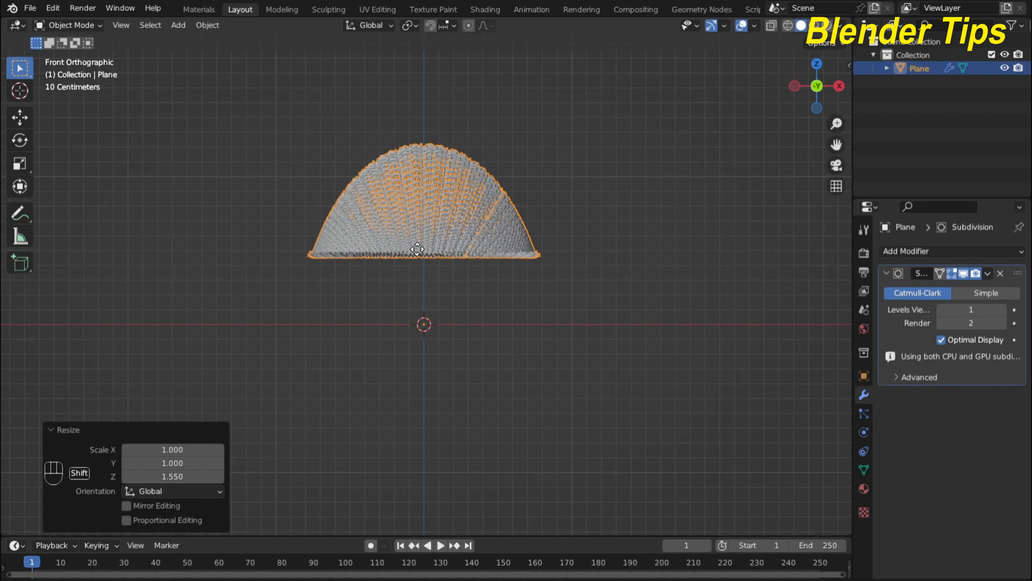
key("shift+d")
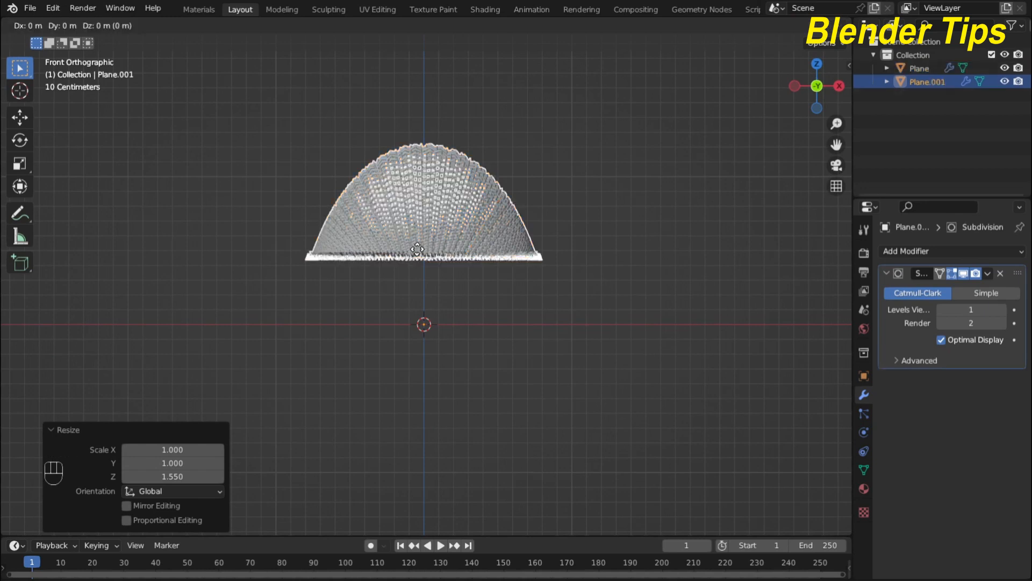
type("ry")
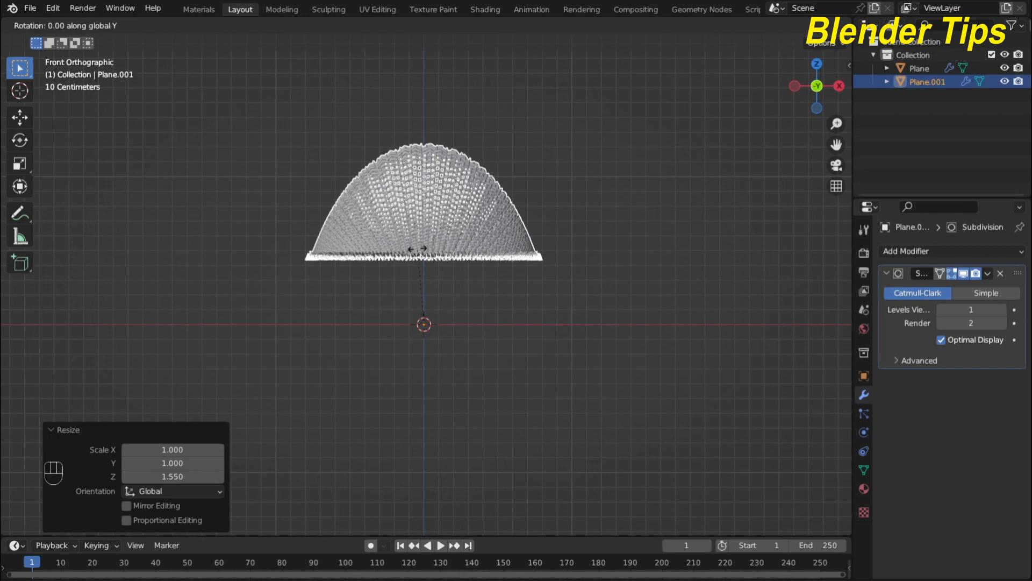
type("180")
key("Return")
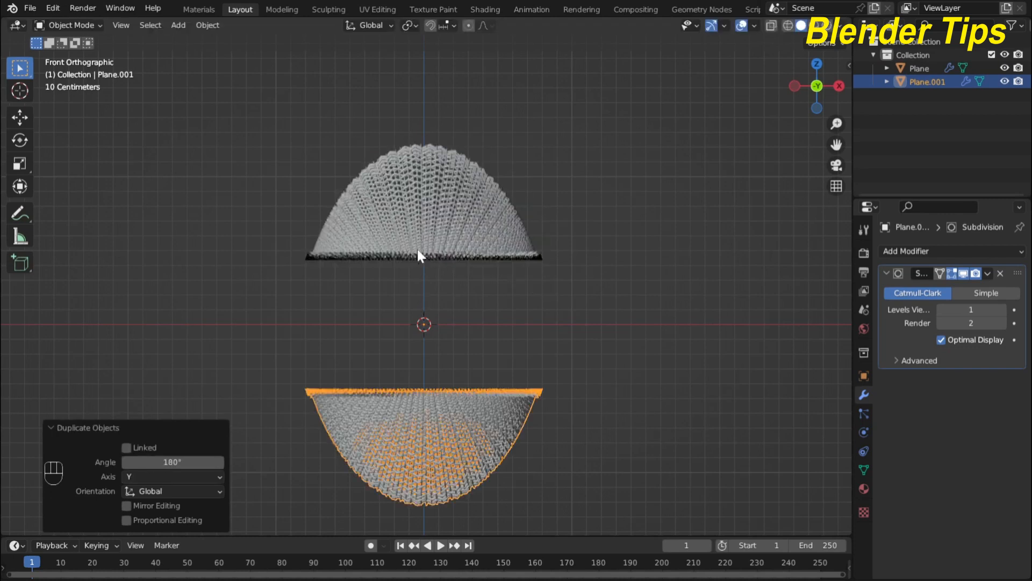
Move the inverted dome copy up along Z by about 0.69 m, leaving a narrow gap below the upper dome, and deselect it
scroll(417, 248, "down", 2)
middle_click_drag(424, 276, 428, 231, "shift")
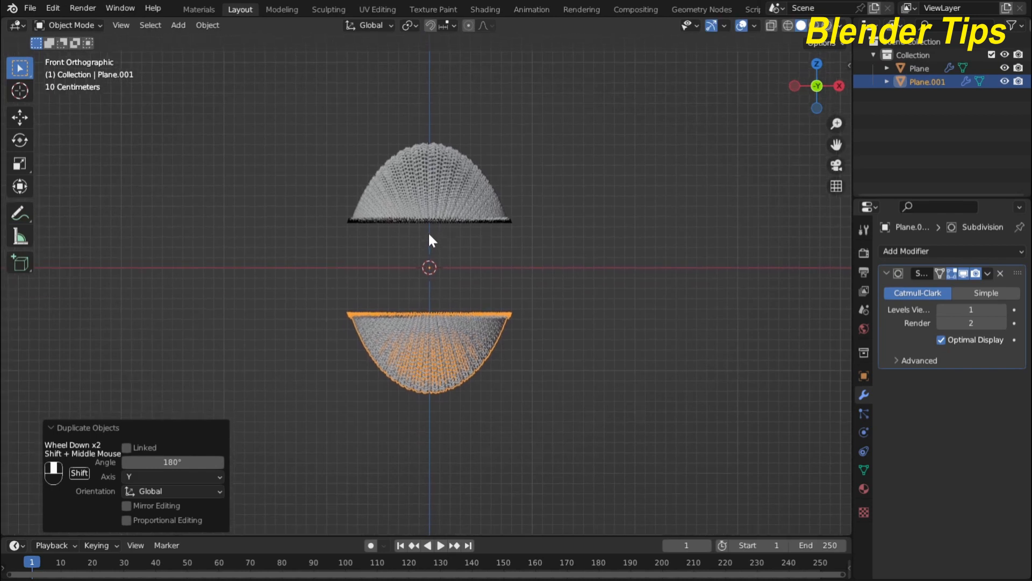
scroll(428, 231, "up", 2)
key("g")
key("z")
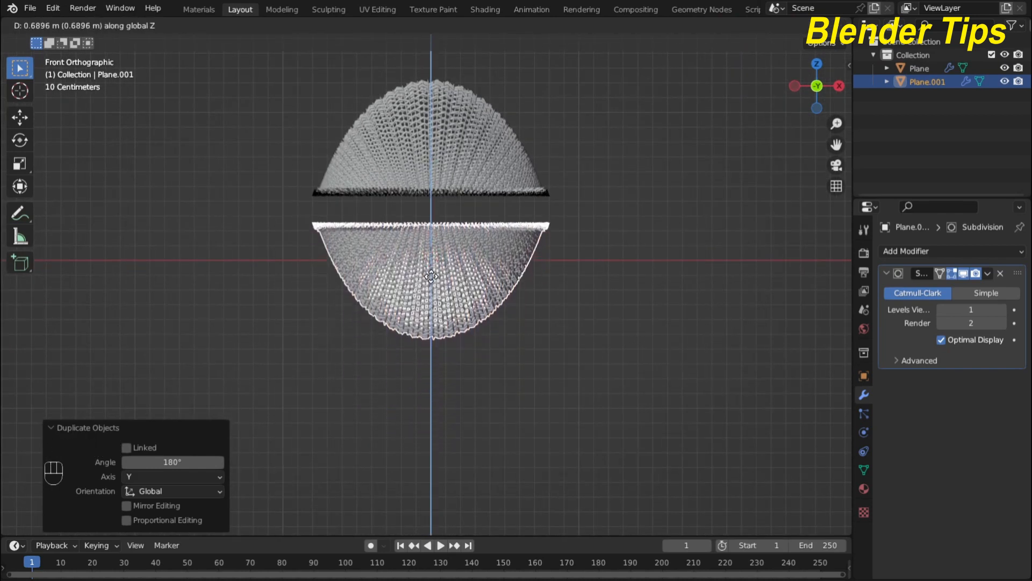
left_click(431, 276)
middle_click_drag(460, 231, 472, 192, "shift")
scroll(498, 270, "up", 2)
left_click(662, 193)
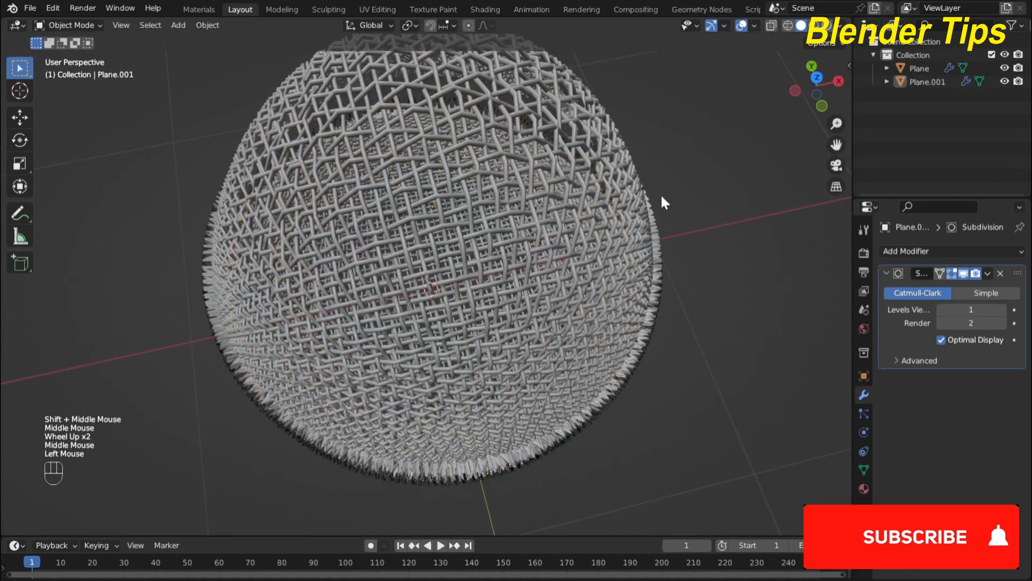
scroll(661, 194, "down", 2)
middle_click_drag(662, 194, 538, 182)
key("KP_1")
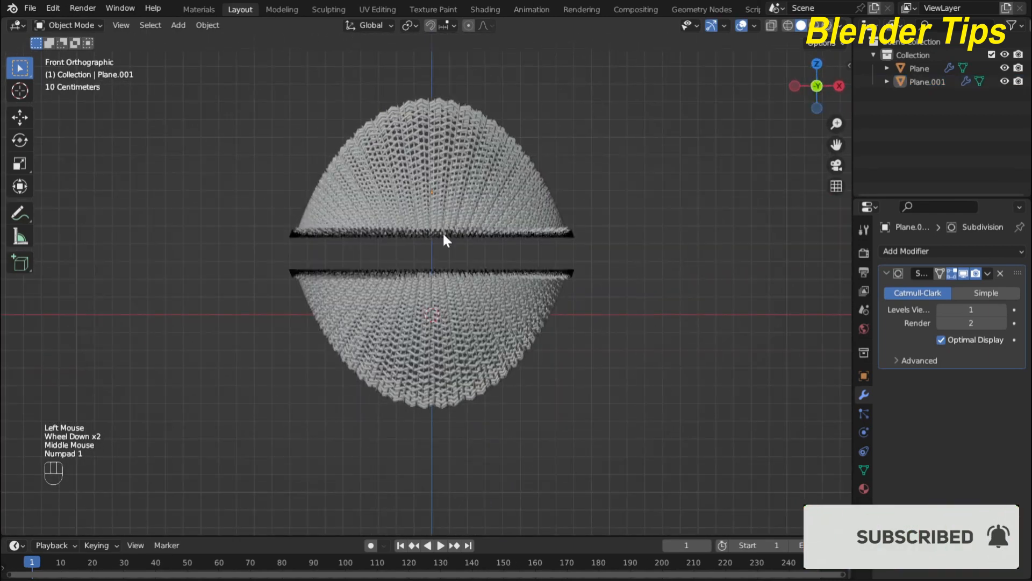
Add a mesh cylinder and, in front wireframe view, scale it uniformly by about 0.824 to slightly exceed the domes' width
middle_click_drag(428, 245, 386, 268, "shift")
scroll(405, 256, "down", 1)
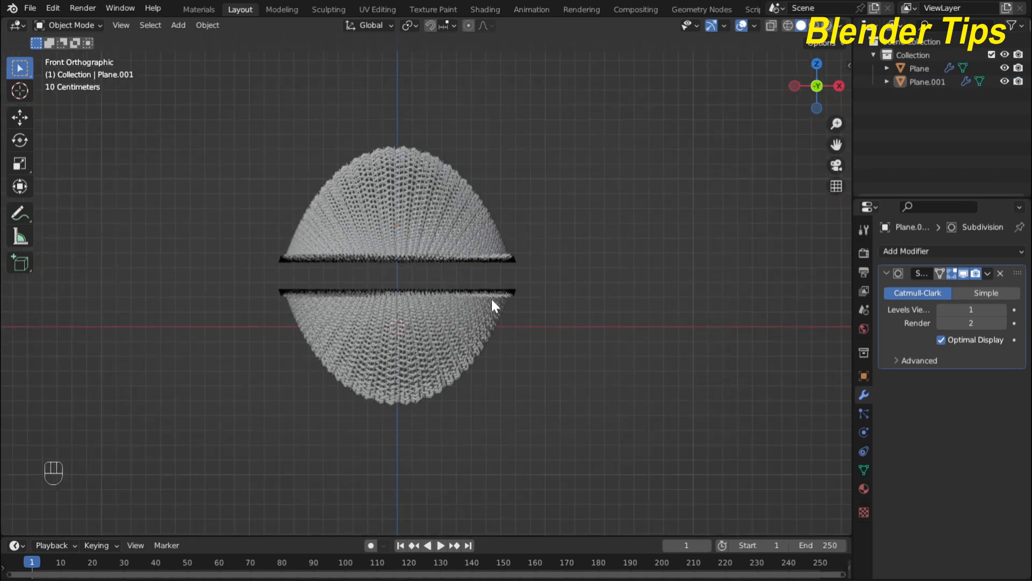
scroll(492, 298, "down", 2)
scroll(492, 296, "up", 1)
scroll(495, 290, "down", 1)
key("shift+a")
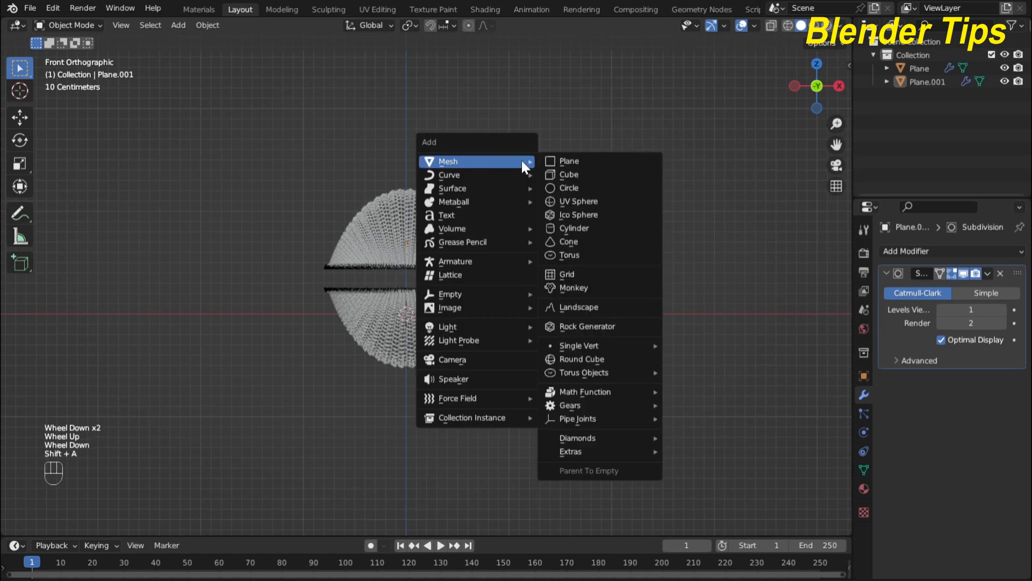
left_click(592, 228)
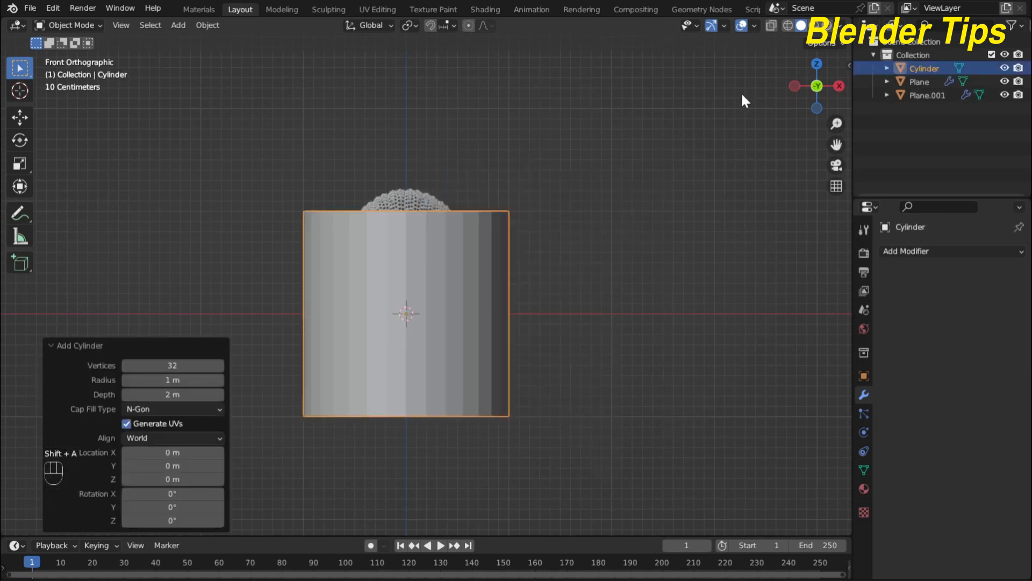
left_click(789, 24)
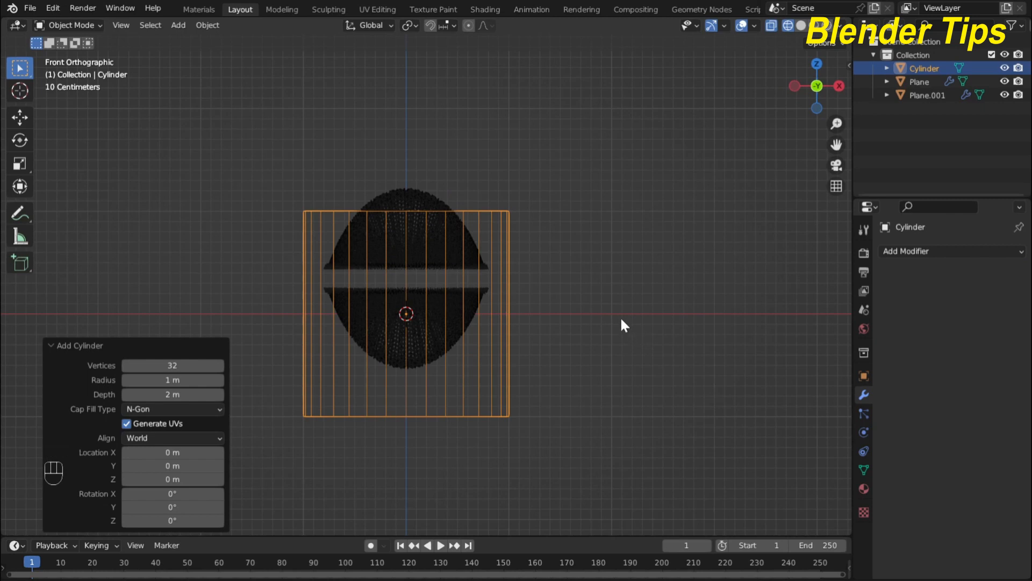
key("s")
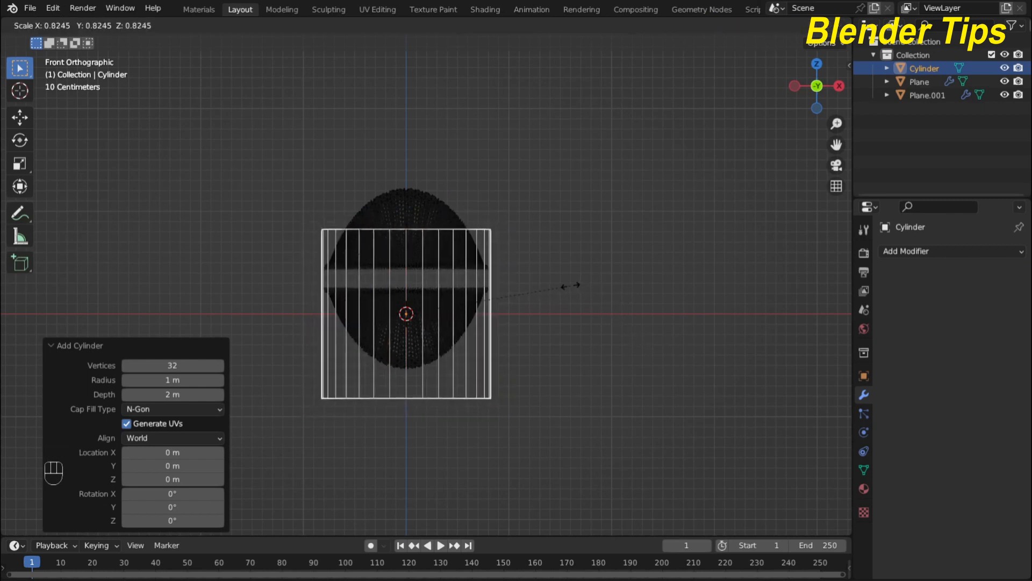
left_click(570, 286)
scroll(503, 284, "up", 6)
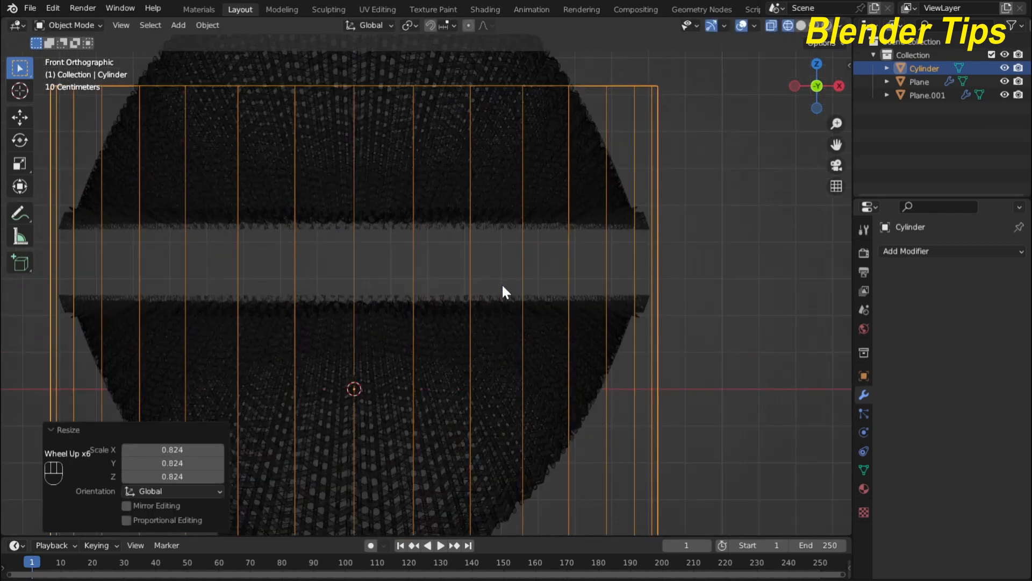
scroll(503, 284, "down", 3)
scroll(502, 282, "down", 2)
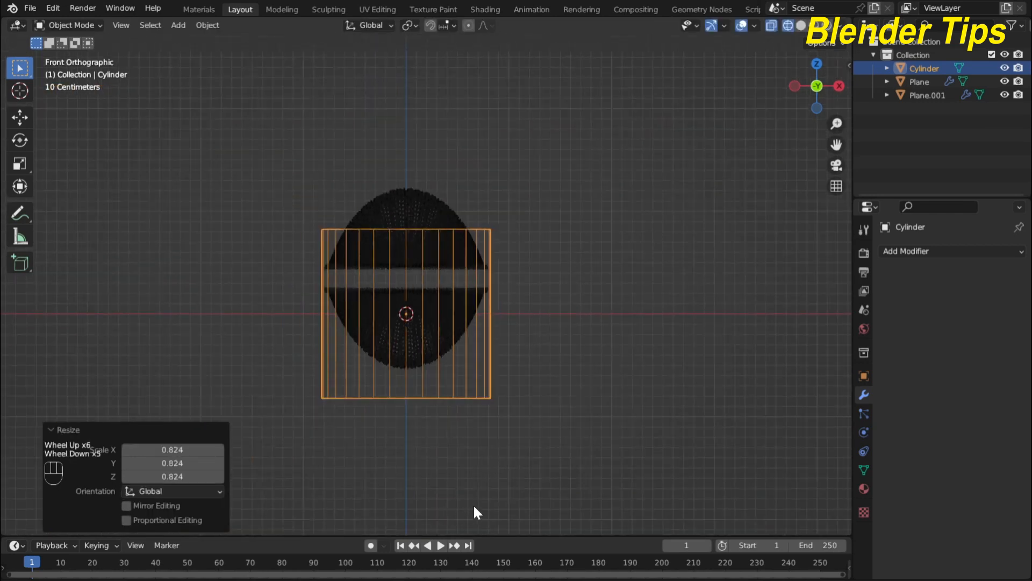
Flatten the cylinder along Z by a factor of about 0.245 and raise it about 0.345 m to cover the gap between the domes
key("s")
key("z")
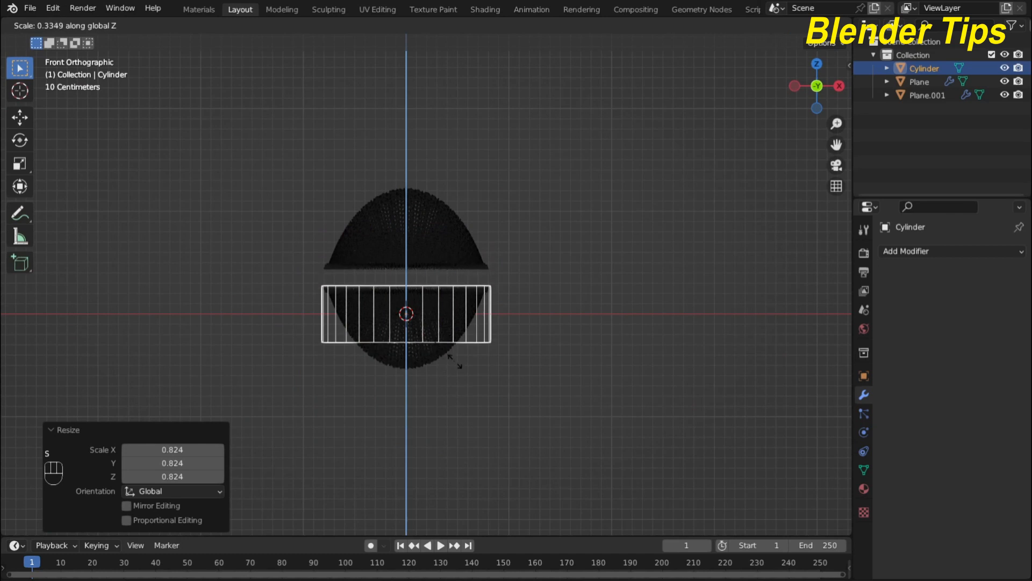
left_click(448, 337)
key("g")
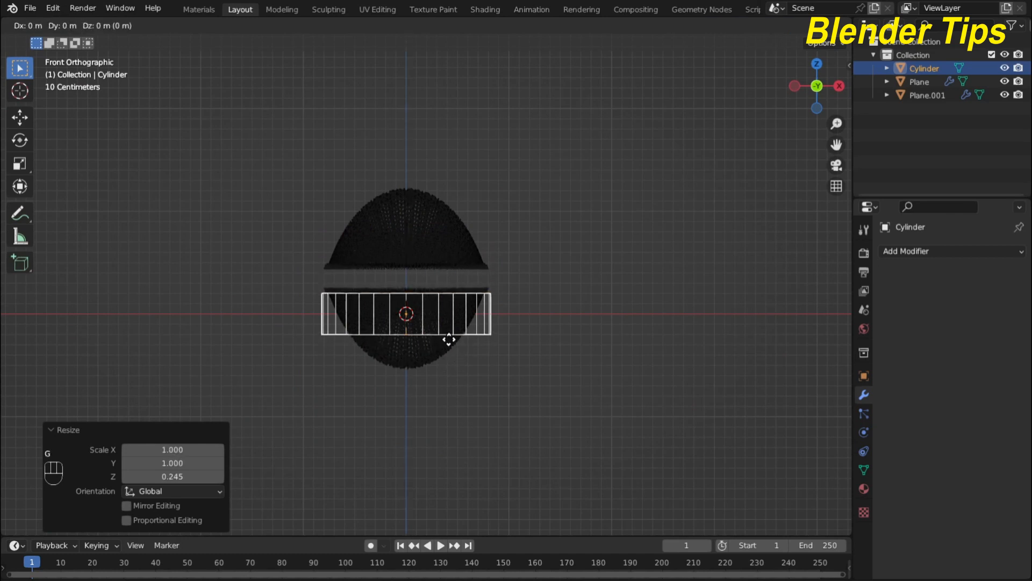
key("z")
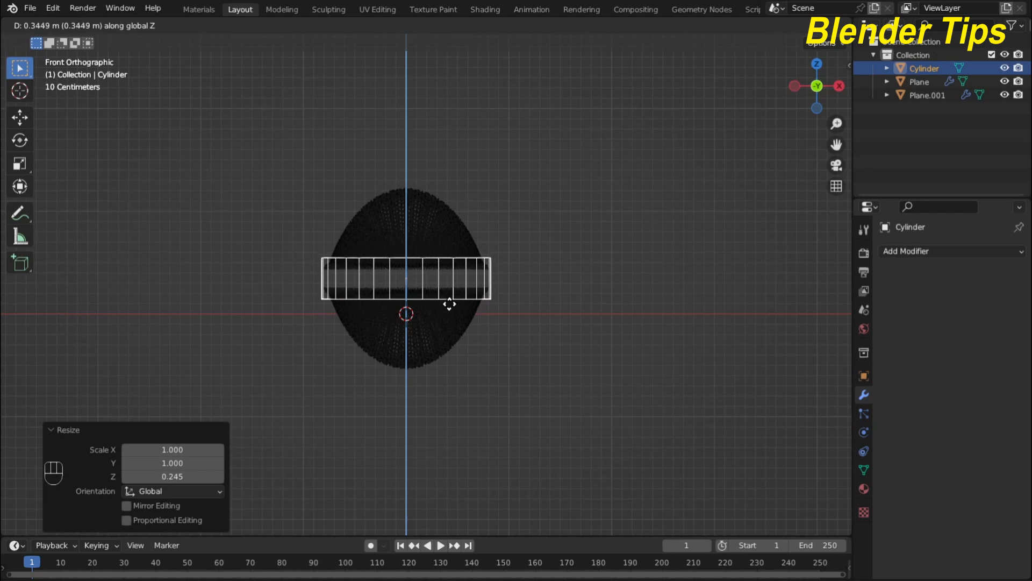
left_click(450, 304)
scroll(448, 300, "up", 5)
scroll(448, 300, "down", 5)
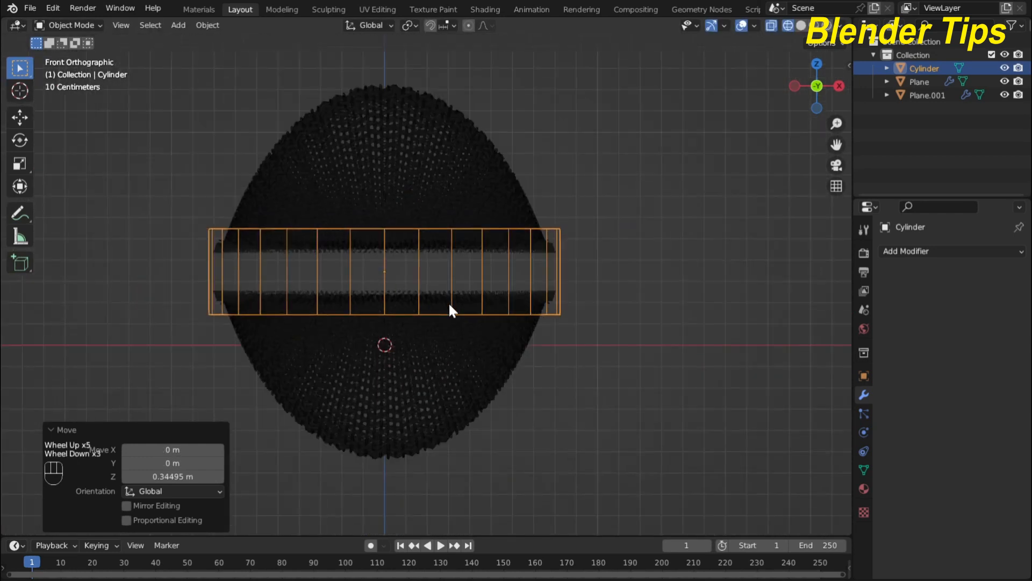
In solid shading and Edit Mode, delete the cylinder's top and bottom cap faces
left_click(801, 25)
middle_click_drag(516, 216, 575, 276)
scroll(576, 277, "up", 2)
key("Tab")
middle_click_drag(671, 247, 616, 261)
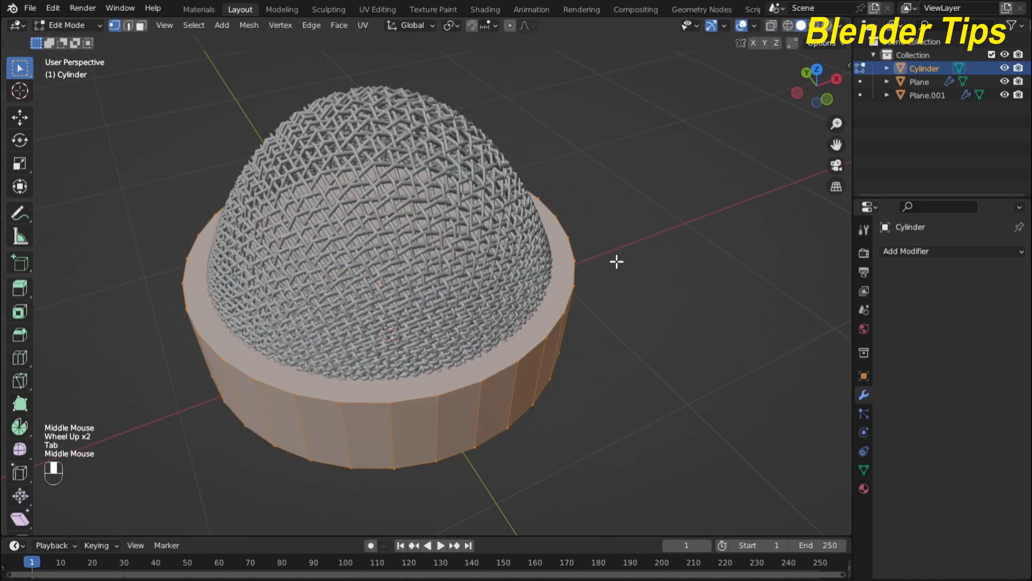
left_click(142, 26)
middle_click_drag(387, 301, 380, 253)
scroll(385, 328, "up", 2)
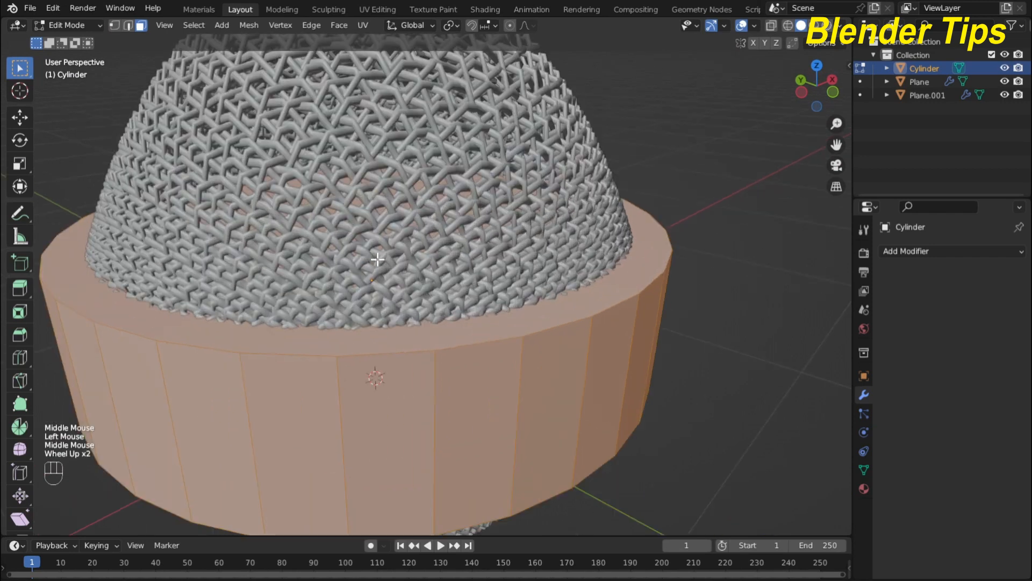
left_click(387, 328)
scroll(387, 328, "down", 2)
middle_click_drag(387, 328, 424, 242)
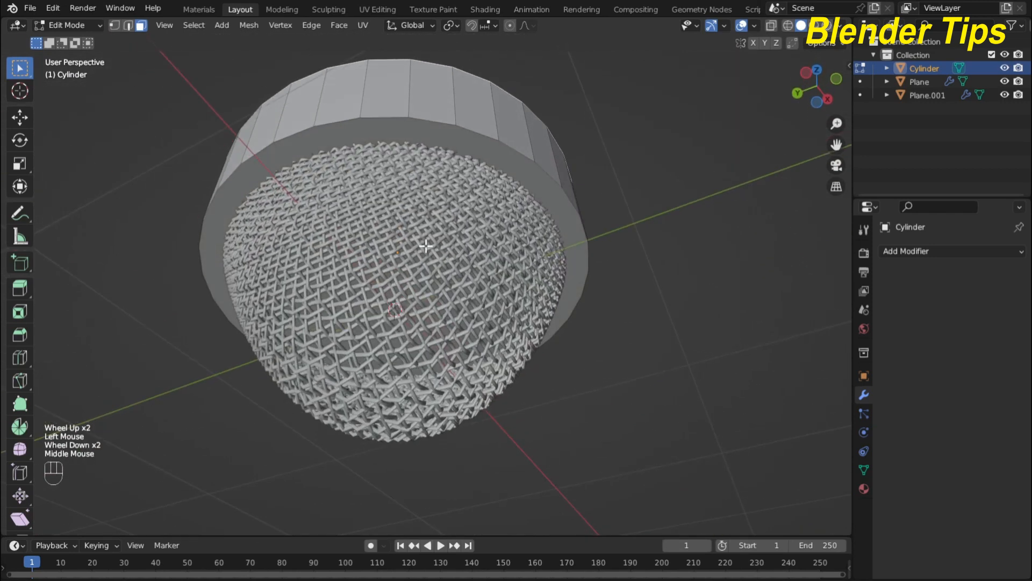
left_click(437, 179, "shift")
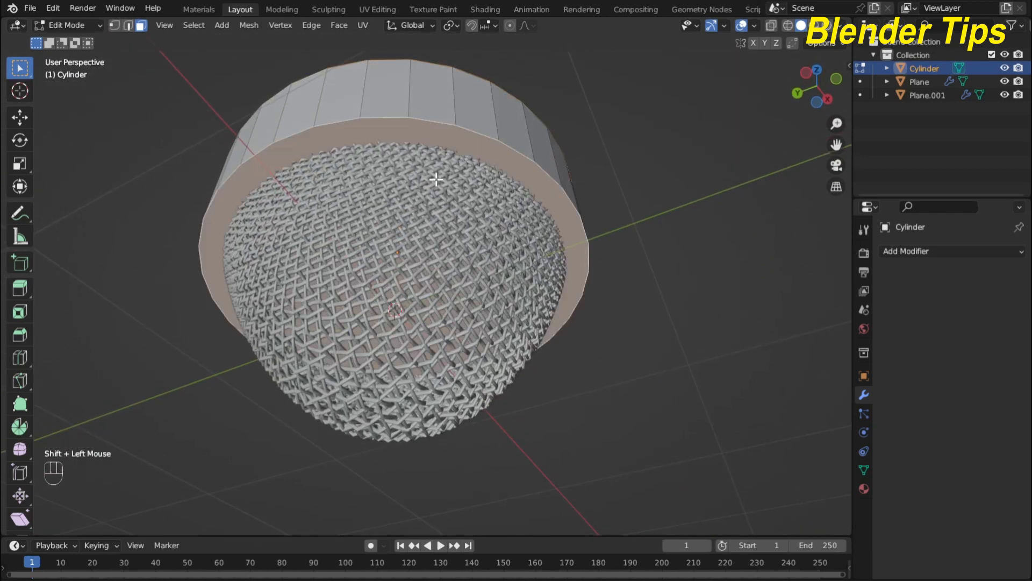
key("Delete")
left_click(430, 207)
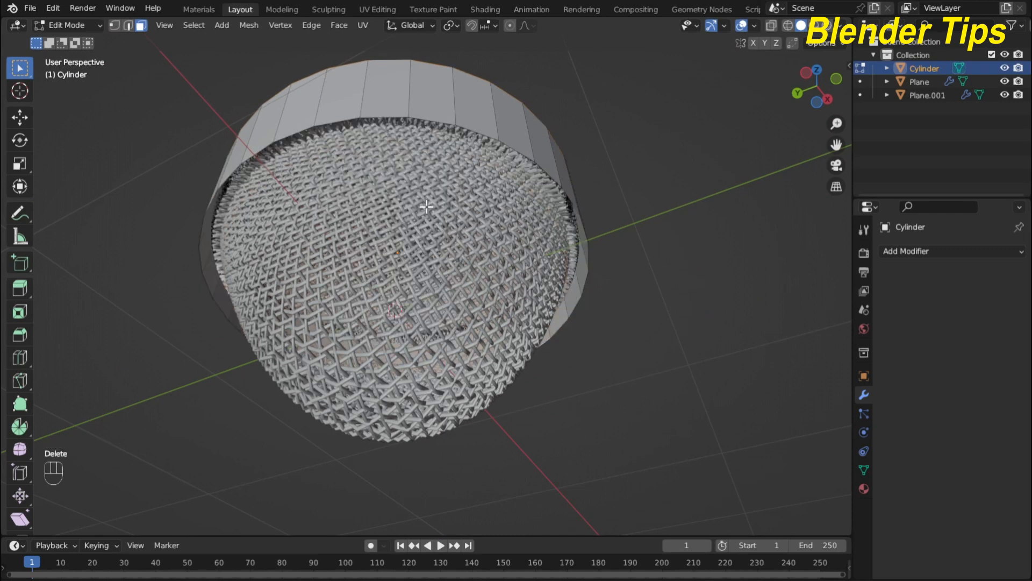
Select the band's upper edge loop and extrude it inward along normals by about -0.142 m to meet the upper mesh dome
scroll(426, 207, "down", 1)
middle_click_drag(426, 207, 470, 266)
scroll(525, 346, "up", 1)
middle_click_drag(487, 304, 517, 321)
left_click(129, 27)
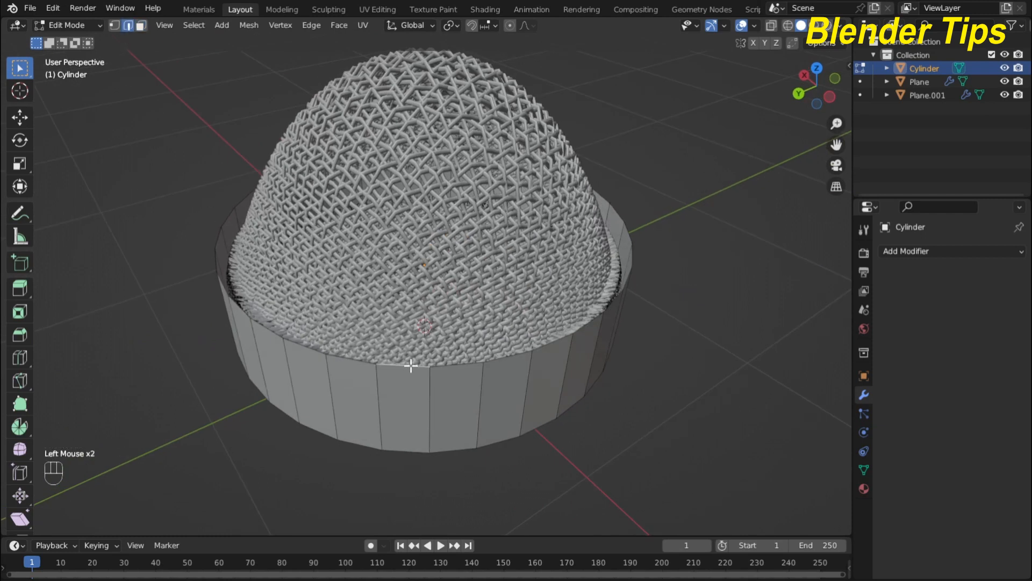
left_click(433, 363, "alt")
middle_click_drag(434, 364, 405, 300)
scroll(424, 310, "up", 2)
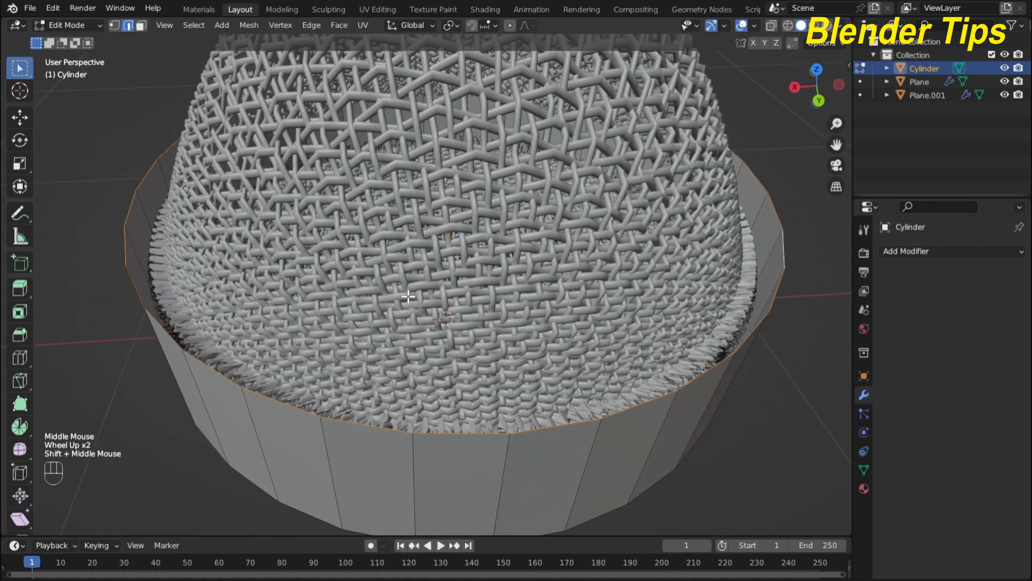
left_click(14, 288)
left_click_drag(14, 289, 107, 347)
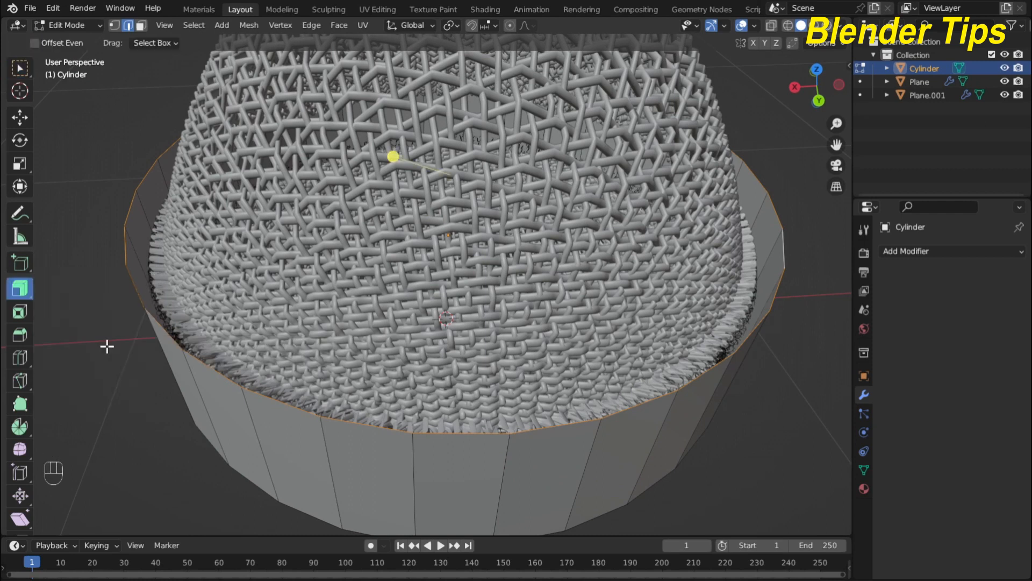
left_click(394, 157)
left_click_drag(393, 157, 444, 183)
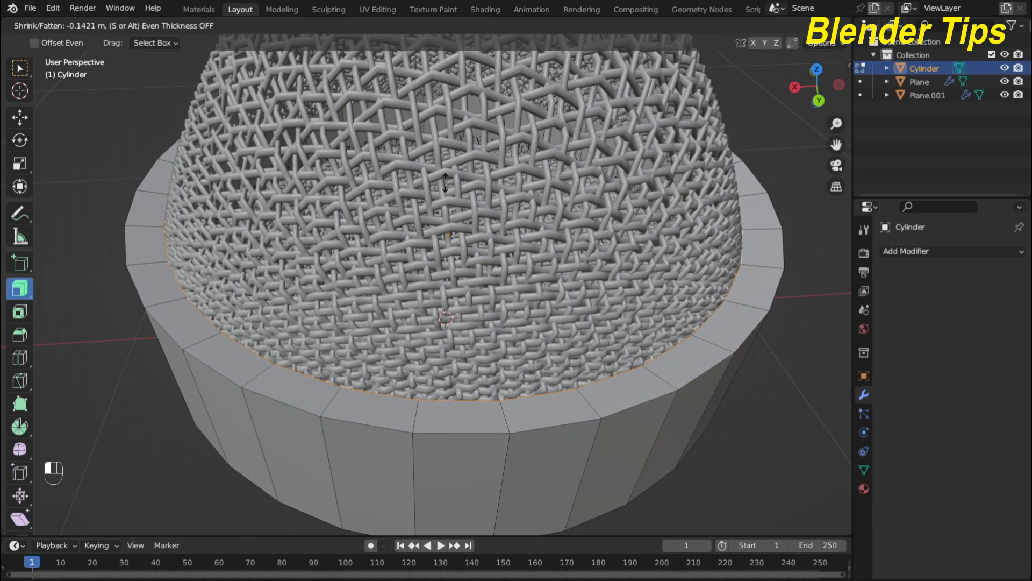
left_click(446, 183)
Select the band's lower edge loop and extrude it inward along normals by about -0.146 m to meet the lower mesh dome
scroll(537, 371, "down", 3)
middle_click_drag(599, 376, 721, 215)
scroll(640, 258, "up", 5)
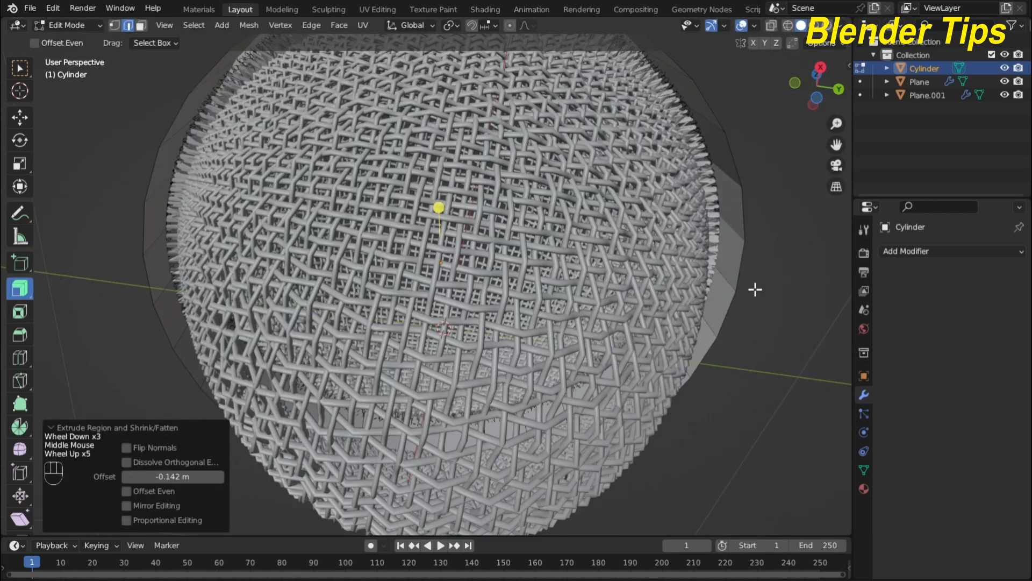
left_click(742, 271)
left_click(762, 253, "alt")
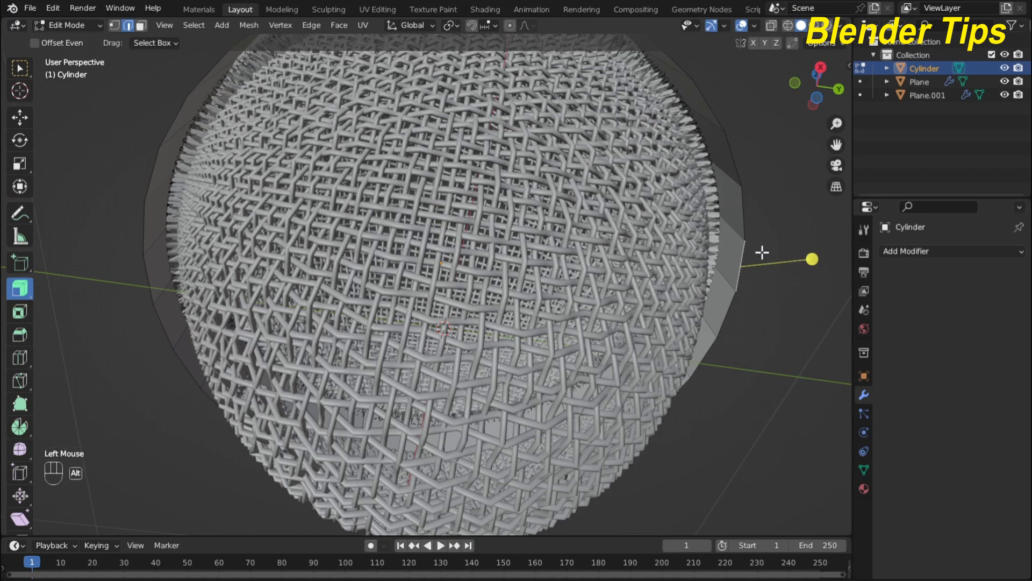
left_click(746, 215, "alt")
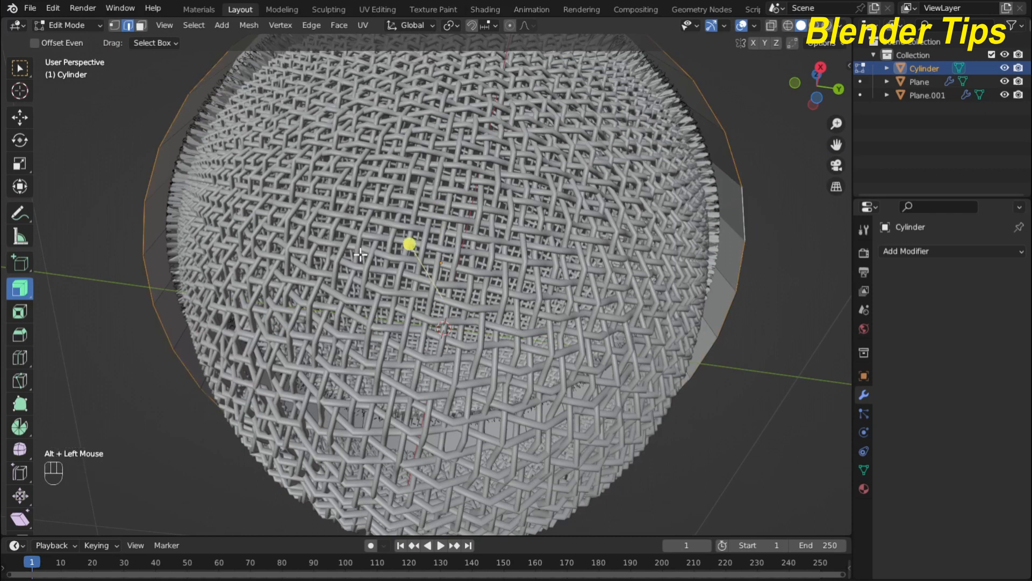
left_click_drag(410, 244, 480, 265)
scroll(624, 186, "down", 4)
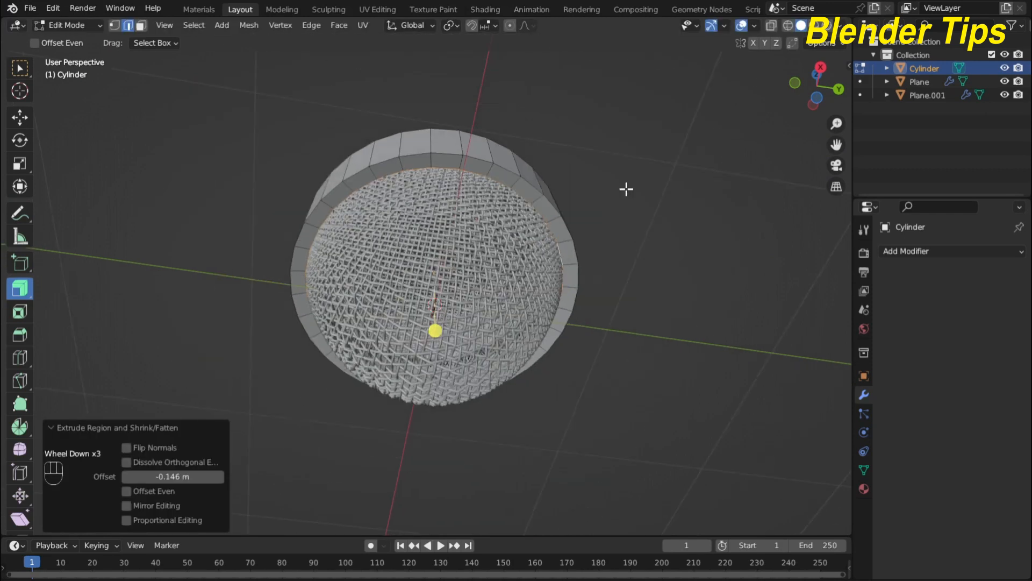
In front view, add a single horizontal loop cut around the middle of the band's outer wall
middle_click_drag(624, 187, 568, 253)
key("KP_1")
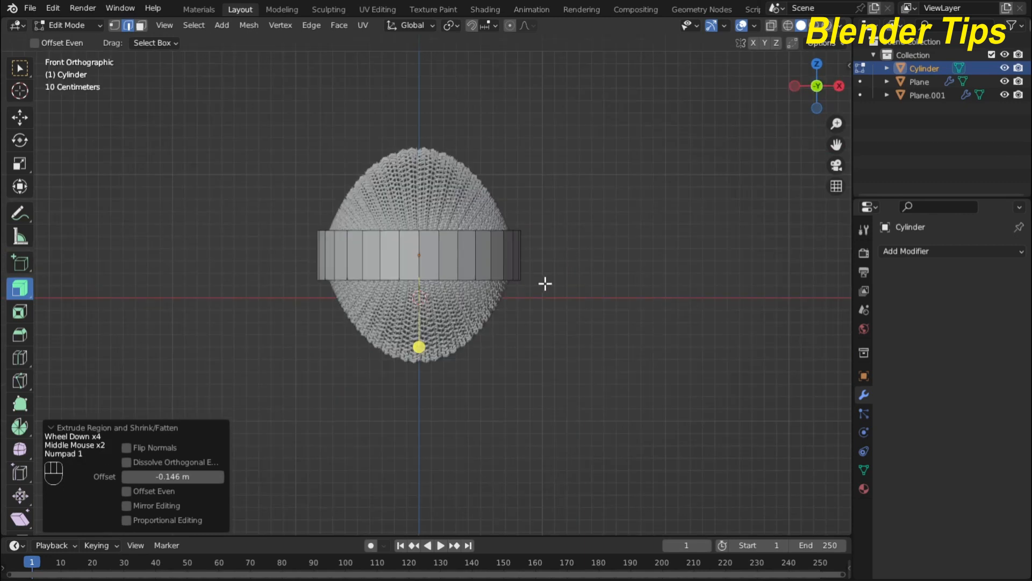
scroll(369, 334, "up", 2)
middle_click_drag(368, 334, 389, 356, "shift")
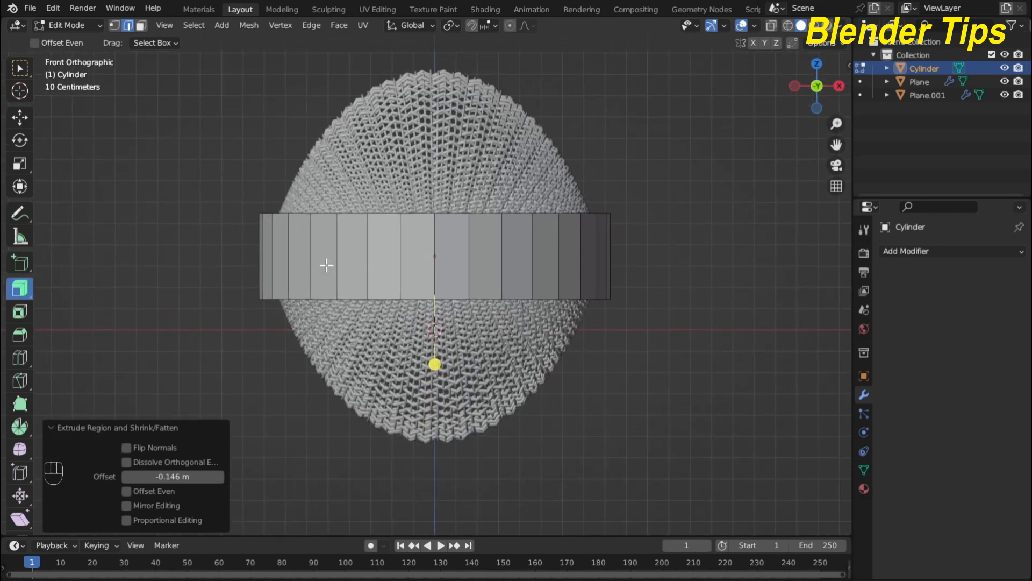
key("ctrl+r")
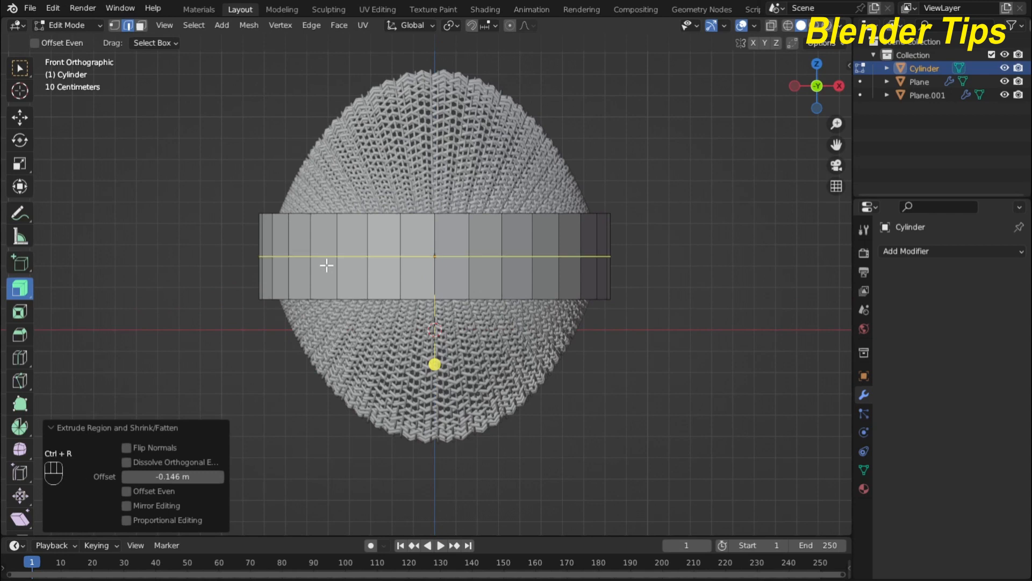
left_click(326, 265)
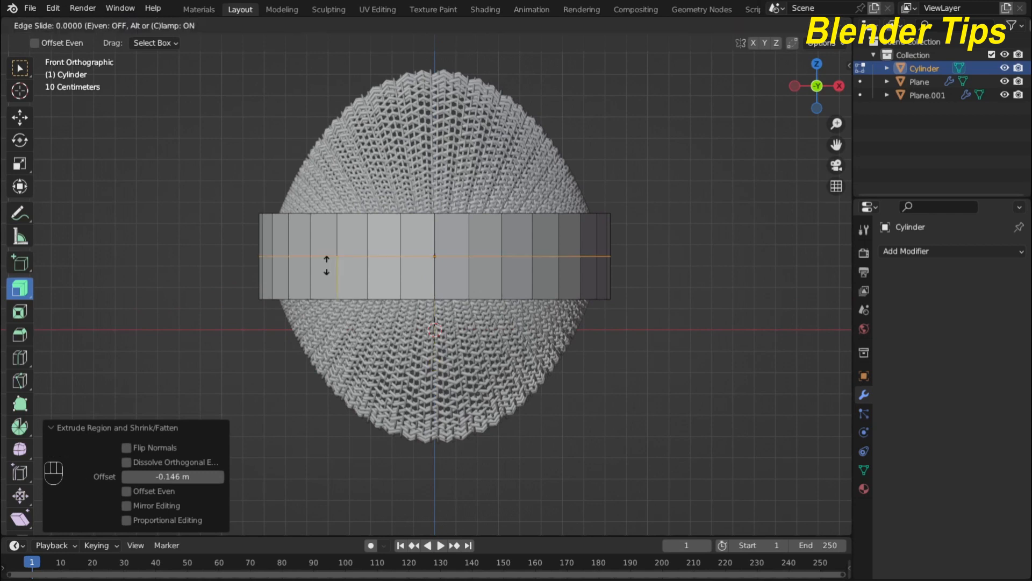
left_click(326, 265)
Scale the band's middle edge loop inward to about 0.96 and return to Object Mode
mouse_move(641, 289)
middle_mouse_down()
mouse_move(531, 259)
mouse_move(624, 297)
middle_mouse_up()
left_click(19, 68)
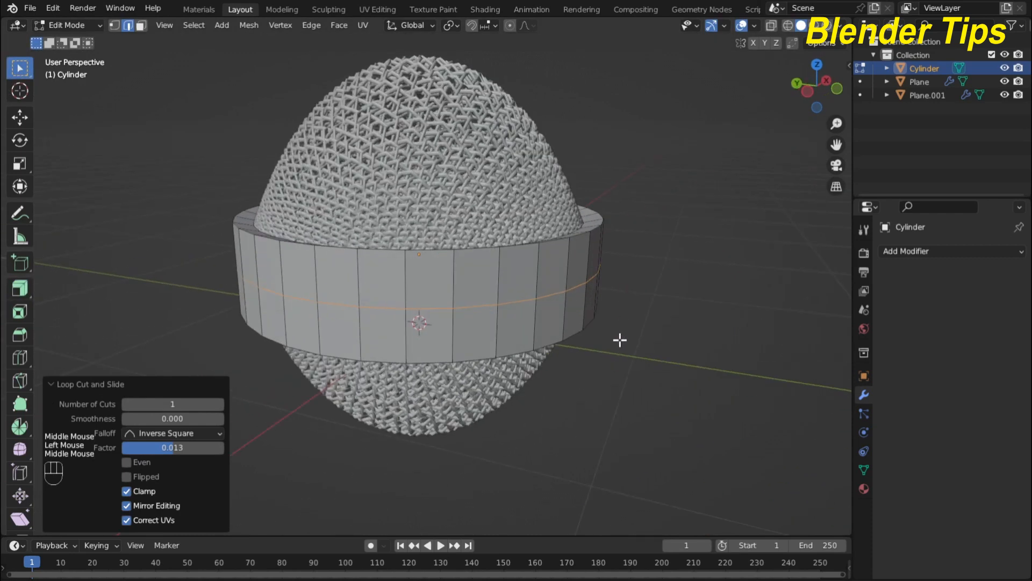
key("s")
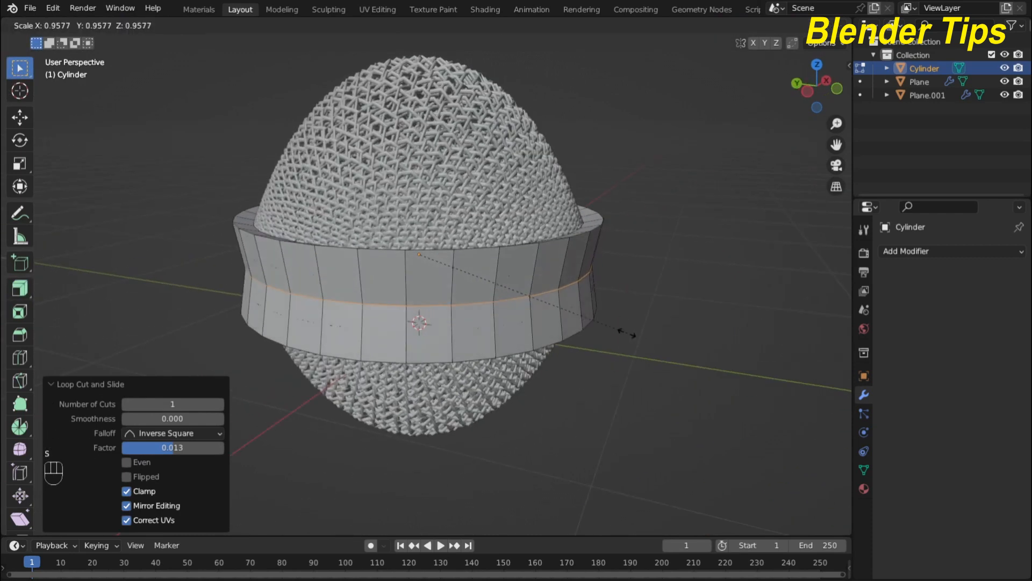
left_click(626, 333)
scroll(686, 283, "down", 2)
middle_click_drag(686, 283, 536, 303)
key("Tab")
scroll(537, 303, "up", 3)
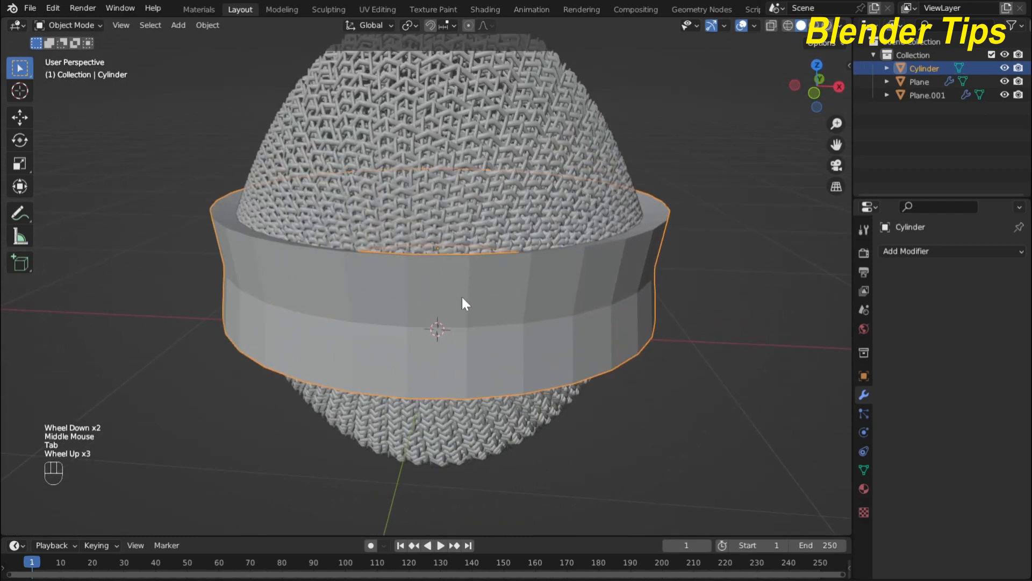
Shade the cylindrical band smooth
scroll(463, 298, "down", 1)
middle_click_drag(463, 298, 651, 283)
right_click(414, 279)
left_click(414, 280)
scroll(418, 282, "down", 1)
scroll(658, 271, "up", 2)
scroll(657, 268, "down", 2)
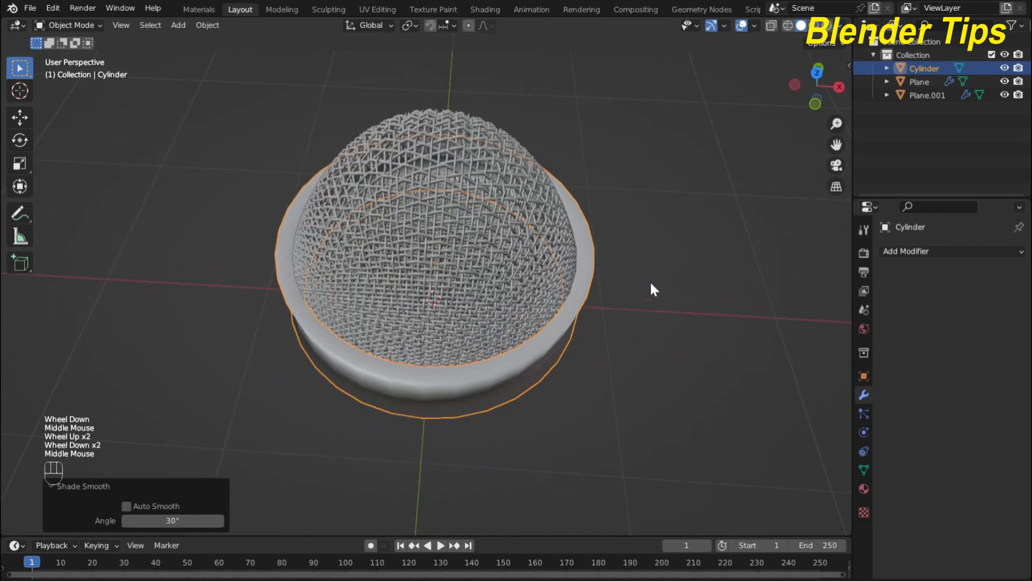
Add a Catmull-Clark Subdivision Surface modifier to the band
left_click(912, 257)
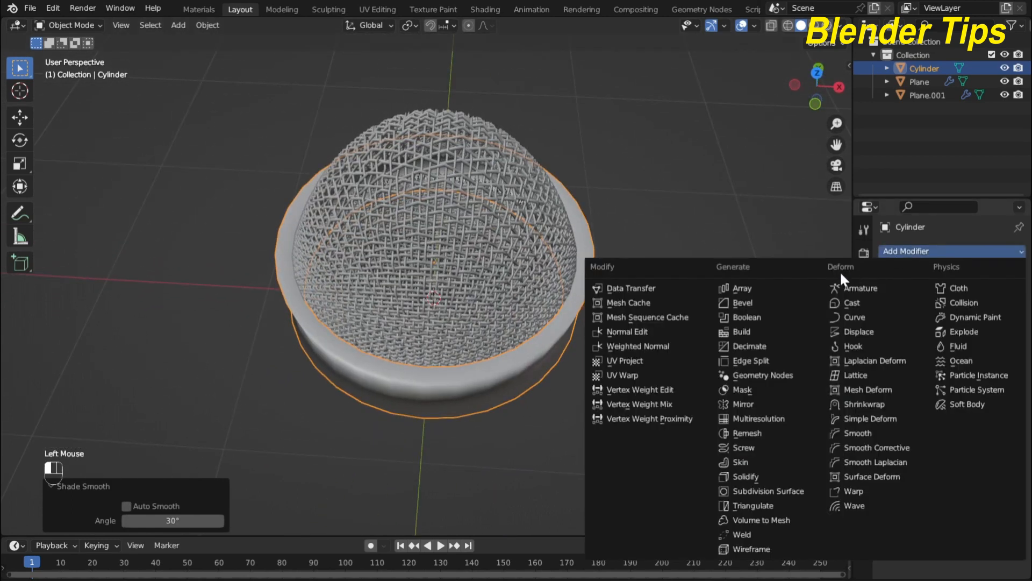
left_click(777, 490)
middle_click_drag(663, 378, 744, 235)
scroll(673, 249, "up", 2)
scroll(697, 220, "down", 1)
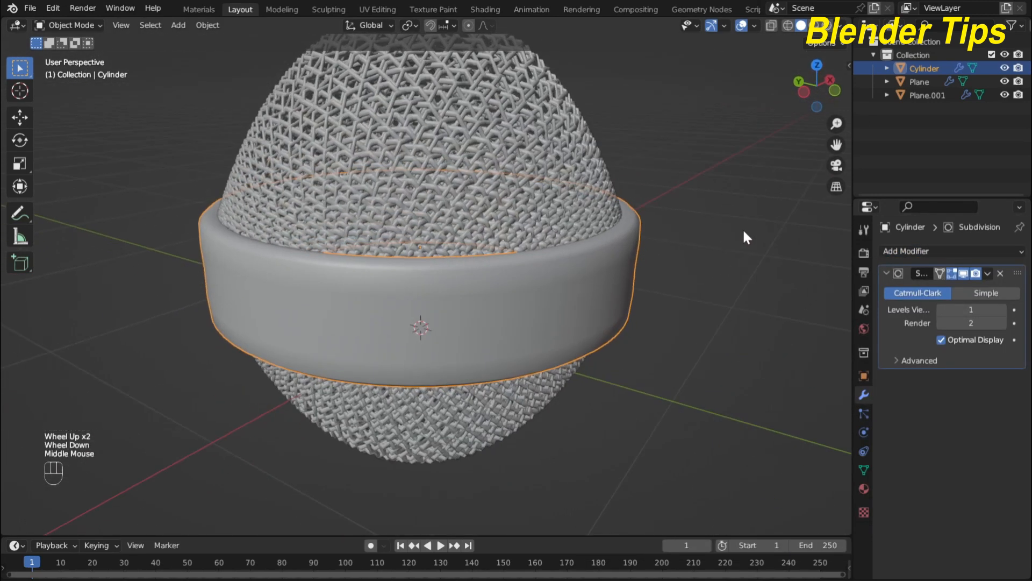
Raise the band's viewport subdivision level by one and apply the Subdivision Surface modifier
left_click(1002, 310)
scroll(654, 188, "down", 1)
middle_click_drag(654, 188, 634, 211)
left_click(989, 273)
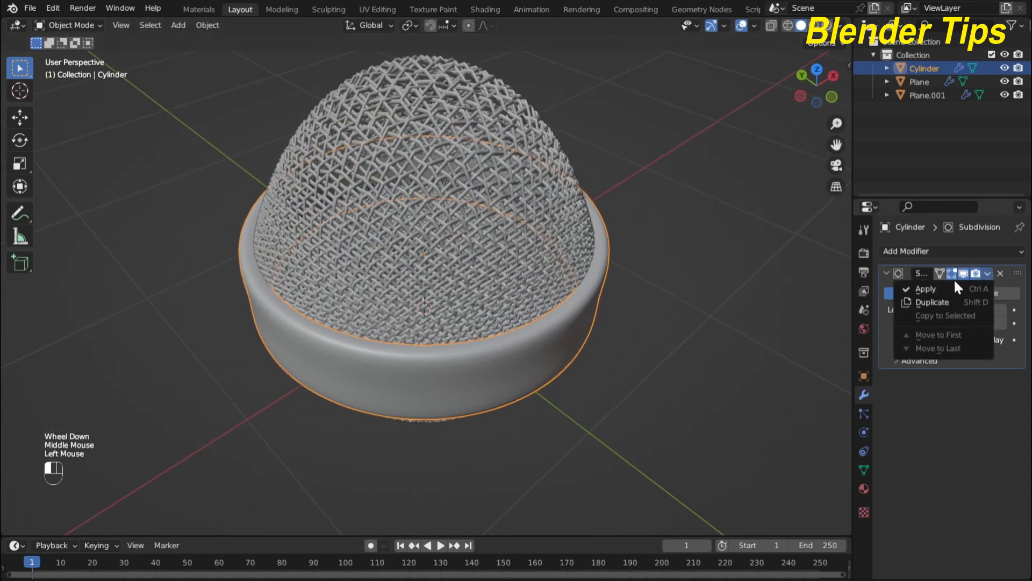
left_click(942, 282)
scroll(592, 301, "down", 2)
middle_click_drag(575, 301, 569, 266)
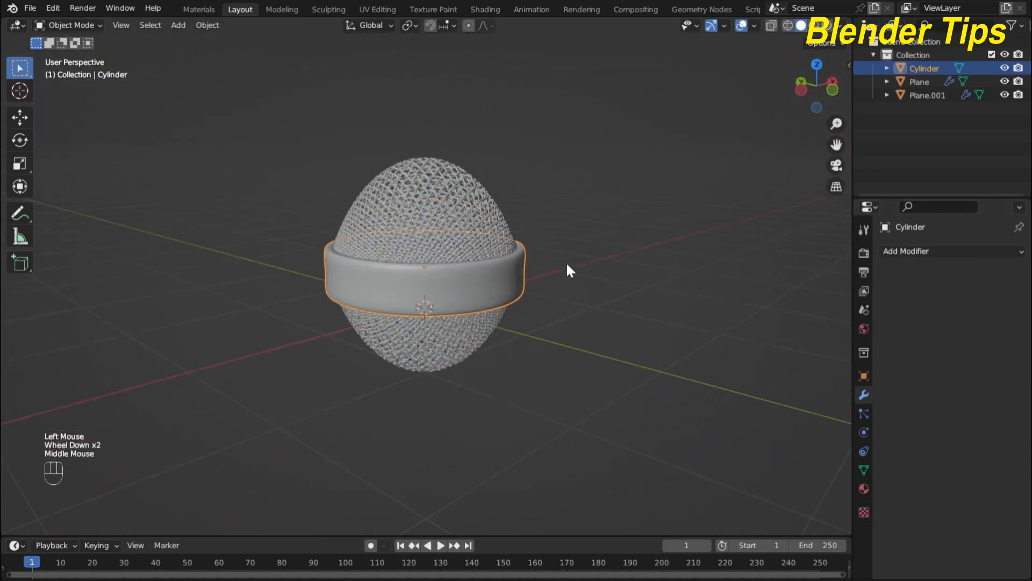
In front view, add a 32-sided mesh cylinder with a 1 m radius and 2 m depth at the origin
scroll(570, 266, "up", 3)
scroll(570, 266, "down", 3)
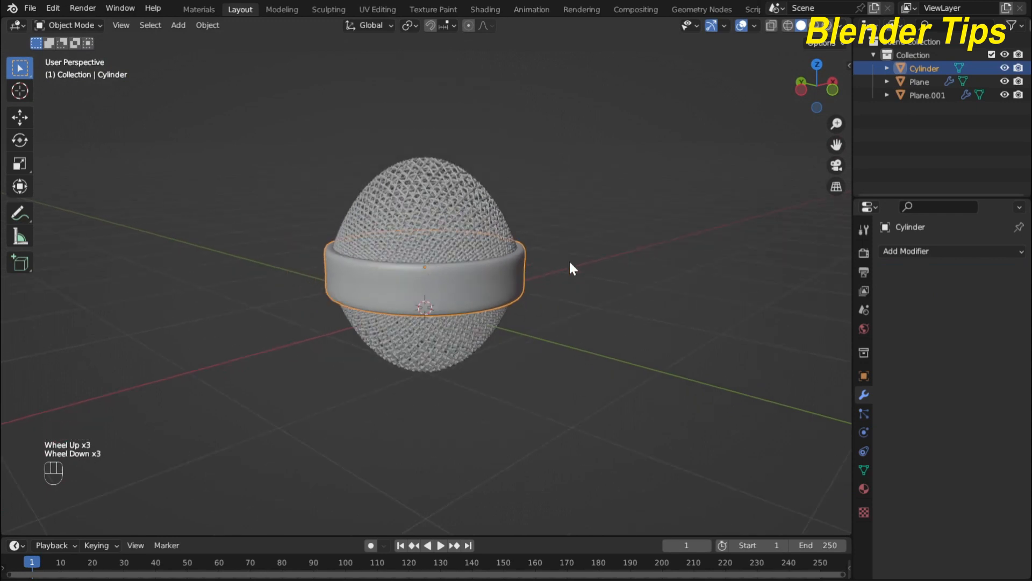
scroll(570, 264, "up", 1)
scroll(570, 263, "down", 1)
key("KP_1")
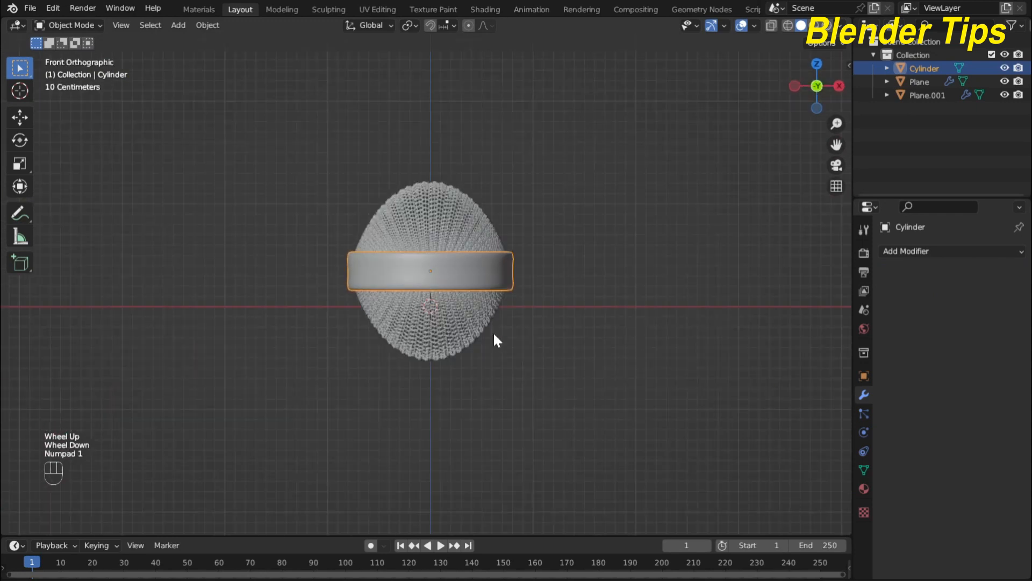
middle_click_drag(492, 331, 472, 247, "shift")
scroll(570, 195, "down", 1)
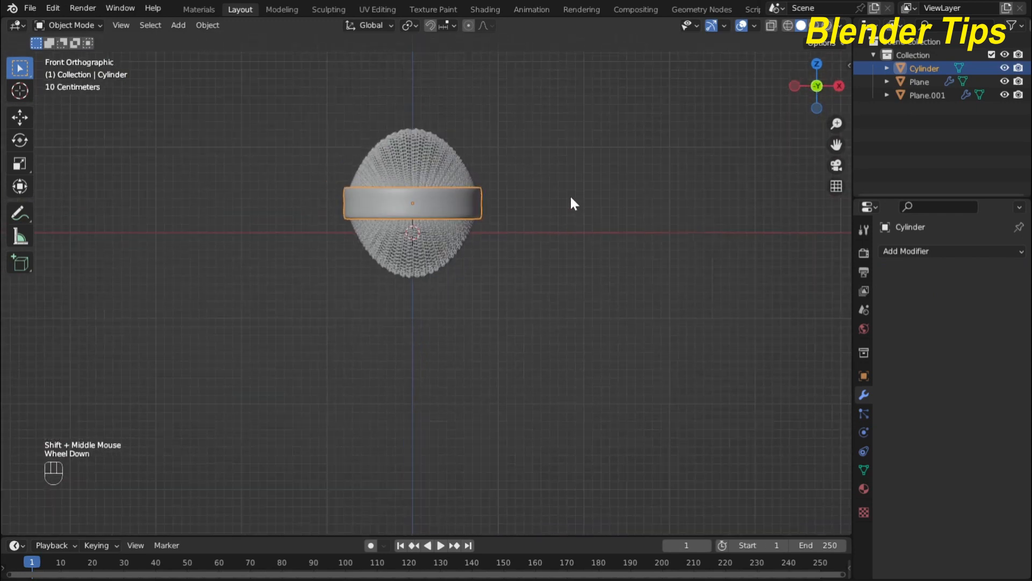
middle_click_drag(571, 200, 537, 176, "shift")
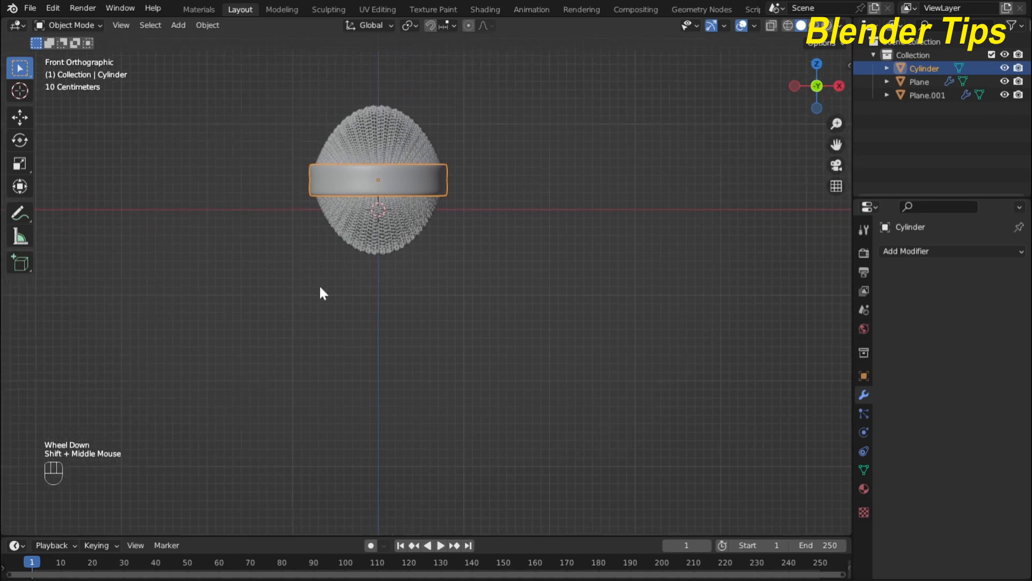
key("shift+a")
mouse_move(234, 99)
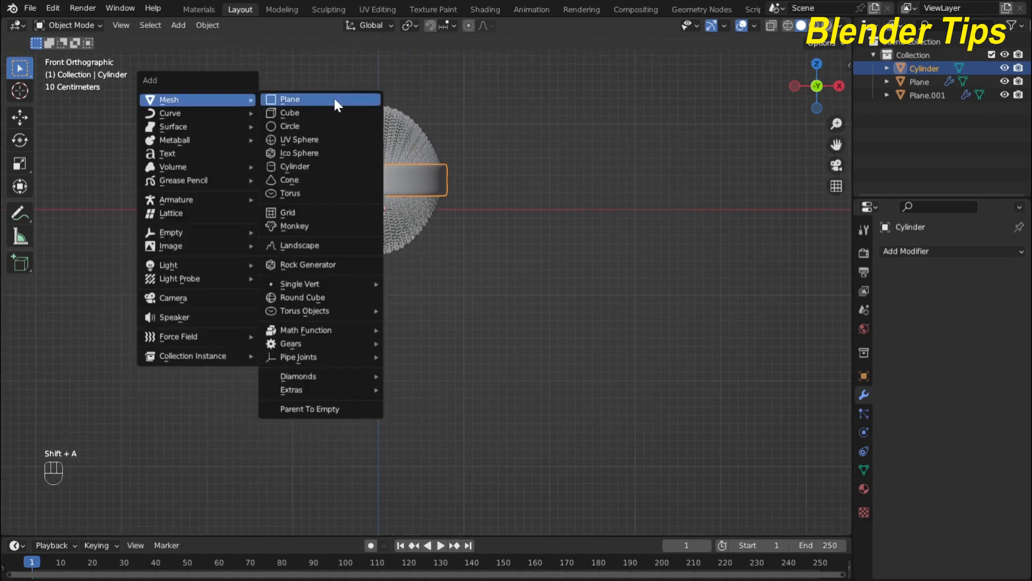
left_click(332, 168)
scroll(463, 207, "down", 1)
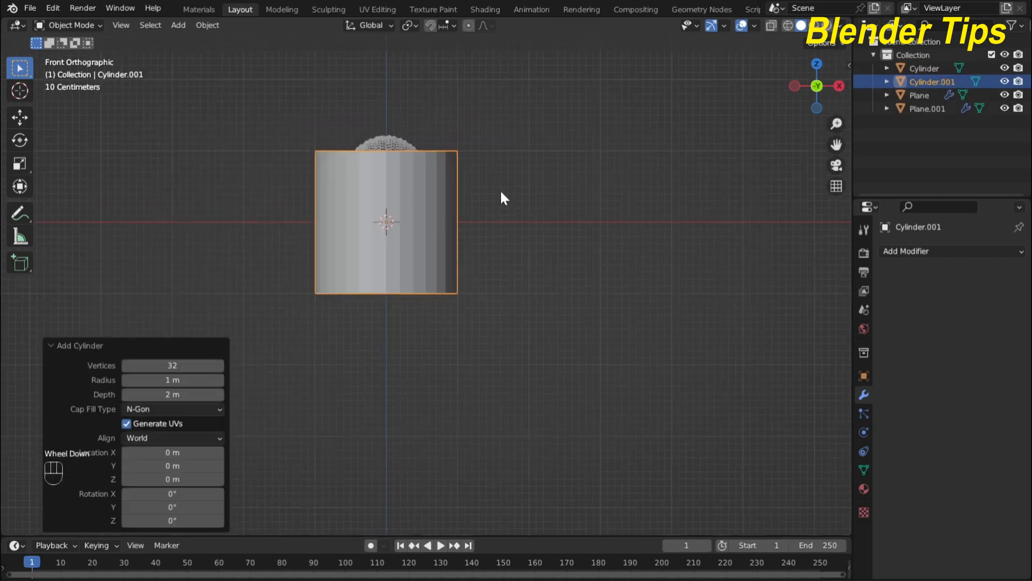
Show the scene in wireframe and stretch the new cylinder along Z to about 3.219 for the handle
left_click(787, 25)
scroll(511, 234, "up", 3)
middle_click_drag(511, 234, 583, 304, "shift")
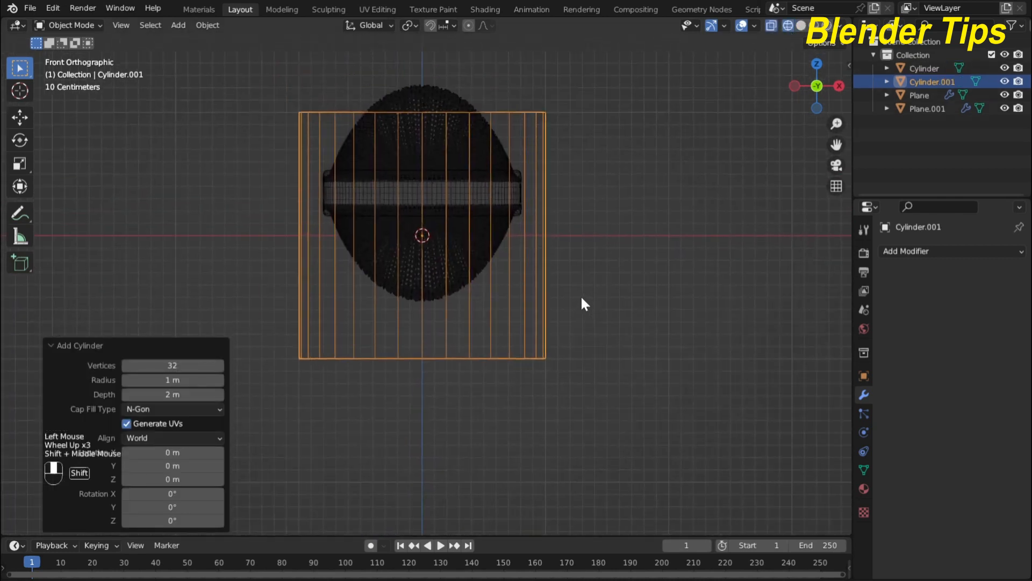
scroll(584, 304, "down", 2)
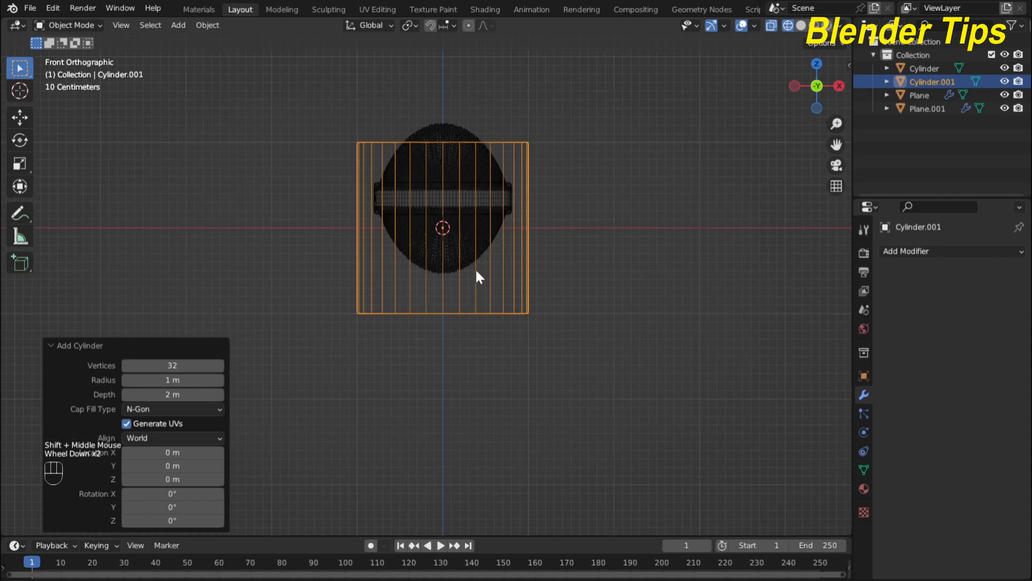
key("s")
key("z")
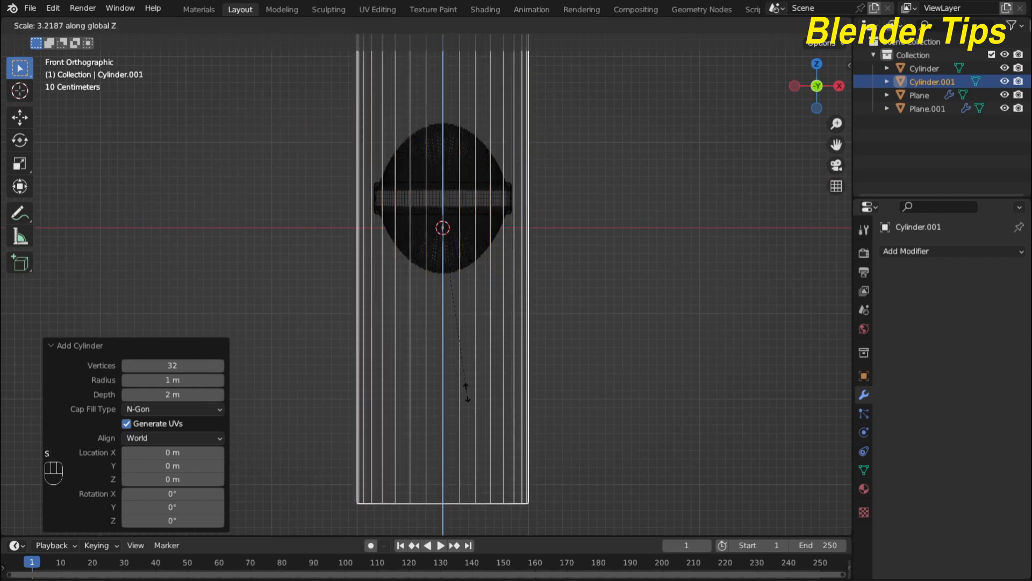
left_click(466, 392)
scroll(489, 333, "down", 3)
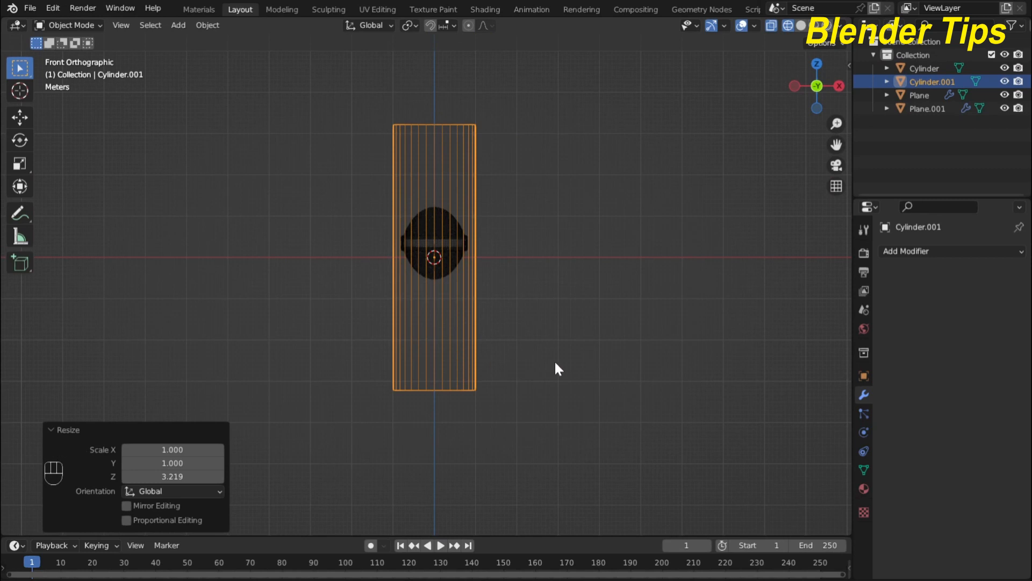
Move the handle cylinder about 3.33 m down along Z so its upper end overlaps the lower dome
key("g")
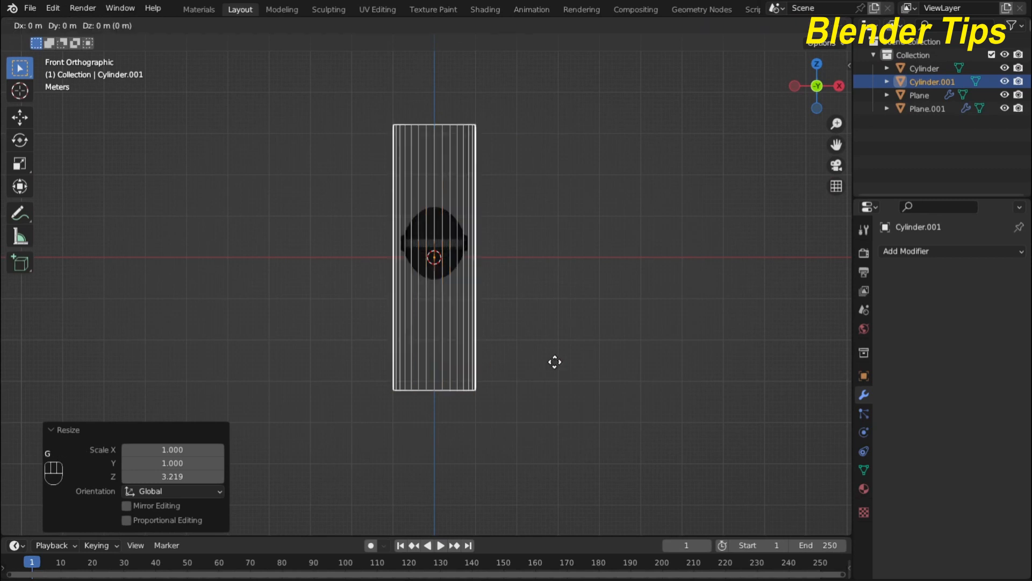
key("z")
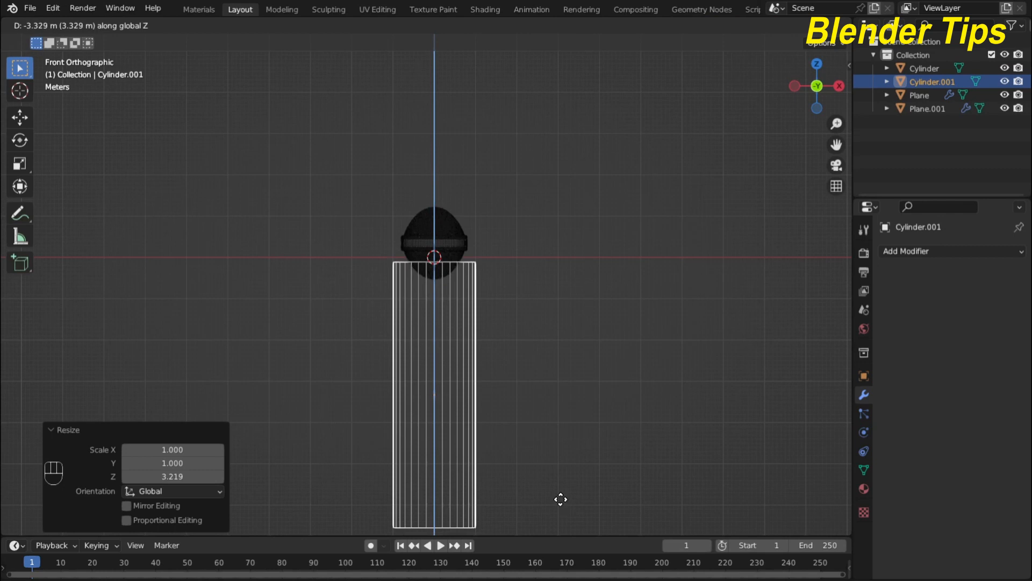
left_click(562, 500)
scroll(546, 399, "up", 4)
scroll(580, 399, "down", 1)
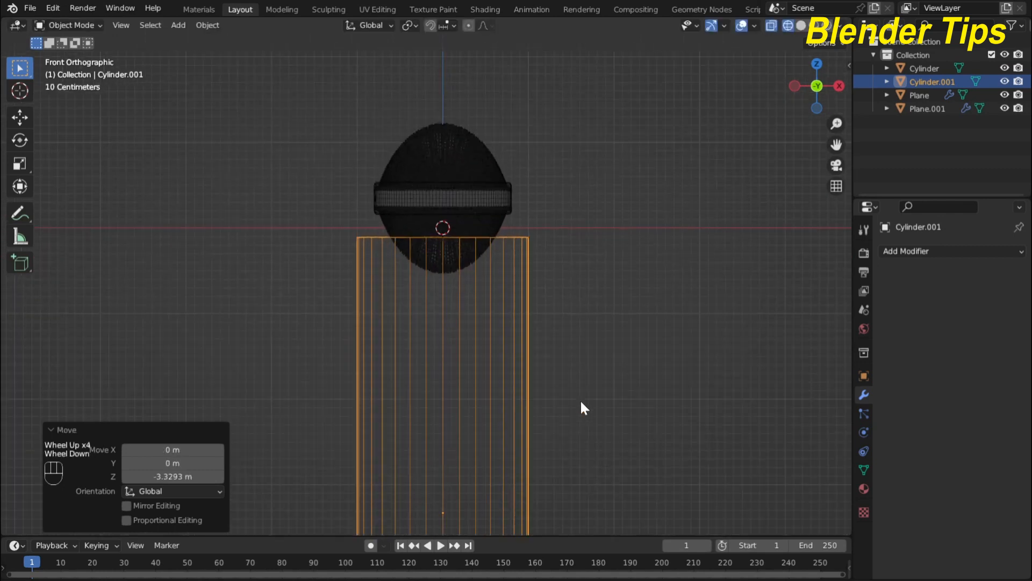
Scale the handle cylinder uniformly to about 0.841 and move it up along Z by about 0.508 m
key("s")
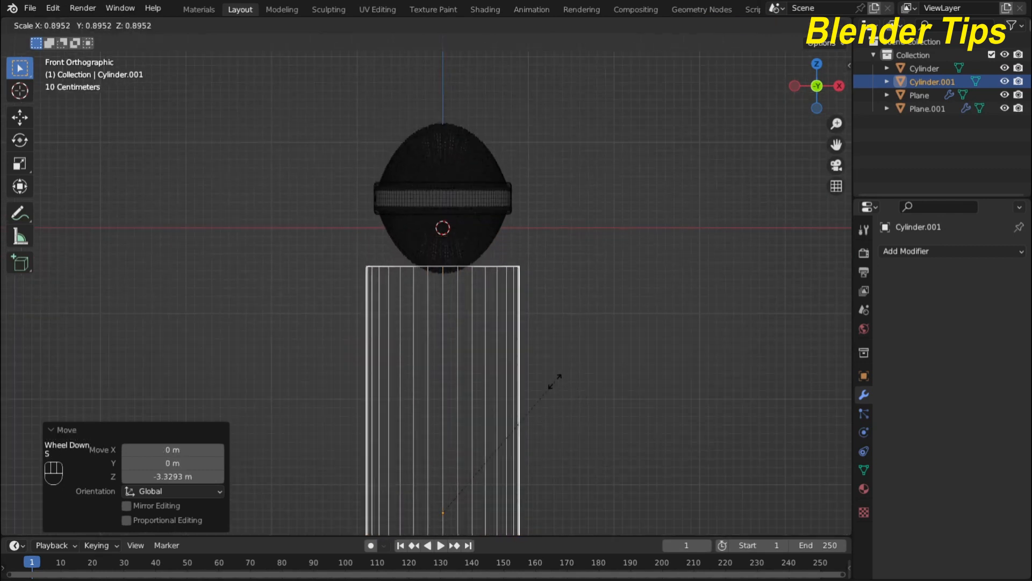
left_click(532, 375)
key("g")
key("z")
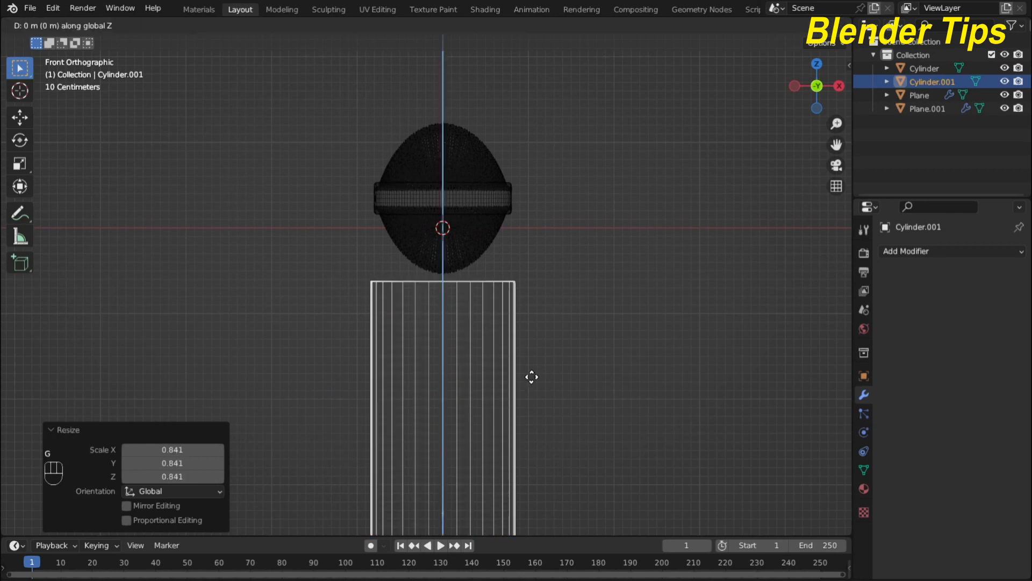
left_click(534, 331)
Scale the handle cylinder uniformly to about 0.785 and raise it about 0.615 m along Z into the lower dome
key("s")
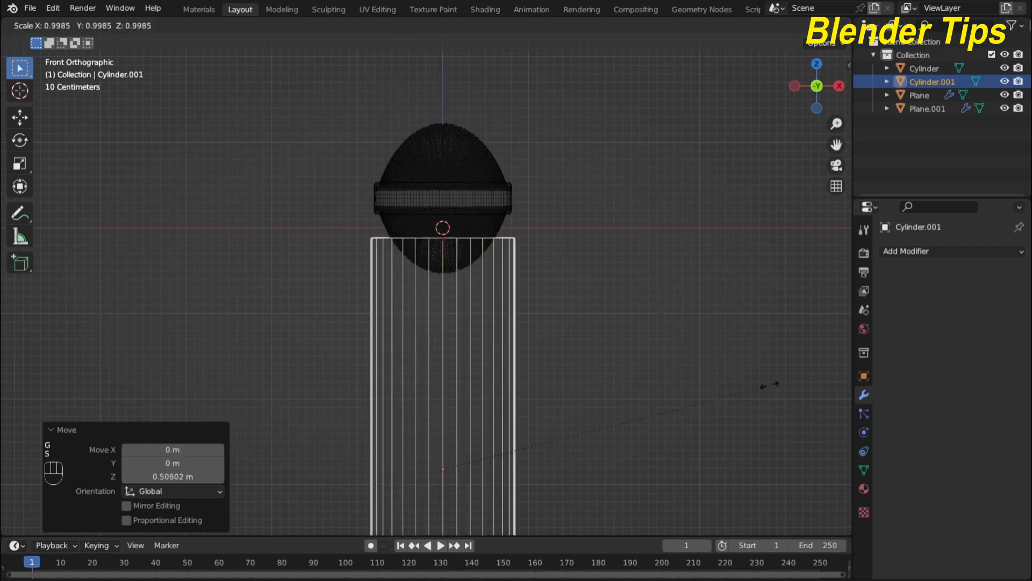
left_click(692, 380)
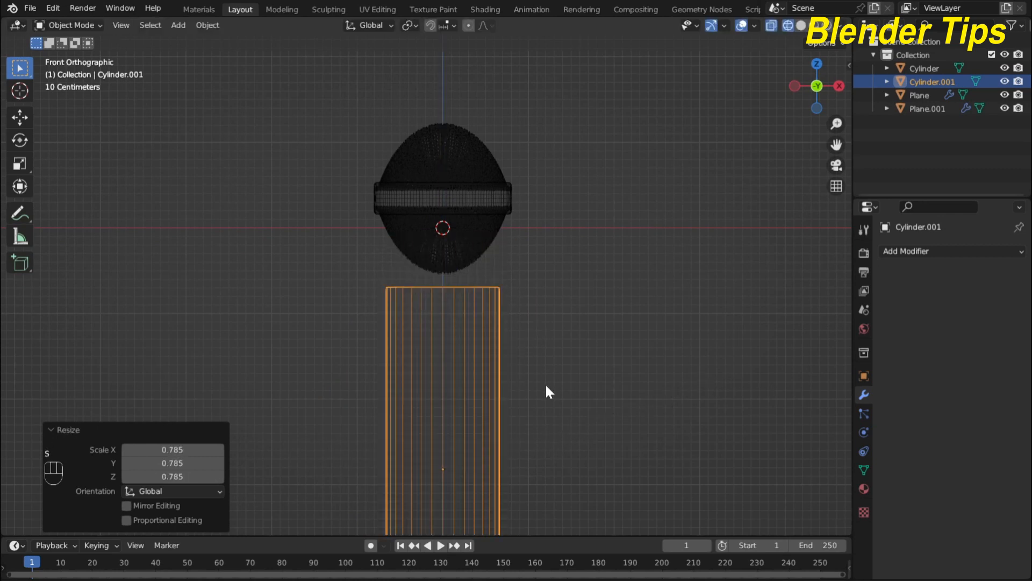
key("g")
key("z")
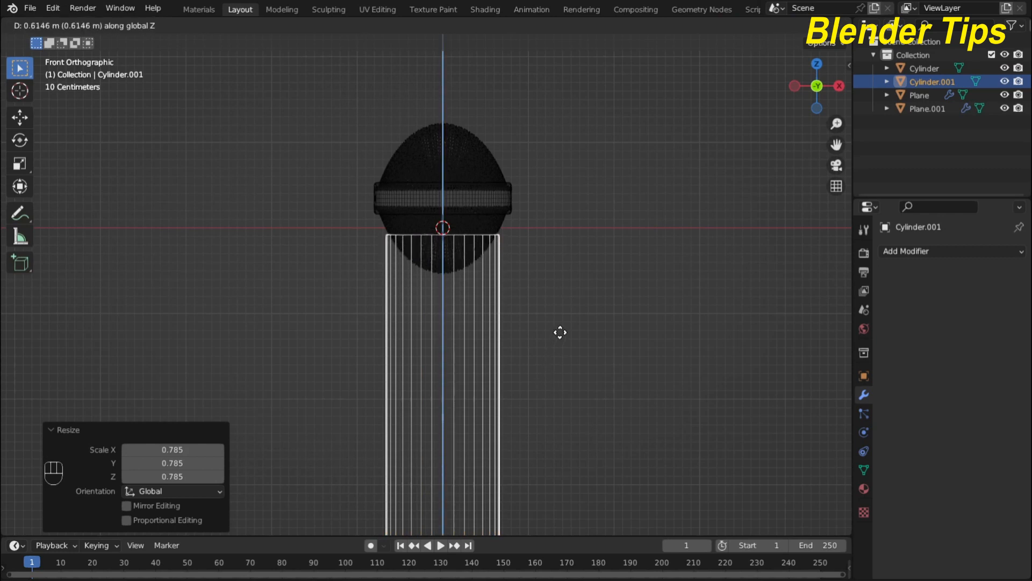
left_click(560, 332)
scroll(561, 330, "down", 2)
middle_click_drag(560, 330, 587, 248)
scroll(587, 247, "down", 2)
key("KP_1")
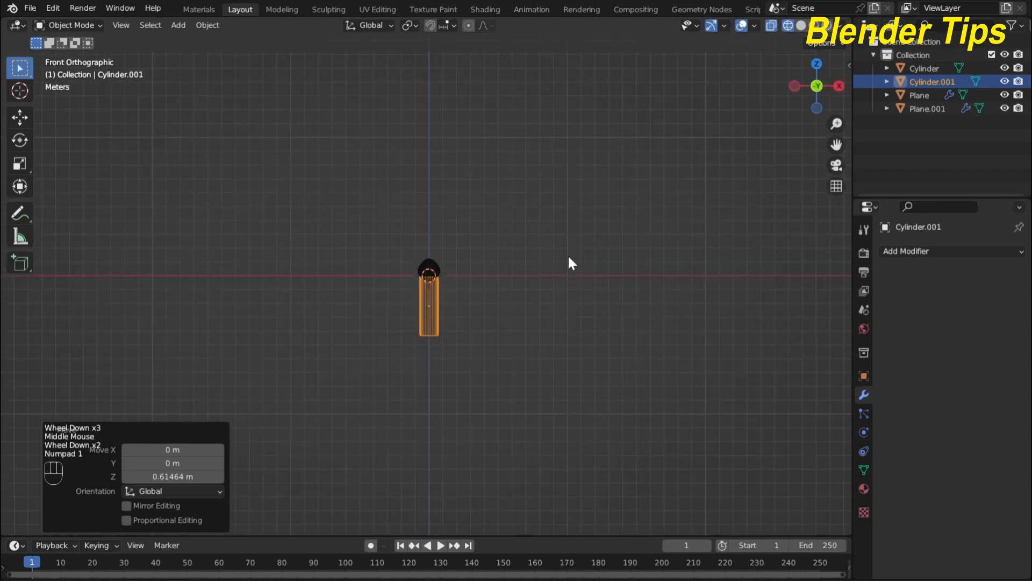
scroll(560, 252, "up", 6)
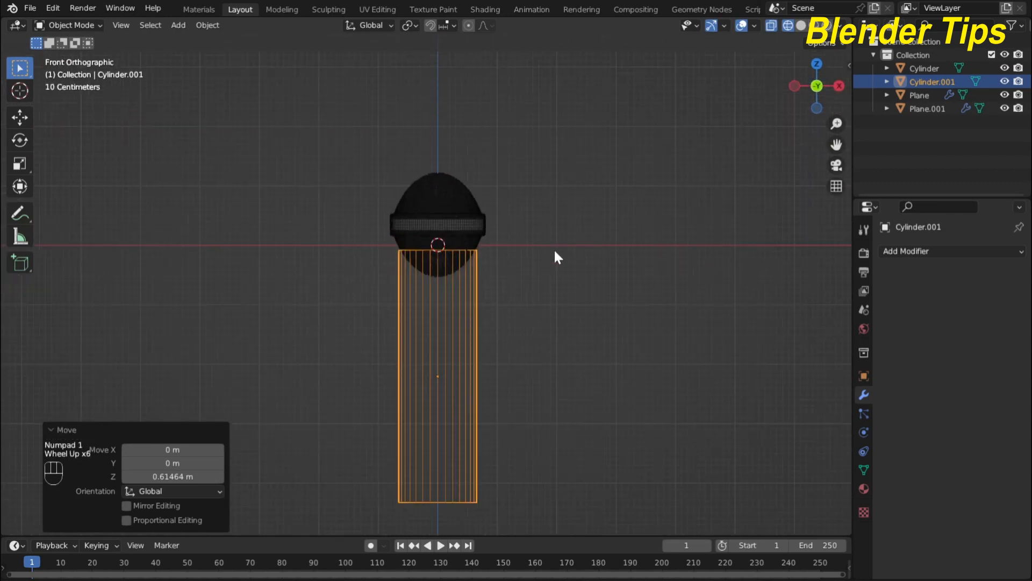
Enter Edit Mode on the handle cylinder, switch to face selection and return to solid shading
key("Tab")
middle_click_drag(611, 117, 353, 70)
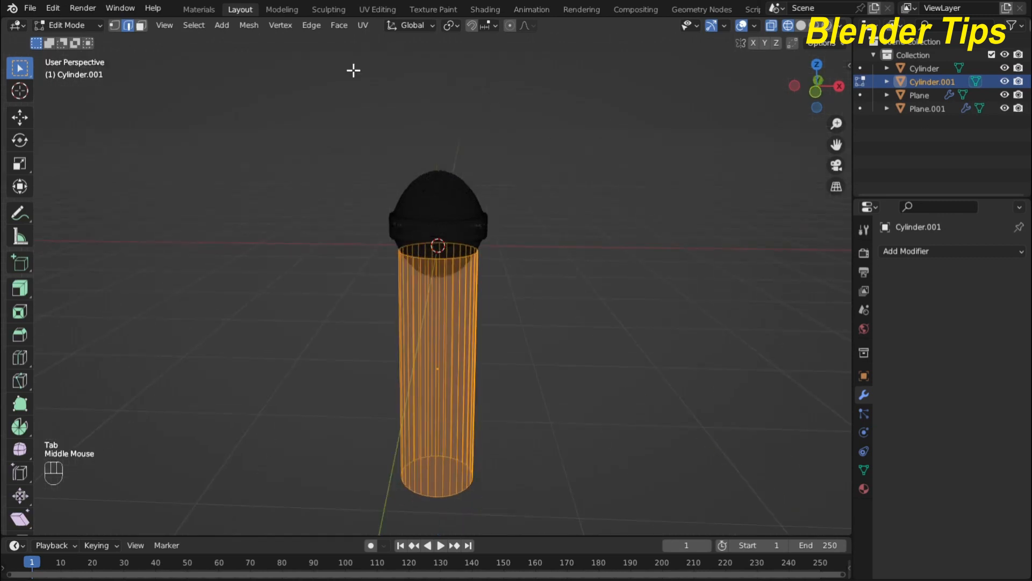
left_click(141, 25)
left_click(141, 26)
middle_click_drag(502, 281, 473, 290)
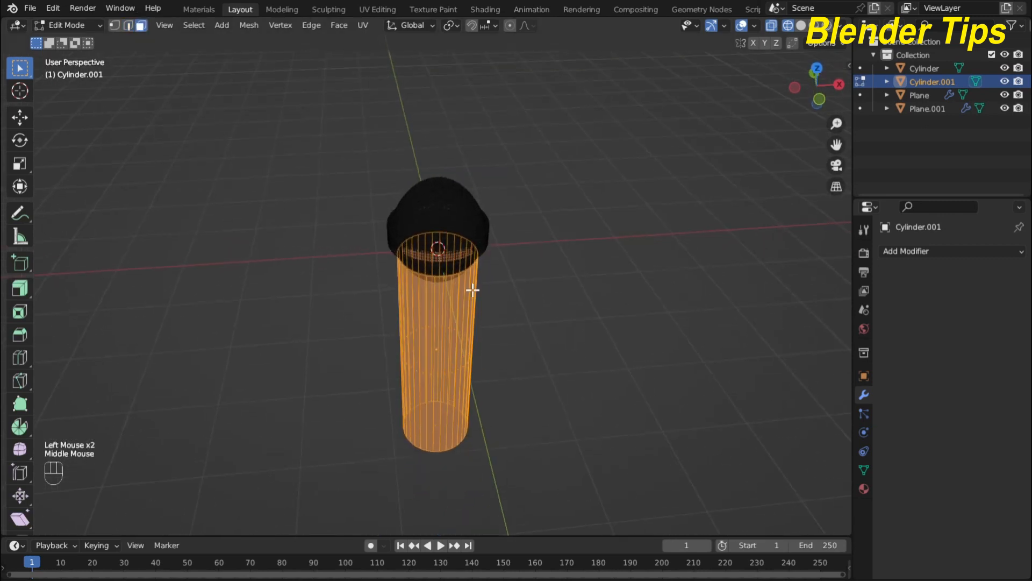
scroll(472, 290, "up", 2)
left_click(771, 25)
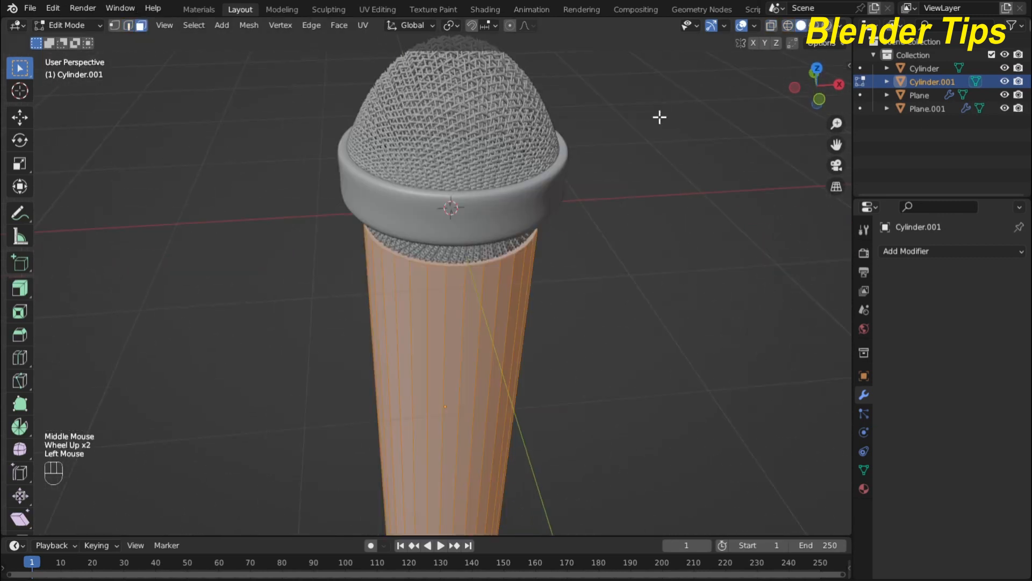
Select the handle cylinder's top cap face and delete it
left_click(469, 252)
scroll(539, 375, "down", 1)
middle_click_drag(539, 376, 511, 364)
scroll(512, 364, "up", 2)
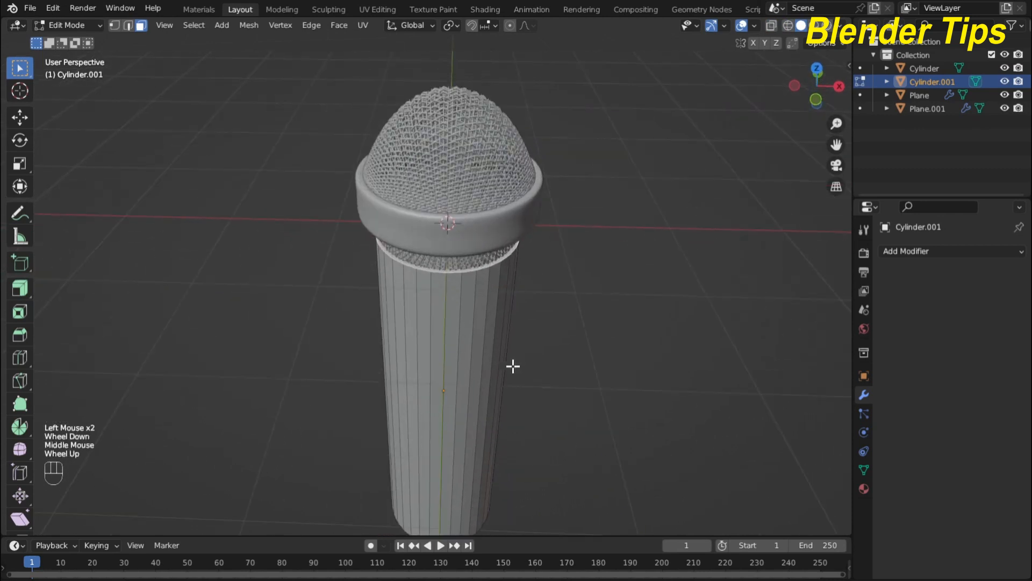
key("Delete")
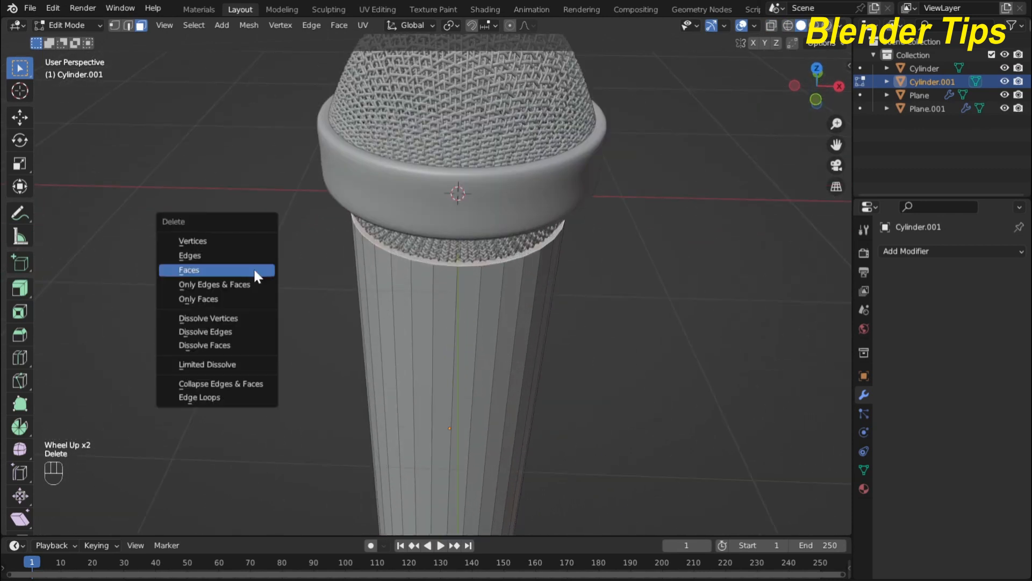
left_click(258, 271)
scroll(313, 189, "up", 3)
Switch to edge selection and select the open upper edge loop of the handle cylinder
left_click(127, 26)
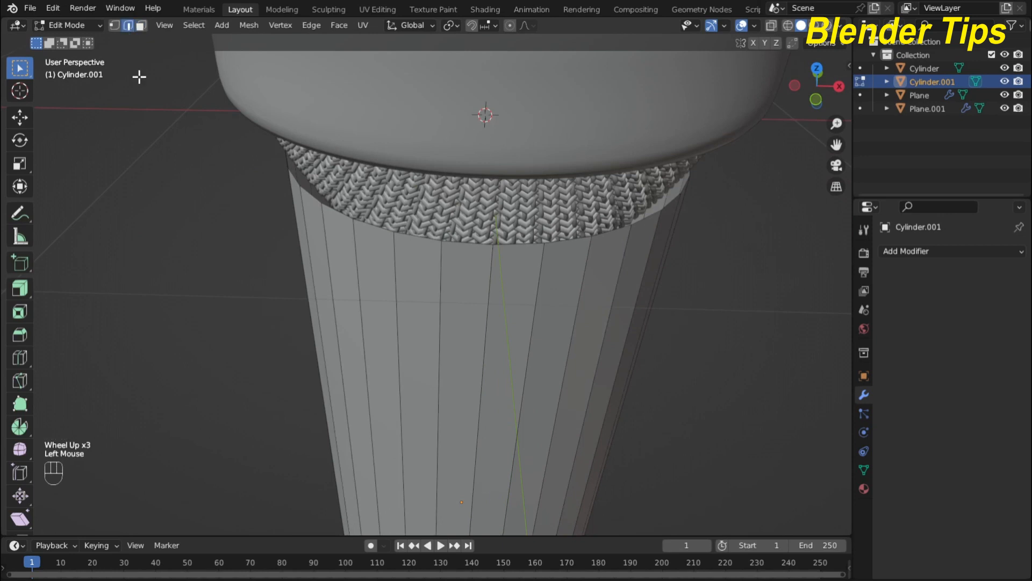
middle_click_drag(396, 240, 445, 232)
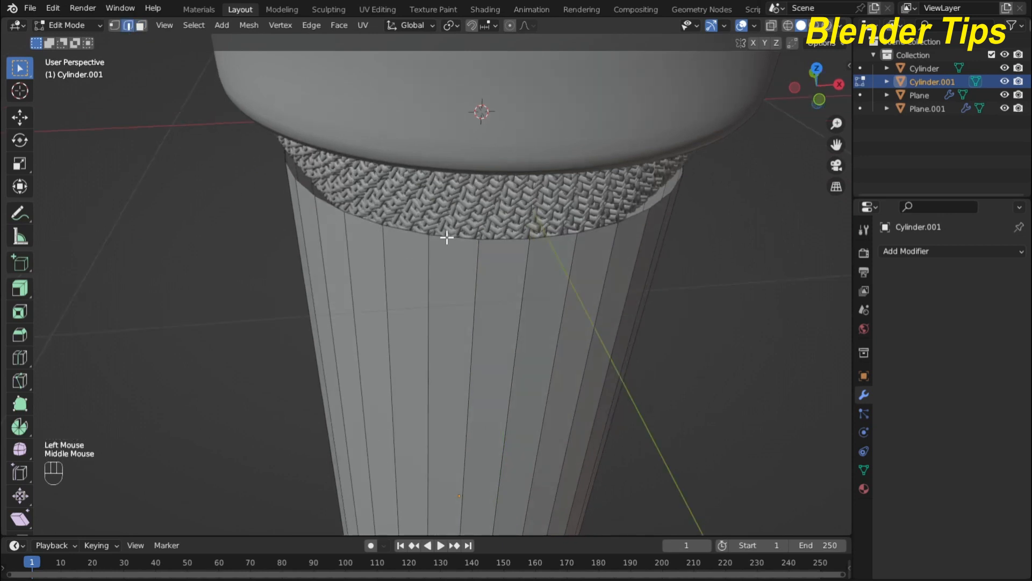
left_click(447, 237)
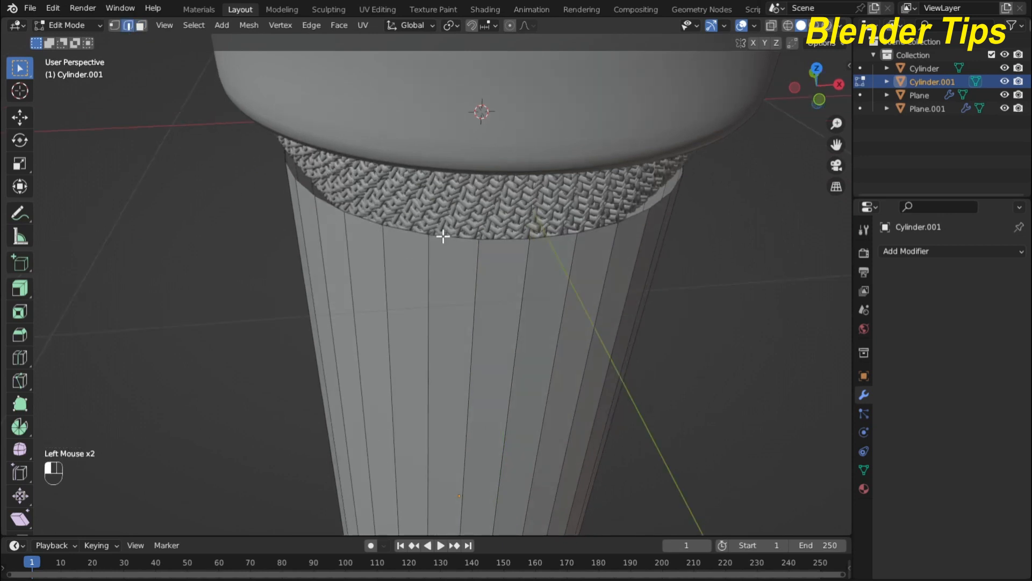
left_click(493, 234, "alt")
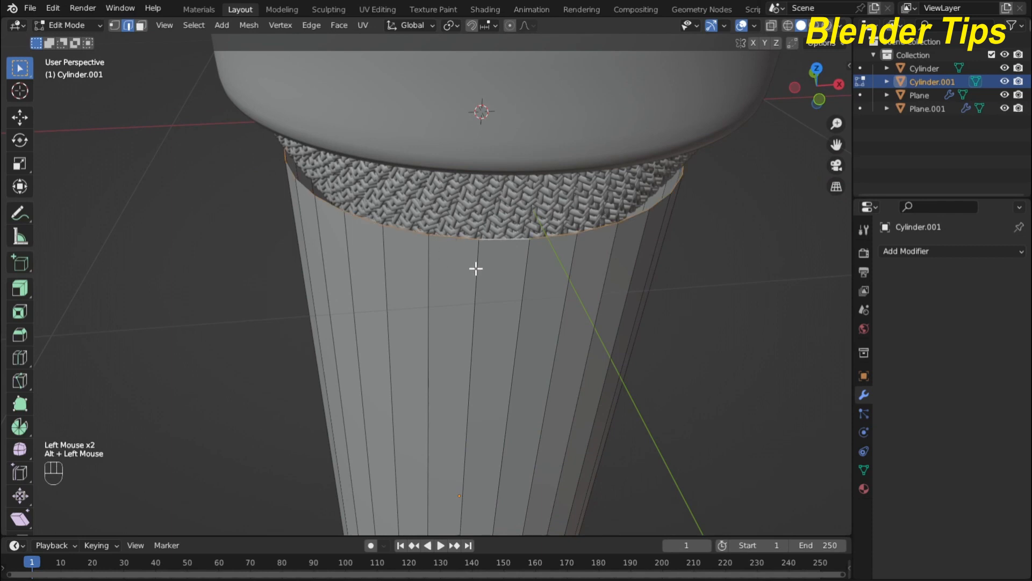
middle_click_drag(475, 268, 639, 258)
key("ctrl+z")
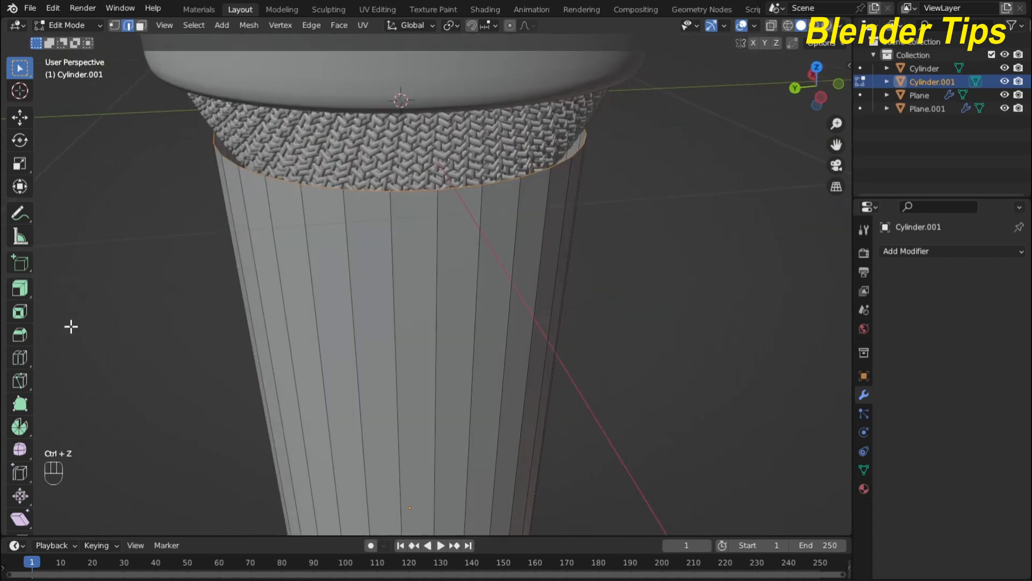
Extrude the handle's open upper edge loop along its normals by about 0.0354 m
left_click(20, 291)
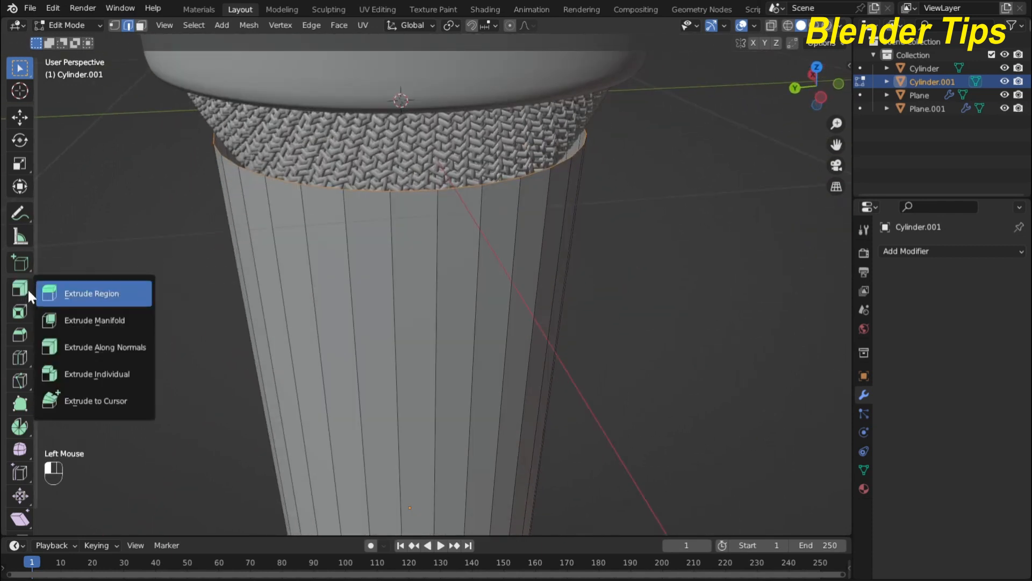
left_click(129, 344)
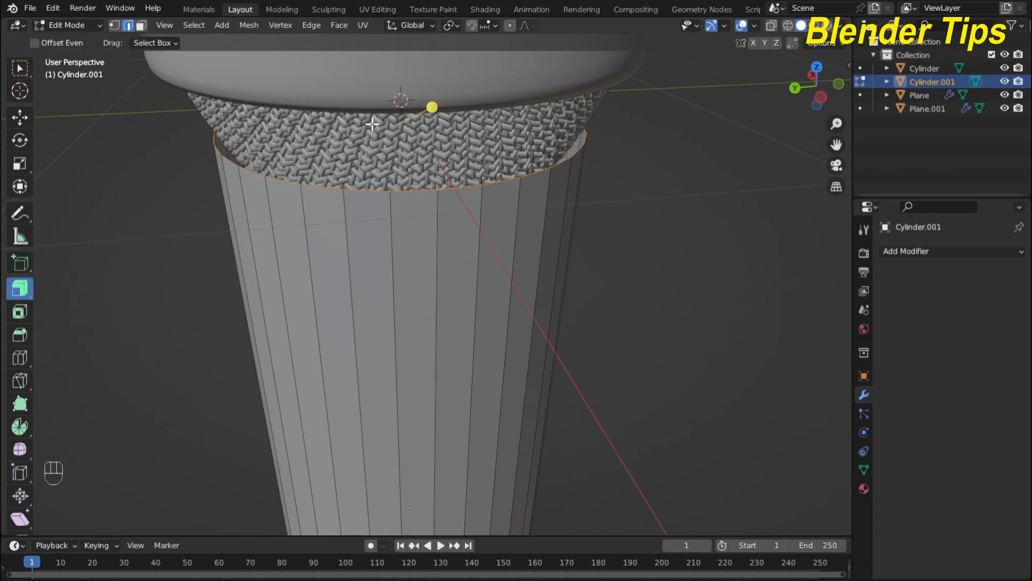
left_click_drag(430, 110, 441, 105)
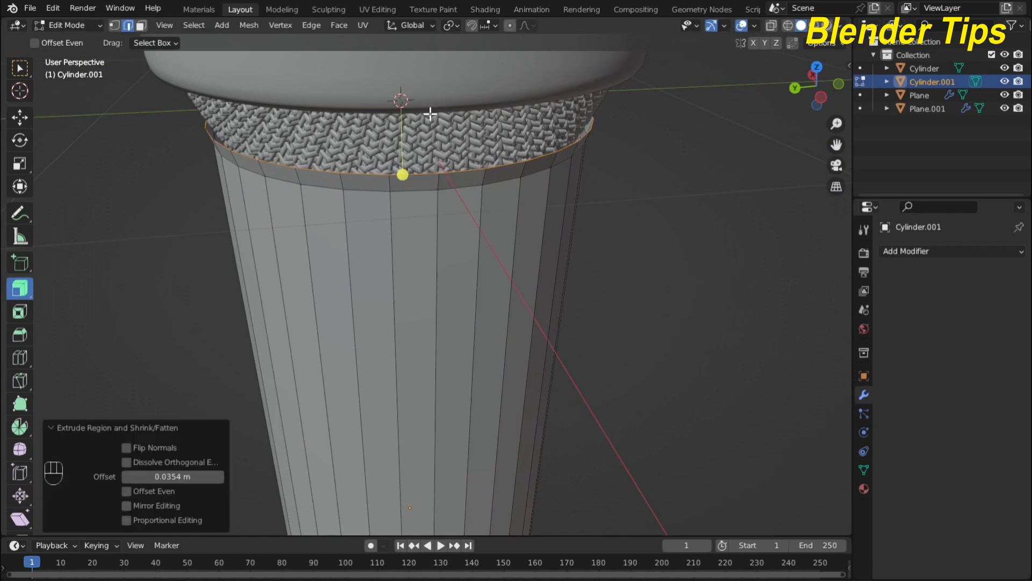
Scale the extruded upper rim of the handle uniformly to about 0.967
left_click(19, 68)
middle_click_drag(468, 212, 597, 320)
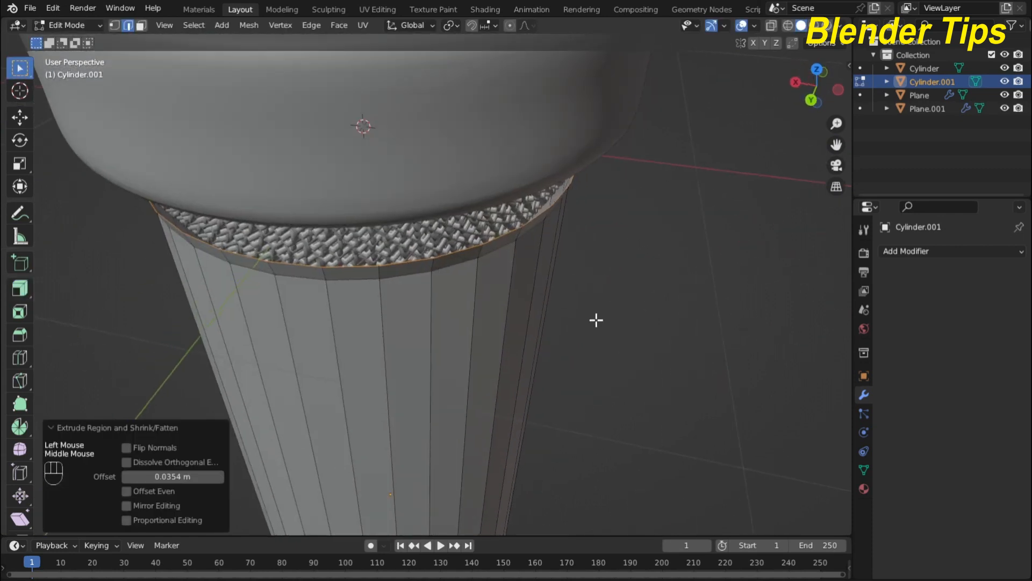
key("s")
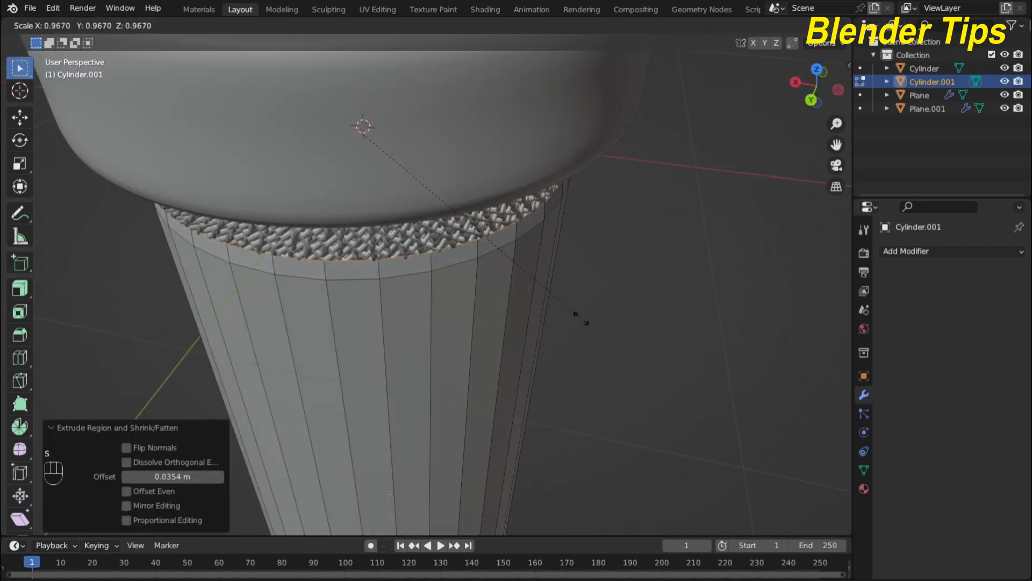
left_click(581, 318)
scroll(615, 308, "down", 2)
middle_click_drag(615, 308, 498, 231)
scroll(497, 232, "down", 3)
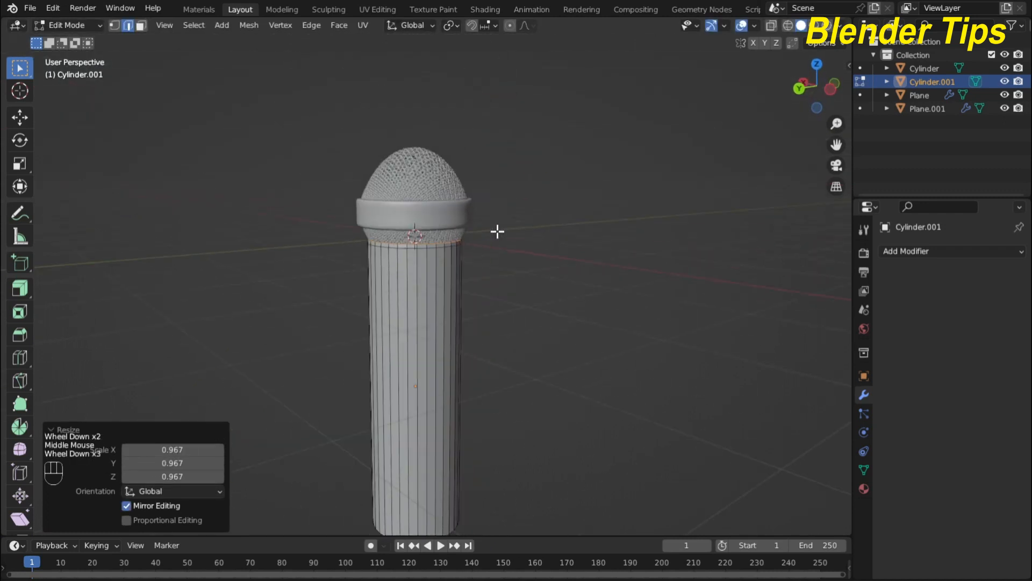
In wireframe front view, select the handle's bottom vertices and scale them to about 0.441 to taper the handle
left_click(787, 23)
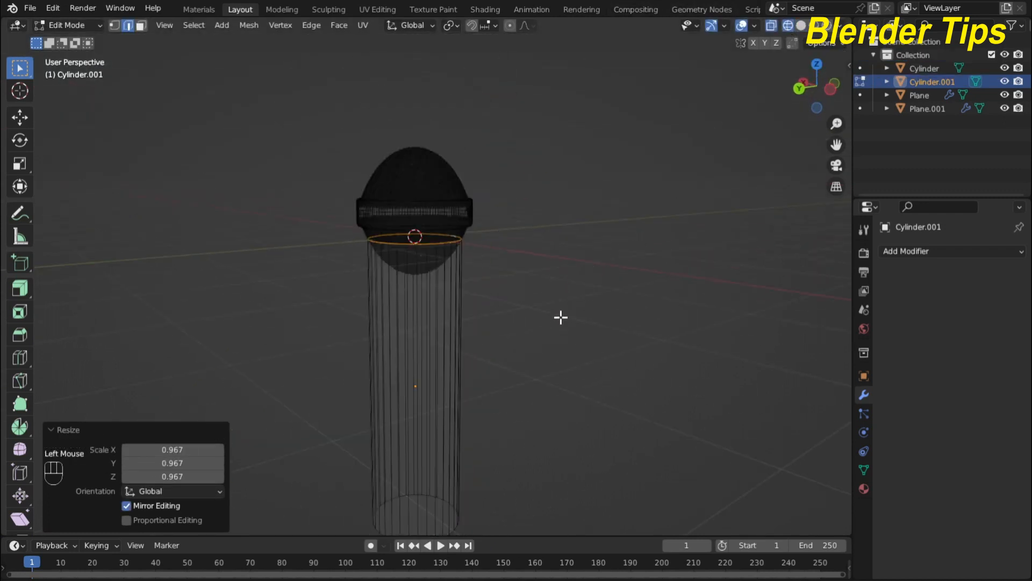
key("KP_5")
key("KP_1")
middle_click_drag(558, 328, 550, 162, "shift")
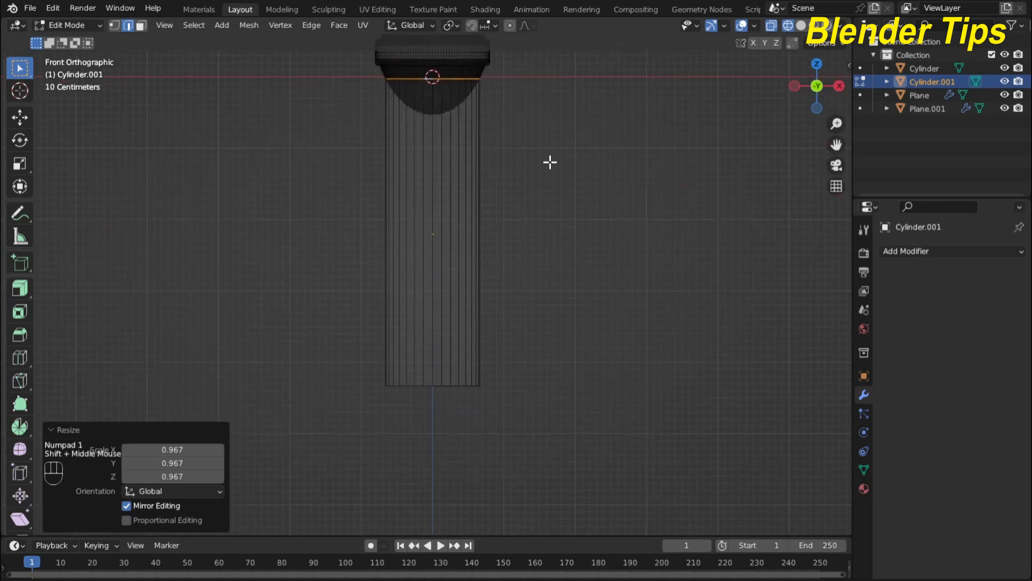
scroll(539, 228, "up", 2)
middle_click_drag(540, 228, 533, 182, "shift")
left_click_drag(221, 289, 605, 434)
left_click(113, 25)
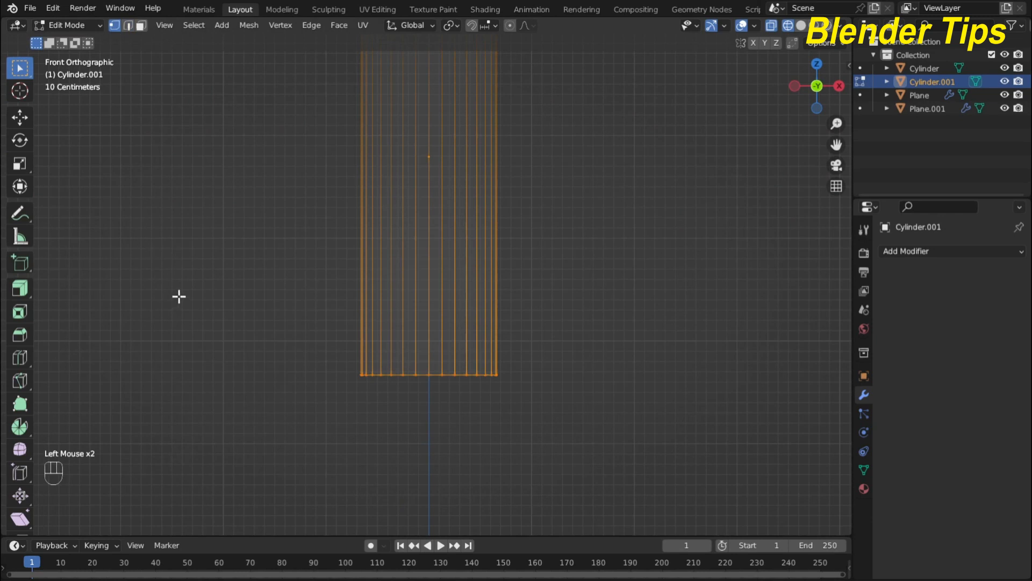
left_click_drag(210, 303, 626, 430)
key("s")
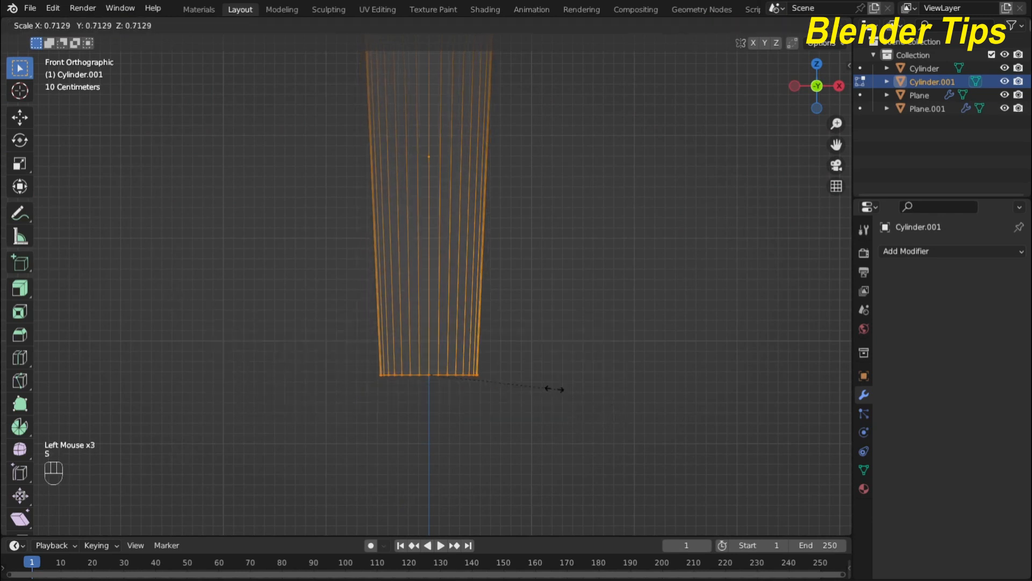
scroll(508, 381, "down", 2)
left_click(522, 210)
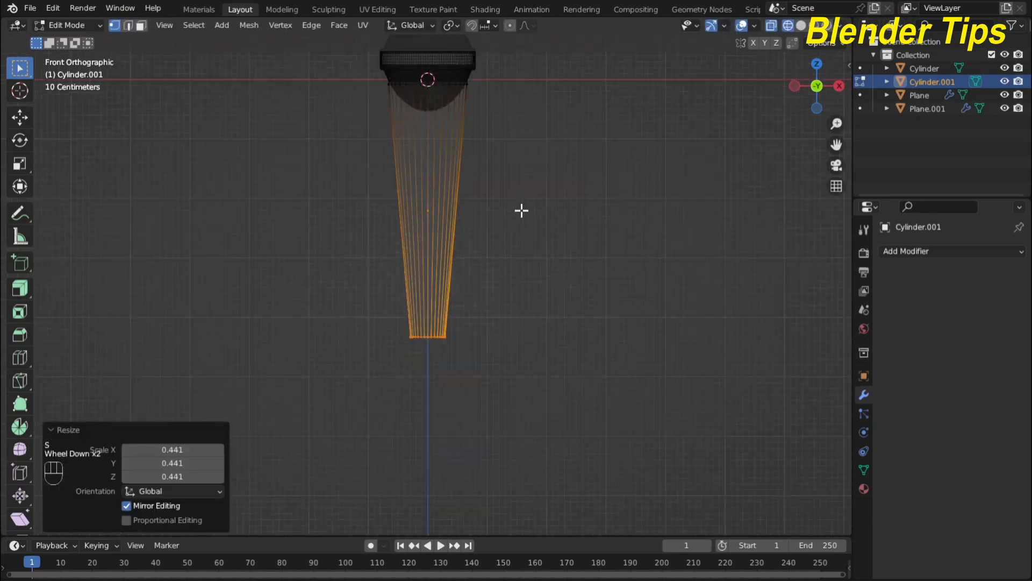
Add two closely spaced loop cuts around the handle's upper part, slid to factors of about -0.614 and -0.940
middle_click_drag(523, 210, 505, 253, "shift")
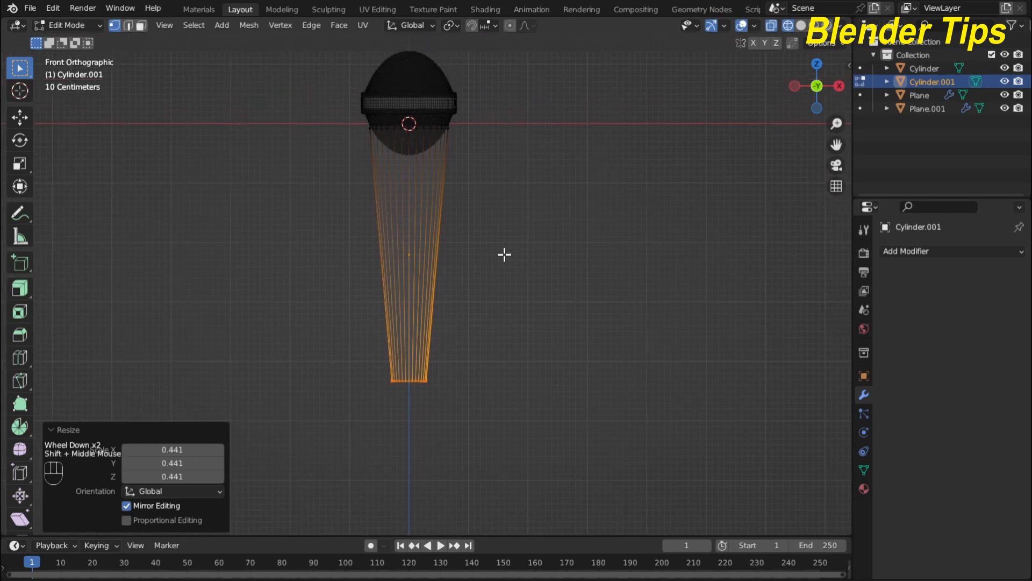
scroll(505, 253, "up", 2)
scroll(498, 253, "down", 2)
key("ctrl")
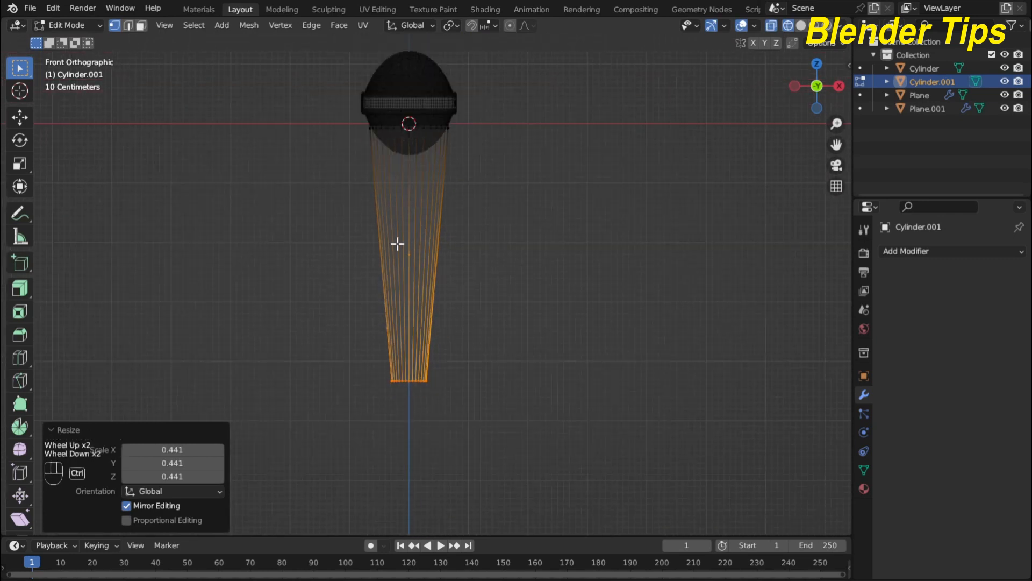
key("ctrl+r")
left_click(397, 243)
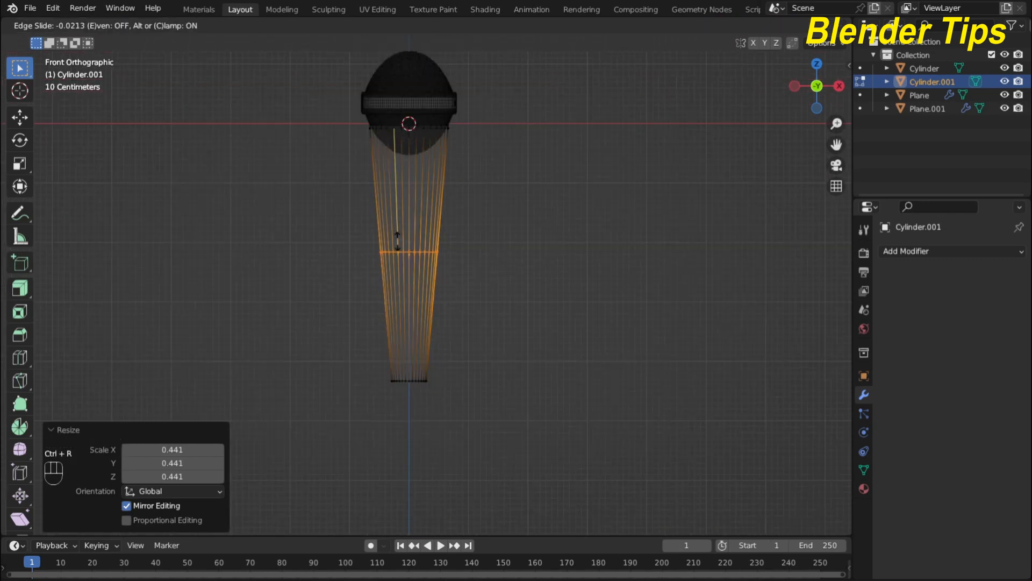
left_click(408, 166)
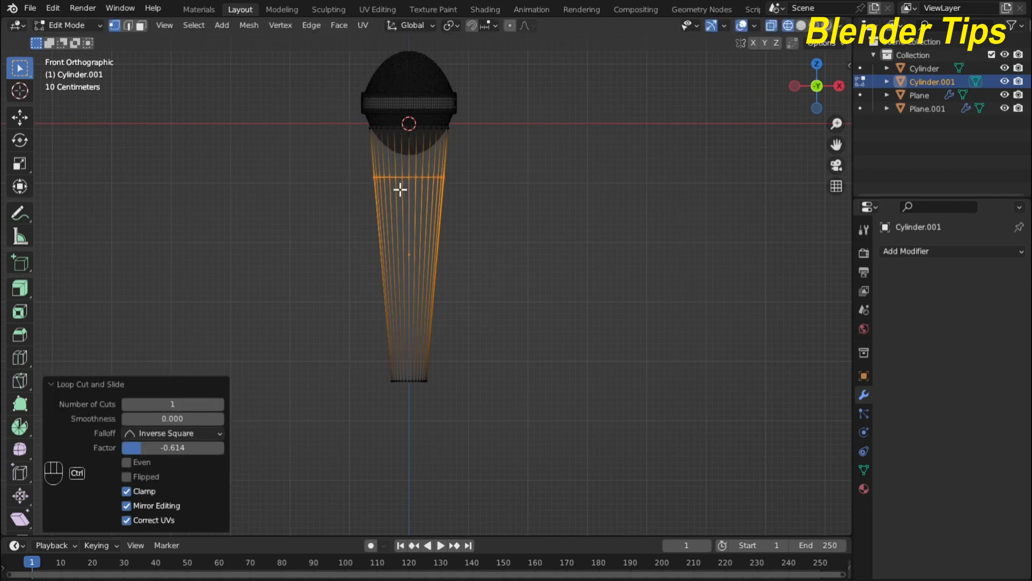
left_click(400, 189)
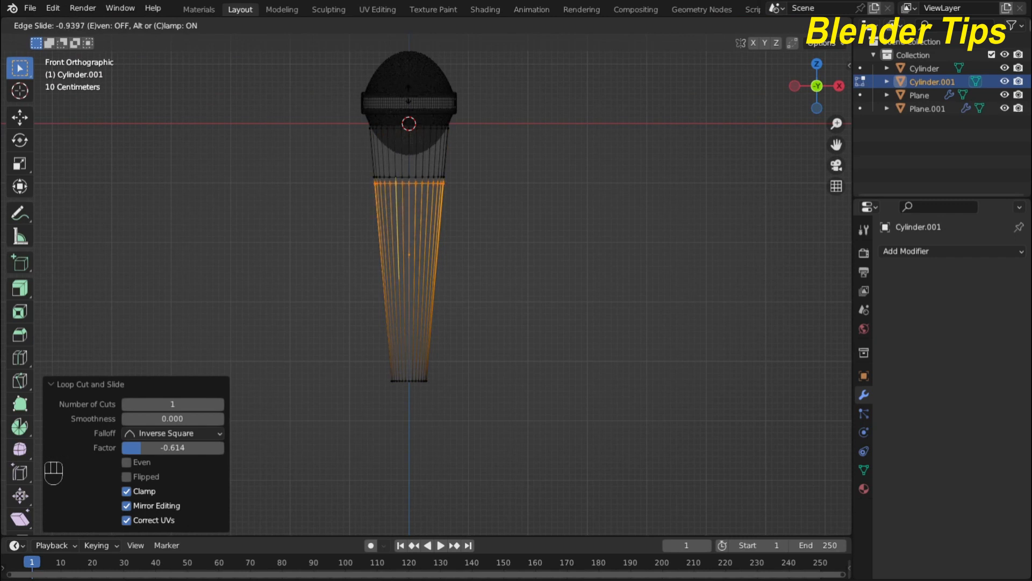
left_click(408, 94)
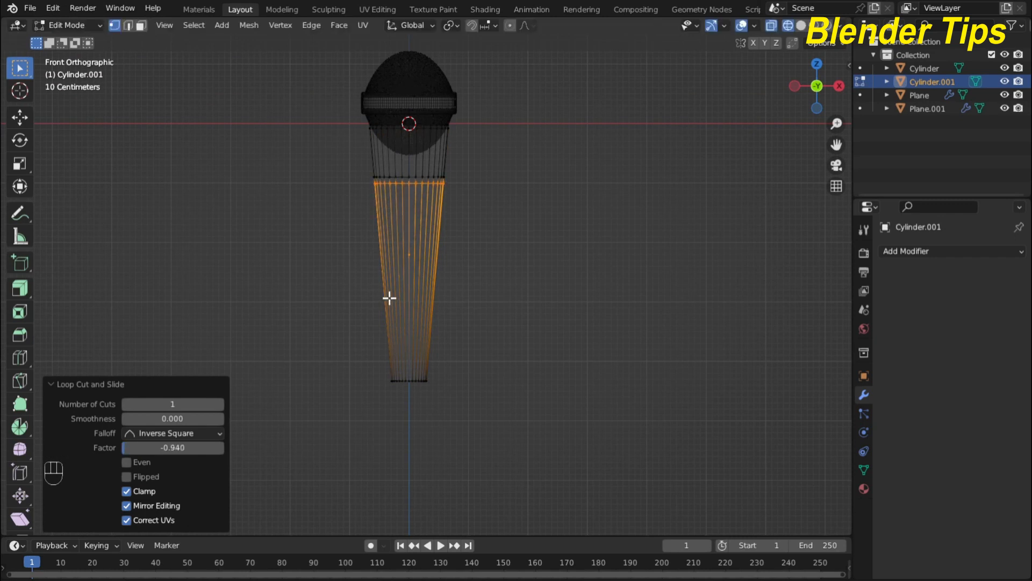
Add two closely spaced loop cuts near the handle's lower end, slid to factors of about 0.619 and -0.702
key("ctrl+r")
left_click(390, 296)
left_click(393, 358)
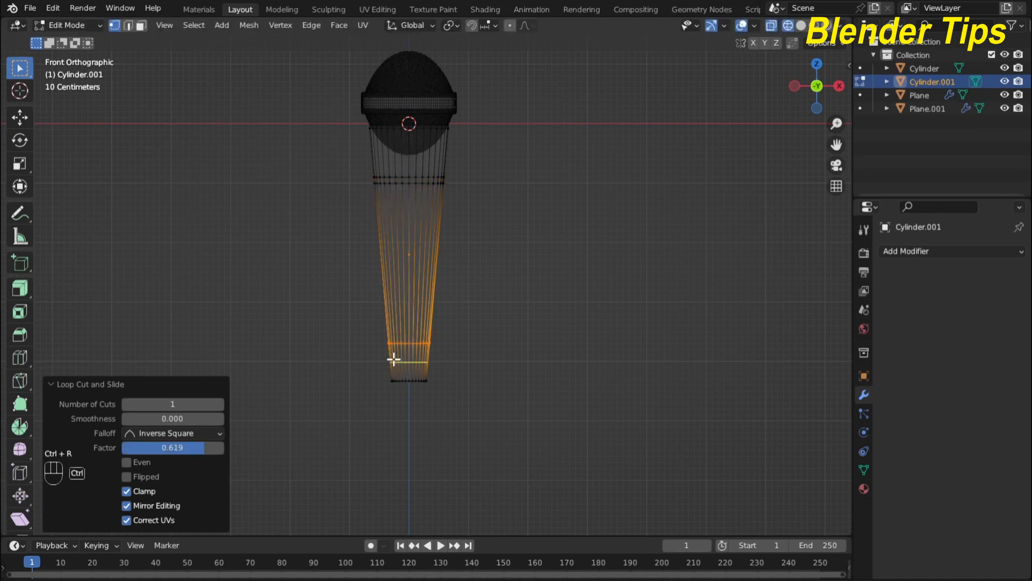
left_click(394, 359)
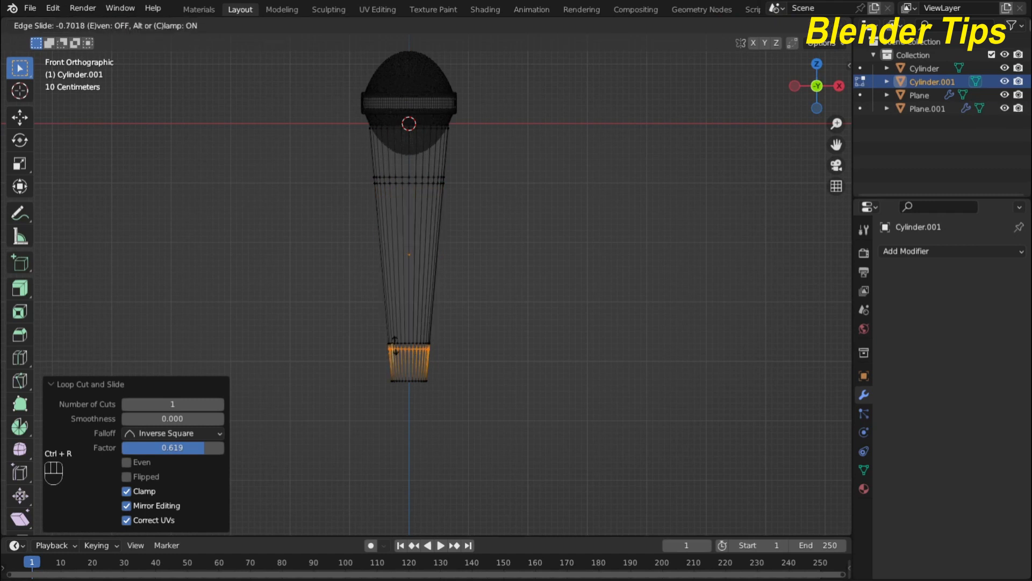
left_click(395, 347)
Switch to solid shading and examine the tapered handle with the whole microphone in Object Mode
mouse_move(563, 244)
middle_mouse_down()
mouse_move(647, 253)
mouse_move(555, 258)
middle_mouse_up()
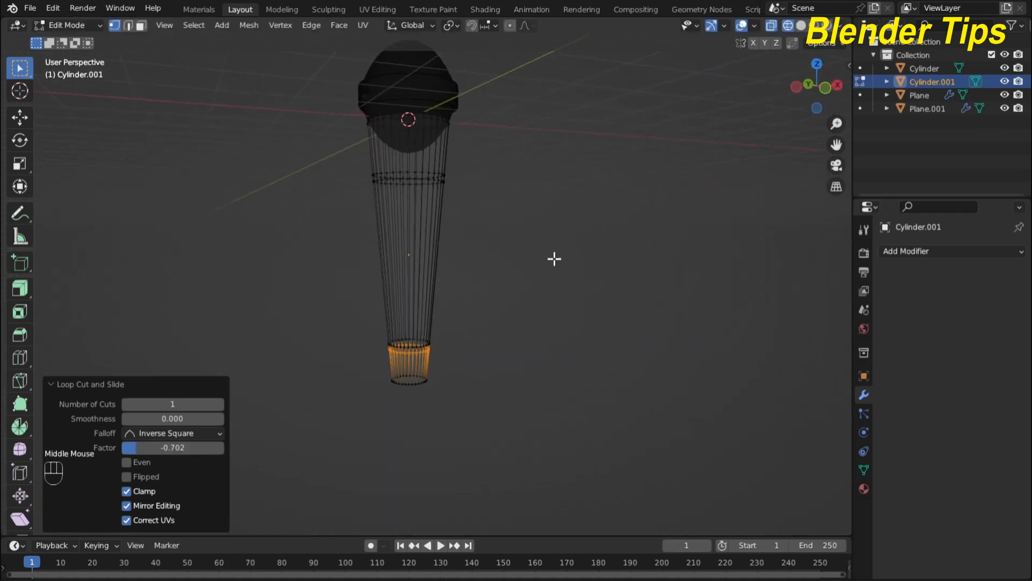
scroll(551, 260, "down", 1)
left_click(800, 26)
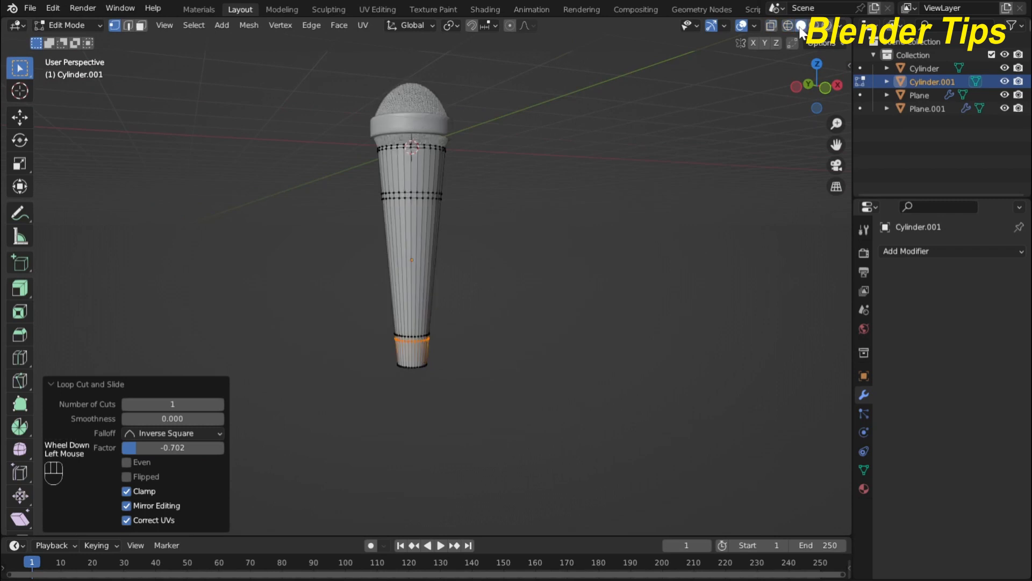
scroll(522, 189, "up", 2)
middle_click_drag(522, 189, 582, 215, "shift")
scroll(526, 272, "down", 2)
scroll(543, 221, "up", 2)
scroll(514, 203, "down", 3)
key("Tab")
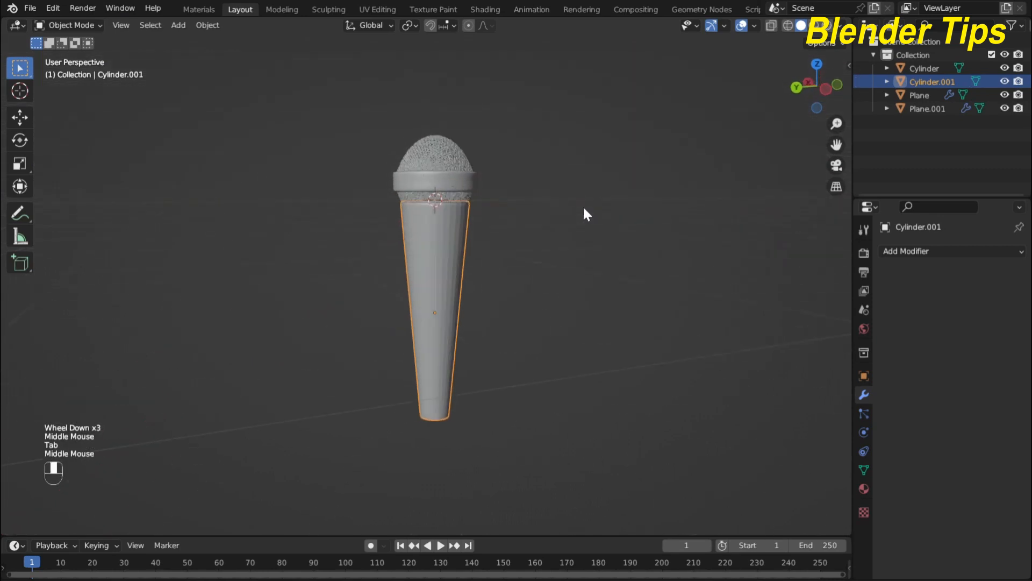
scroll(495, 250, "up", 3)
scroll(495, 249, "down", 2)
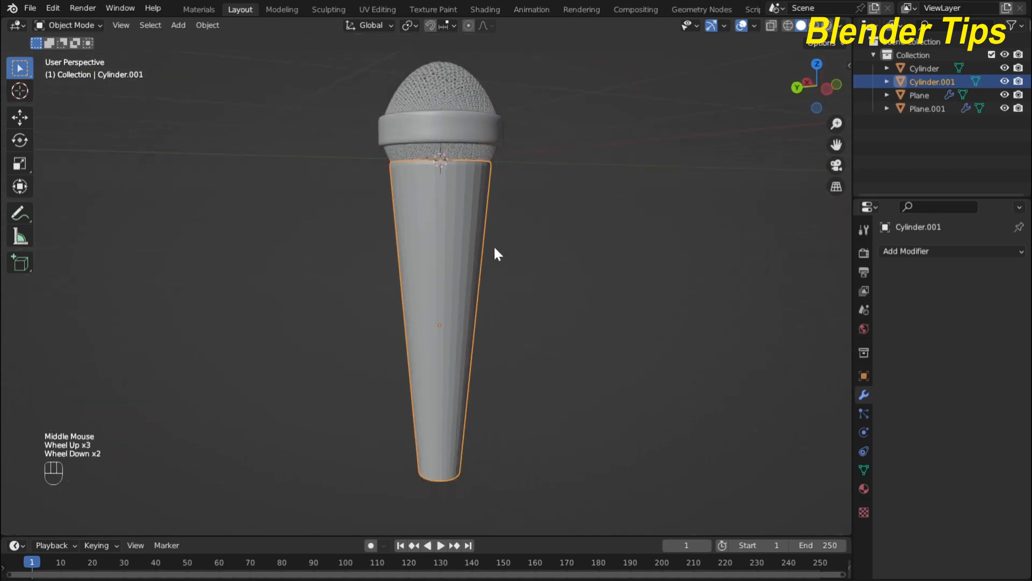
In Edit Mode, select the narrow face ring between the handle's two upper loop cuts and scale it to about 0.688
key("Tab")
scroll(495, 246, "up", 2)
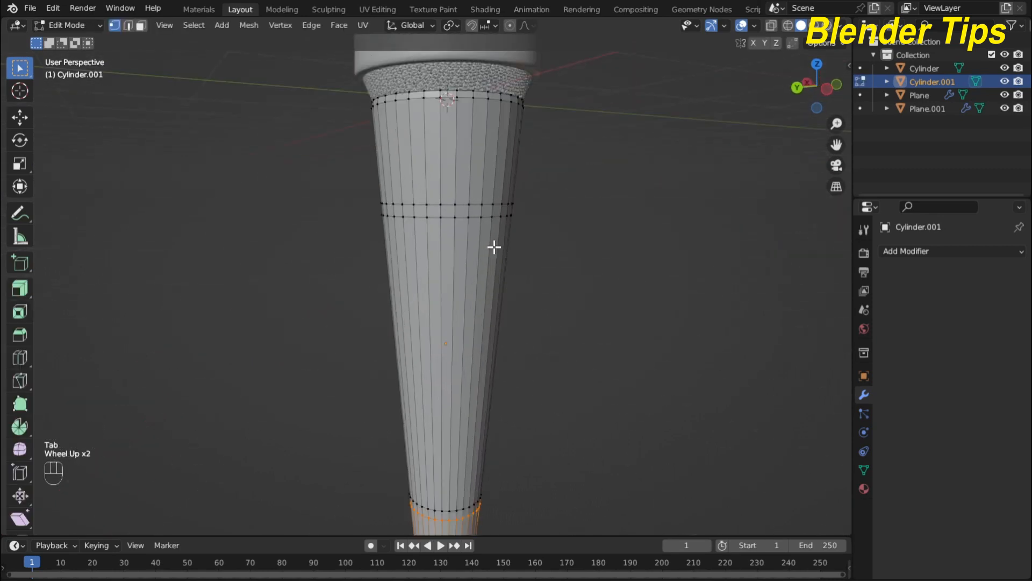
middle_click_drag(493, 244, 435, 249, "shift")
scroll(425, 249, "down", 1)
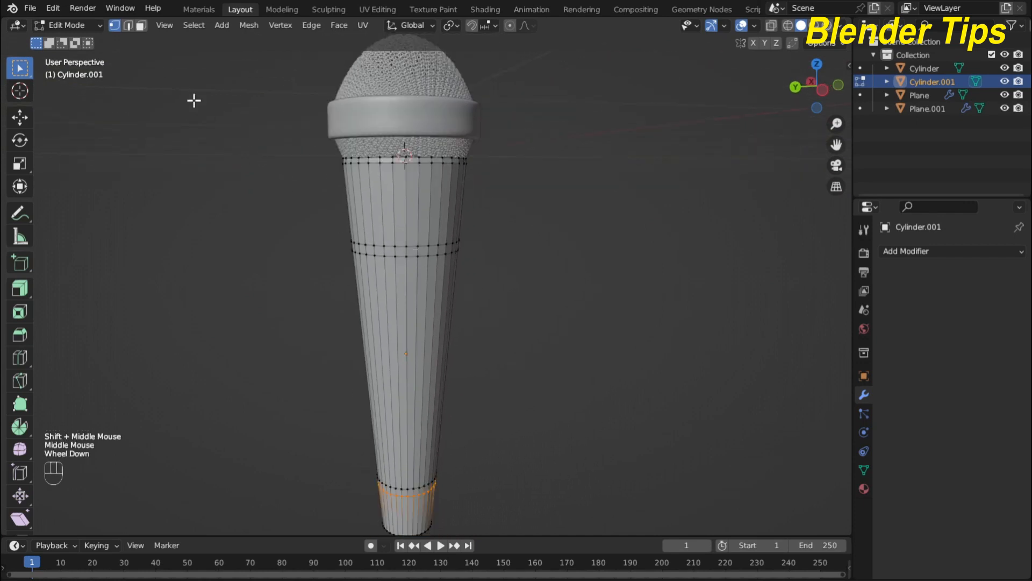
left_click(141, 25)
left_click(402, 252)
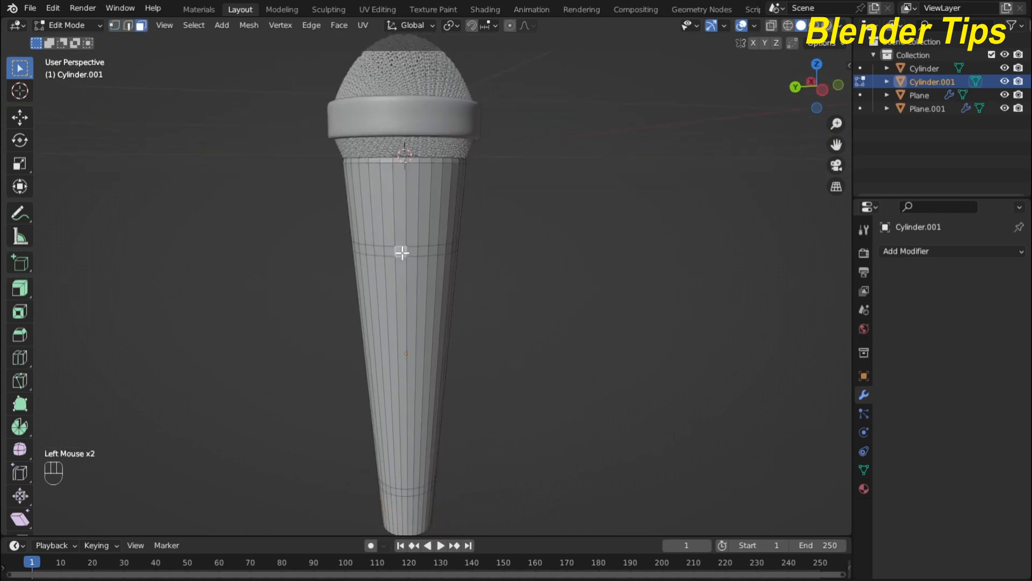
scroll(407, 257, "up", 3)
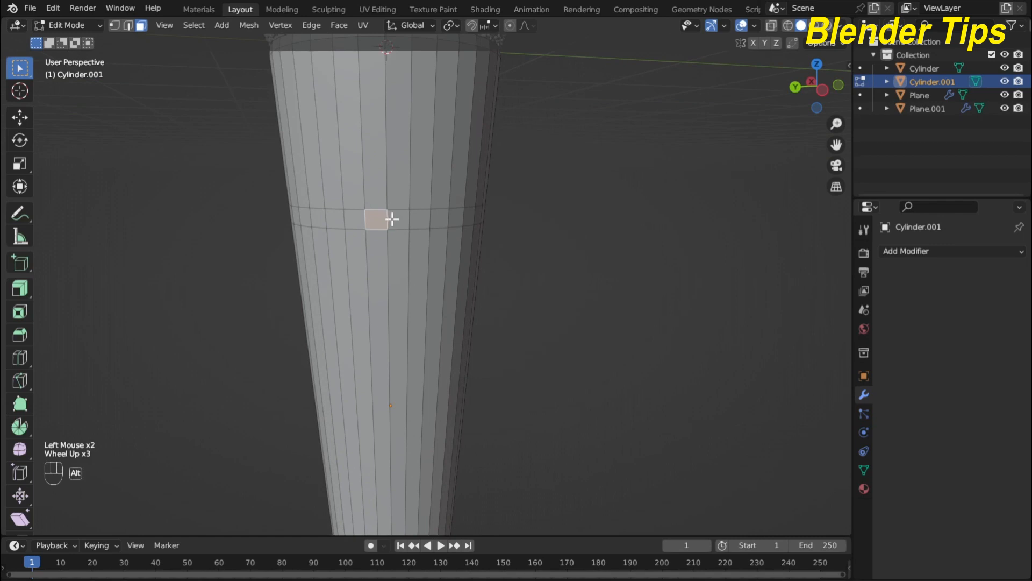
left_click(392, 219, "alt")
scroll(397, 219, "down", 2)
middle_click_drag(396, 219, 521, 260)
scroll(521, 260, "down", 1)
key("KP_1")
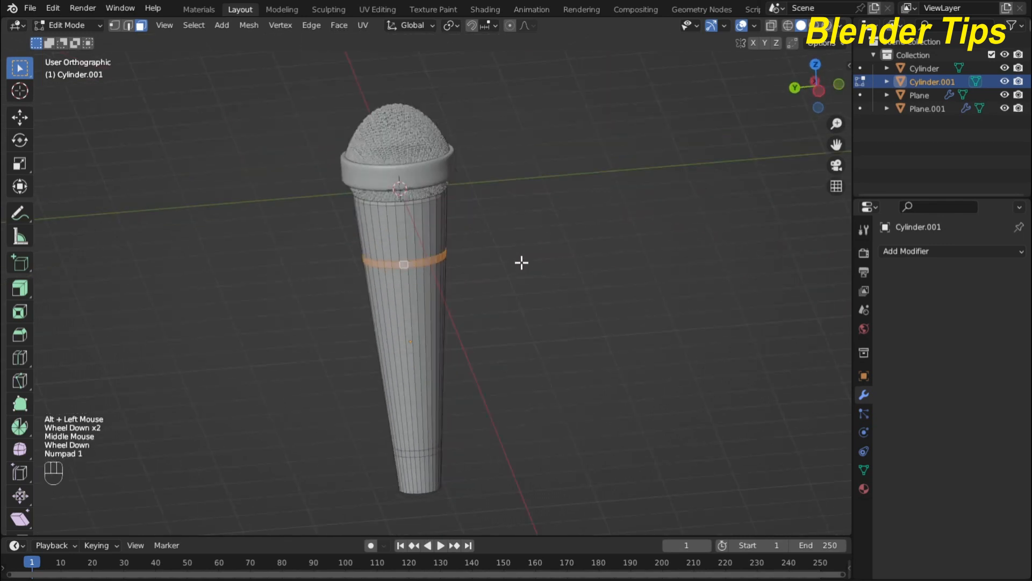
key("s")
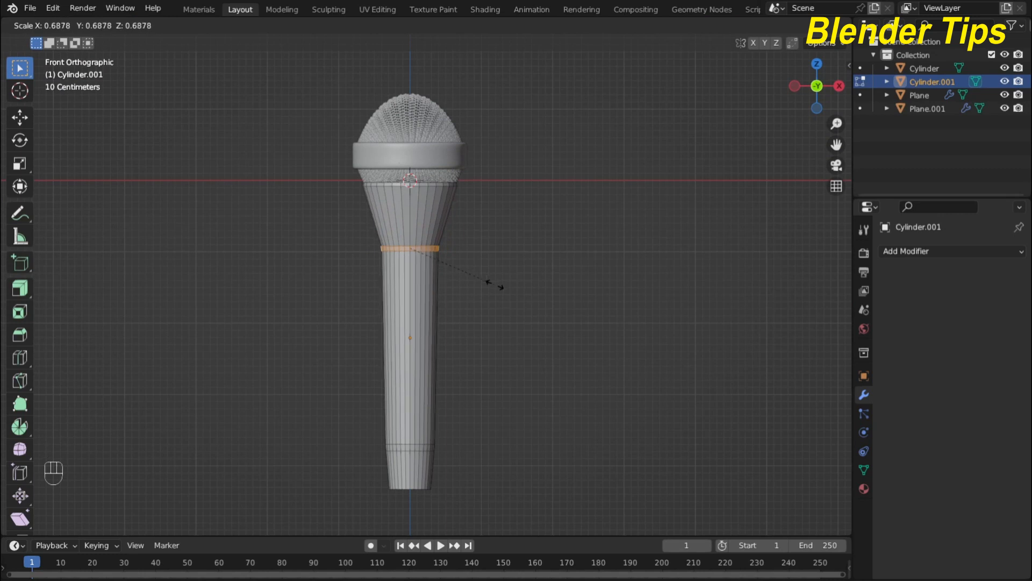
left_click(489, 286)
Select the narrow face ring between the two loop cuts near the handle's lower end and scale it to about 0.703
scroll(451, 286, "up", 4)
middle_click_drag(485, 331, 521, 106, "shift")
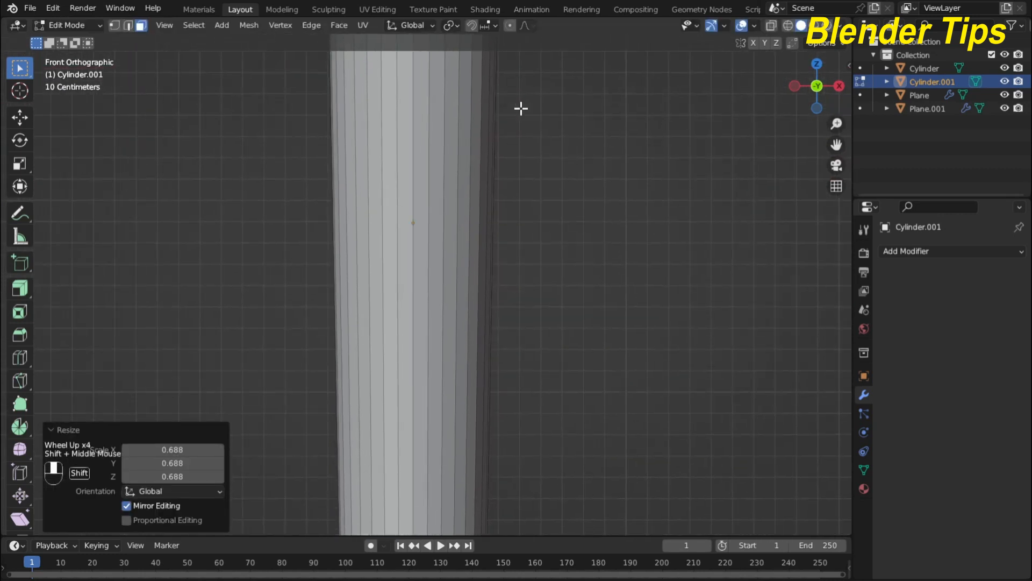
scroll(525, 154, "down", 2)
left_click(432, 413)
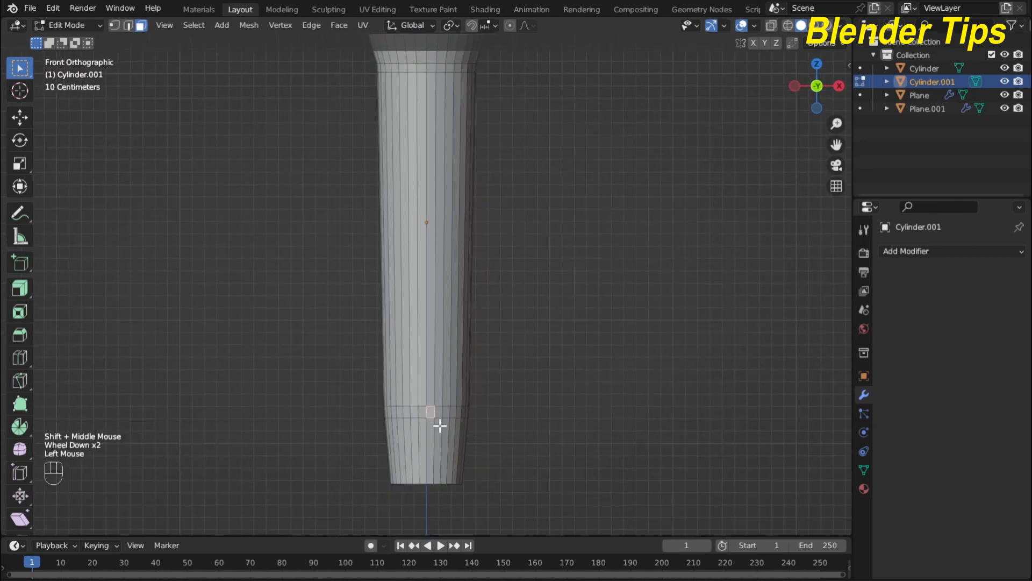
scroll(437, 427, "up", 2)
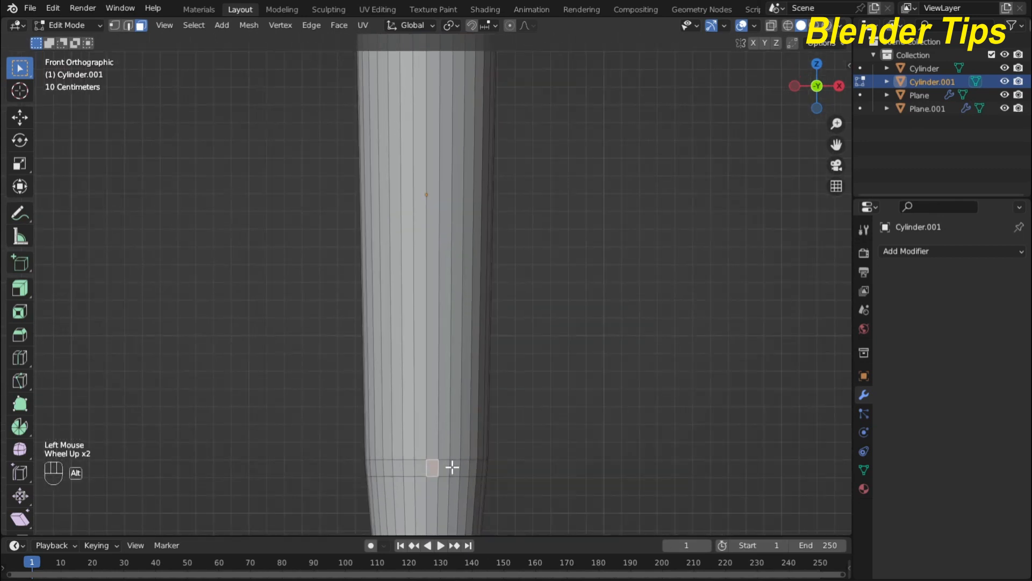
left_click(433, 467, "alt")
scroll(576, 392, "down", 2)
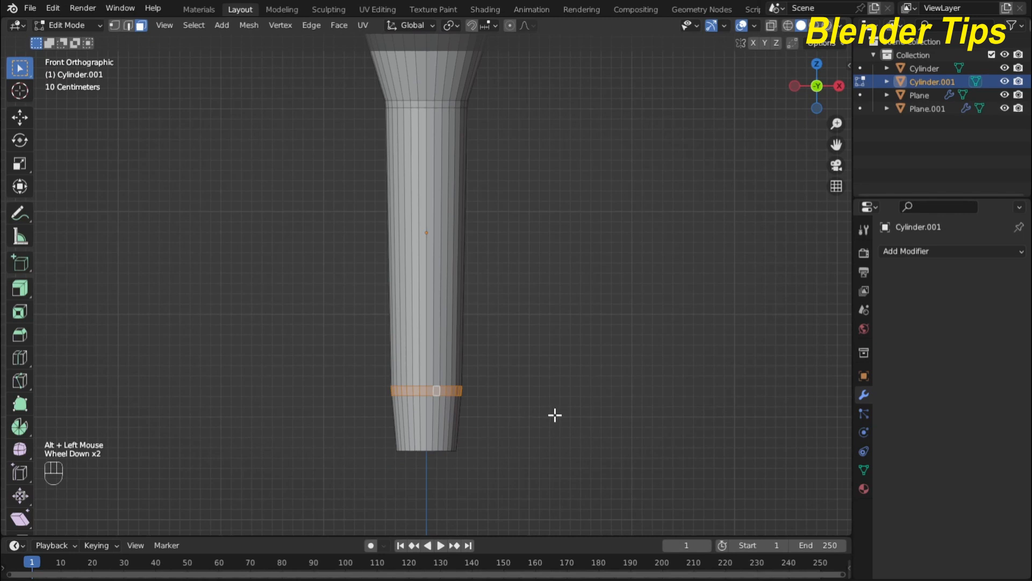
key("s")
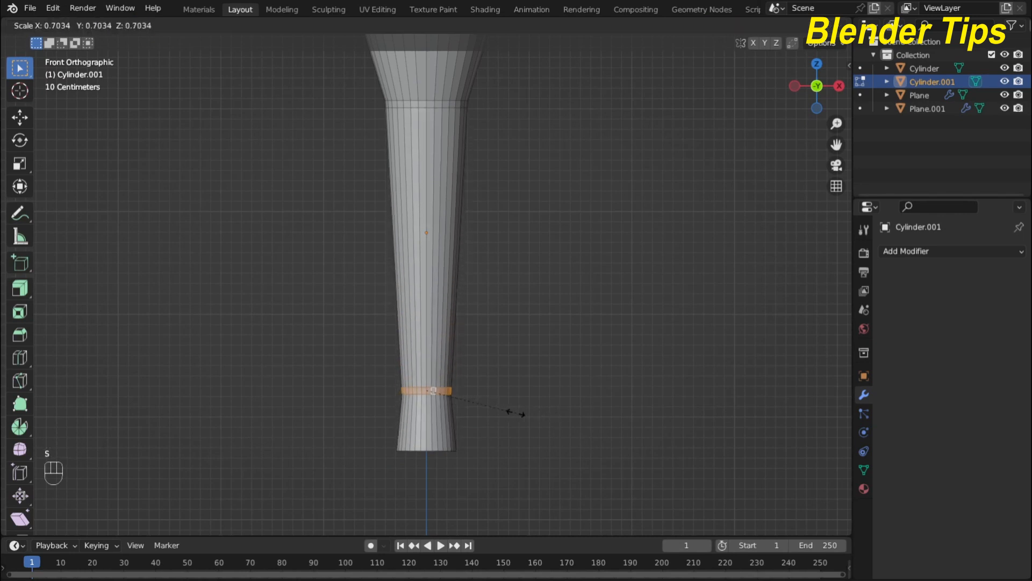
left_click(516, 413)
scroll(526, 353, "up", 2)
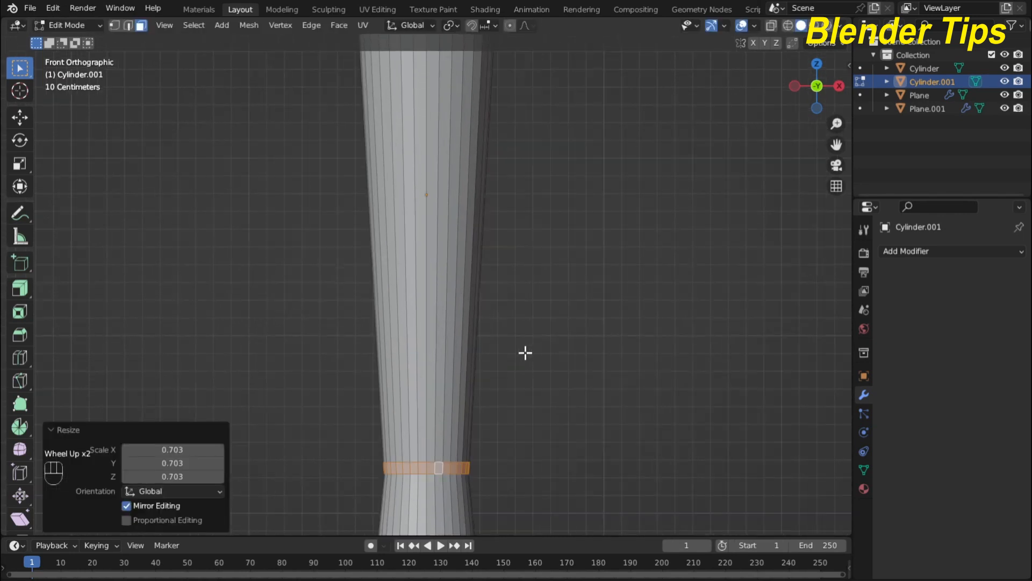
Return to Object Mode and apply Shade Smooth to the tapered handle
scroll(525, 353, "down", 4)
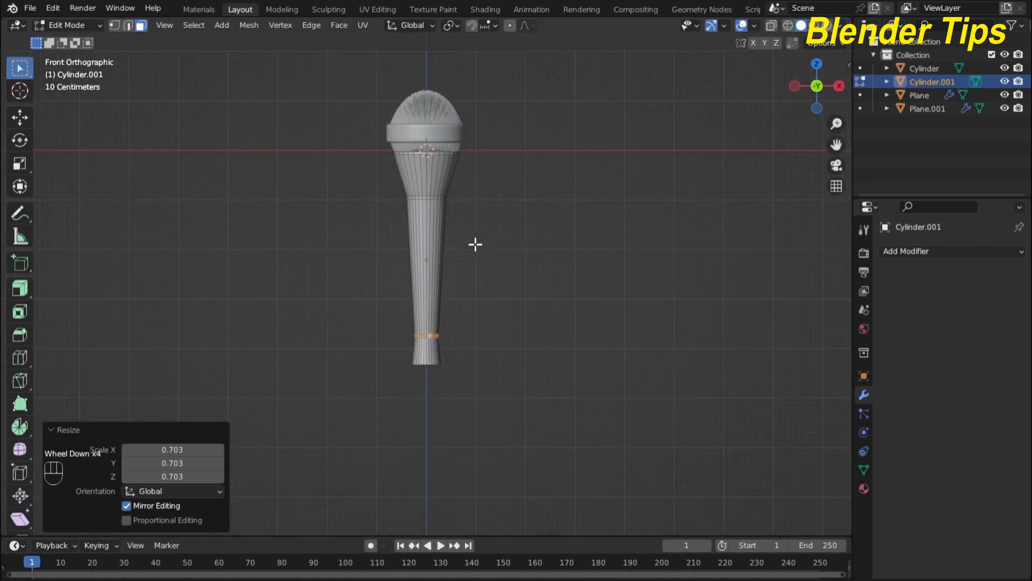
scroll(475, 244, "up", 2)
key("Tab")
scroll(477, 248, "up", 2)
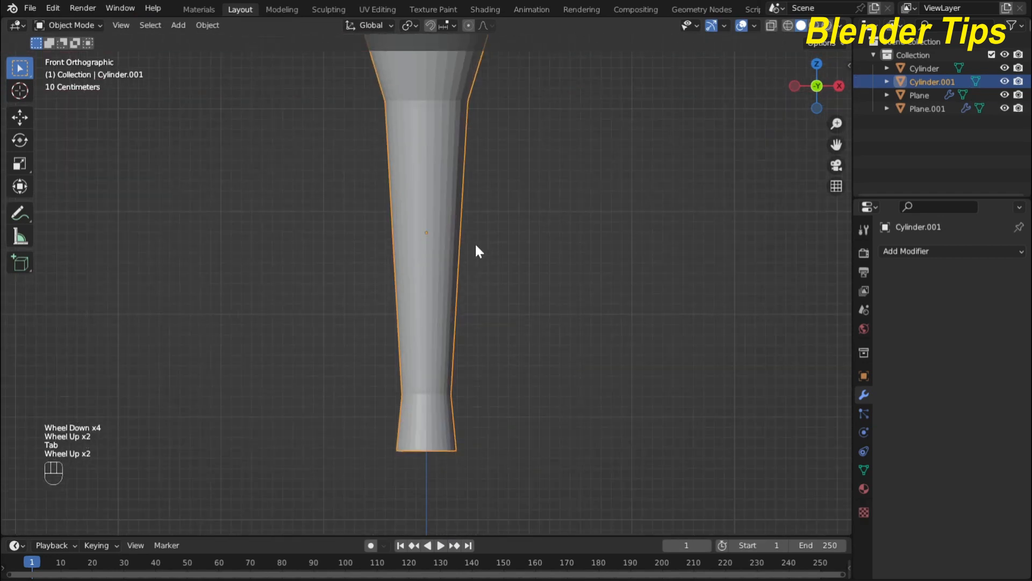
scroll(435, 182, "down", 1)
right_click(432, 177)
left_click(432, 173)
scroll(495, 183, "down", 3)
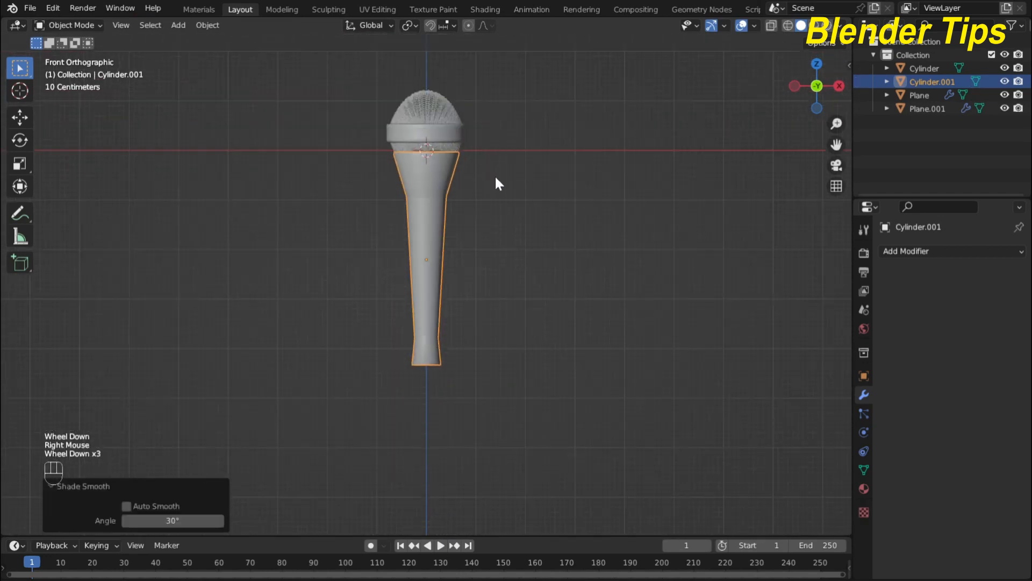
Examine the smooth-shaded handle together with the microphone's head and band from an angled perspective
middle_click_drag(495, 184, 672, 230)
scroll(456, 193, "up", 2)
middle_click_drag(457, 189, 483, 218, "shift")
scroll(511, 320, "down", 2)
scroll(521, 215, "up", 3)
scroll(527, 246, "down", 1)
scroll(486, 220, "down", 1)
scroll(486, 221, "down", 1)
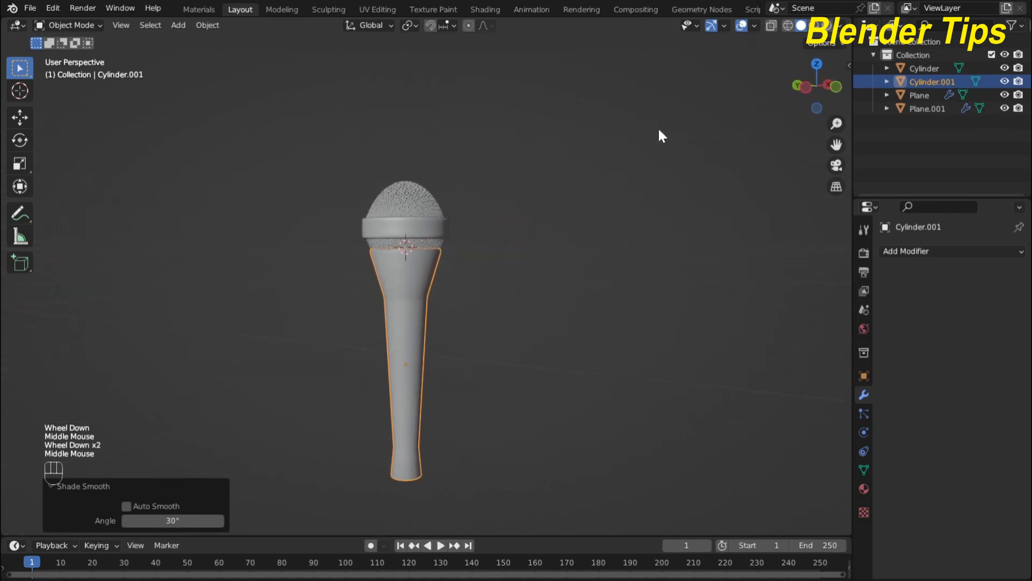
Switch the viewport to Material Preview shading and view the whole microphone from above at an angle
left_click(814, 32)
scroll(469, 185, "up", 3)
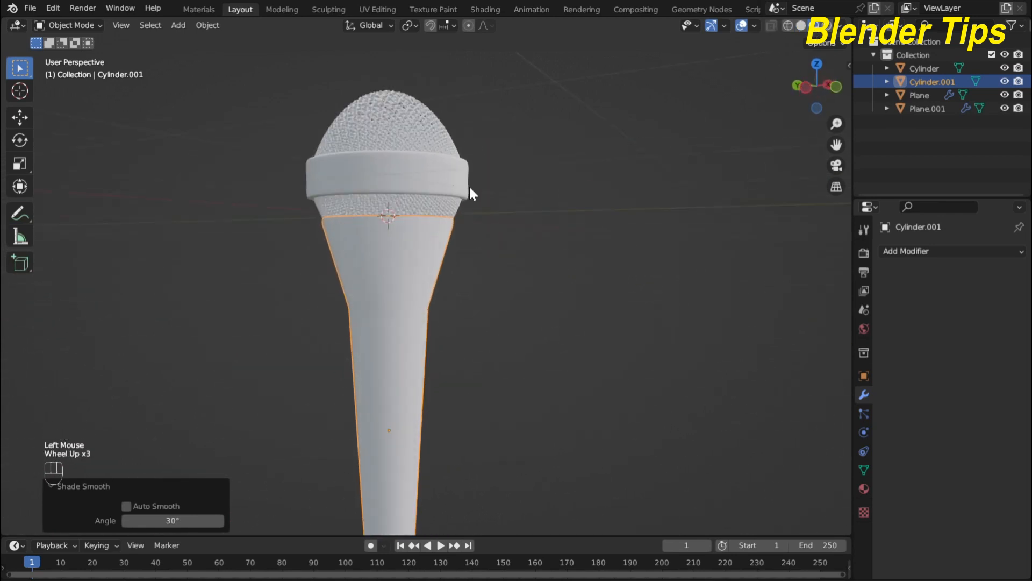
middle_click_drag(469, 185, 446, 169)
scroll(405, 229, "down", 1)
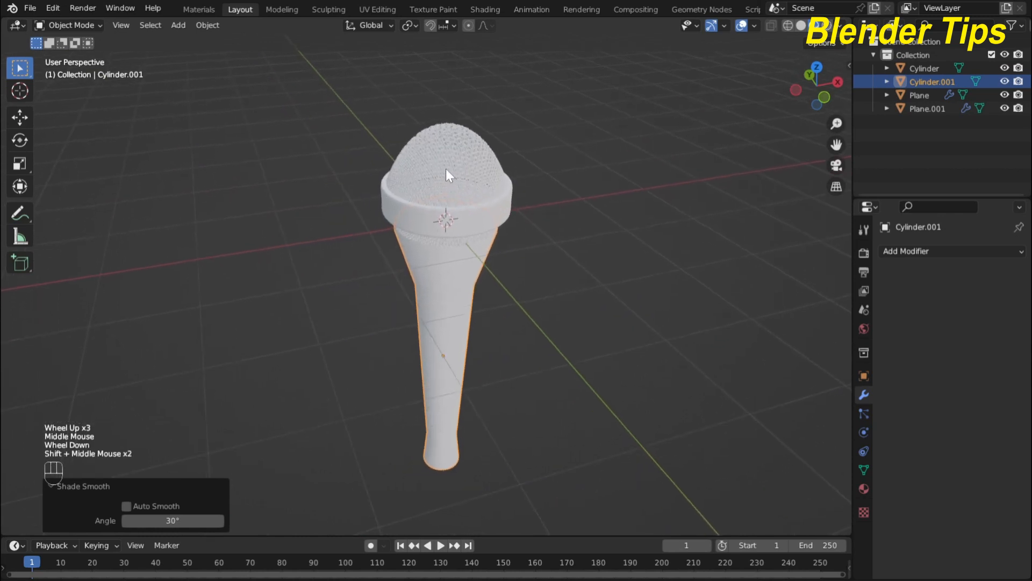
Give the upper wire-grid dome a new material with an orange base color
left_click(447, 169)
middle_click_drag(512, 254, 545, 231)
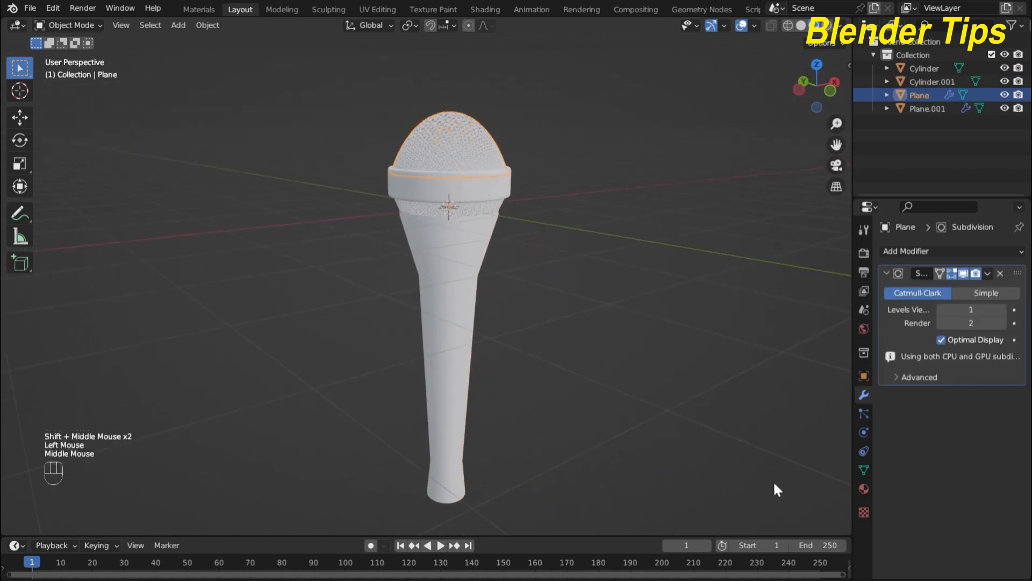
left_click(864, 488)
left_click(921, 311)
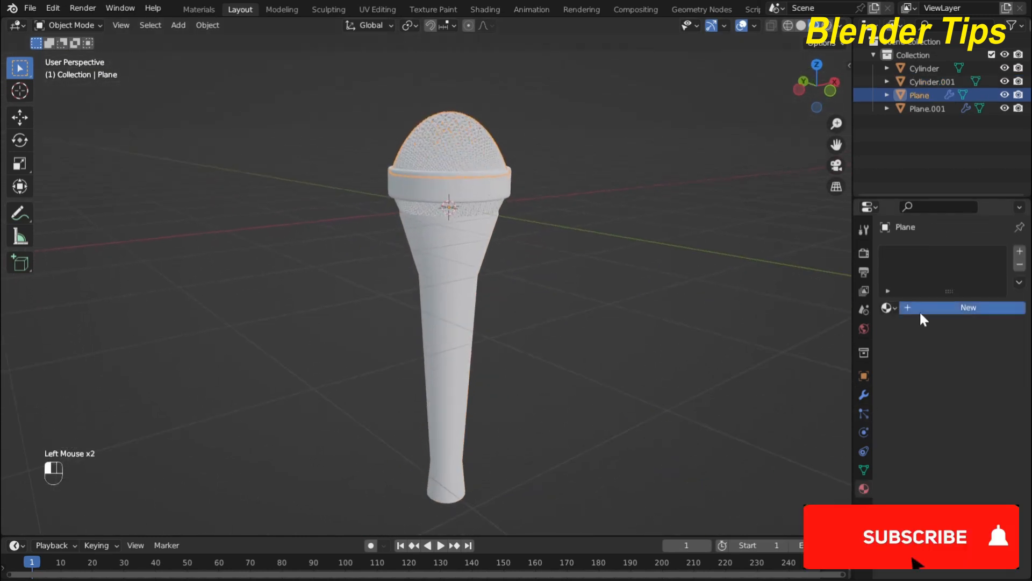
left_click_drag(853, 328, 786, 327)
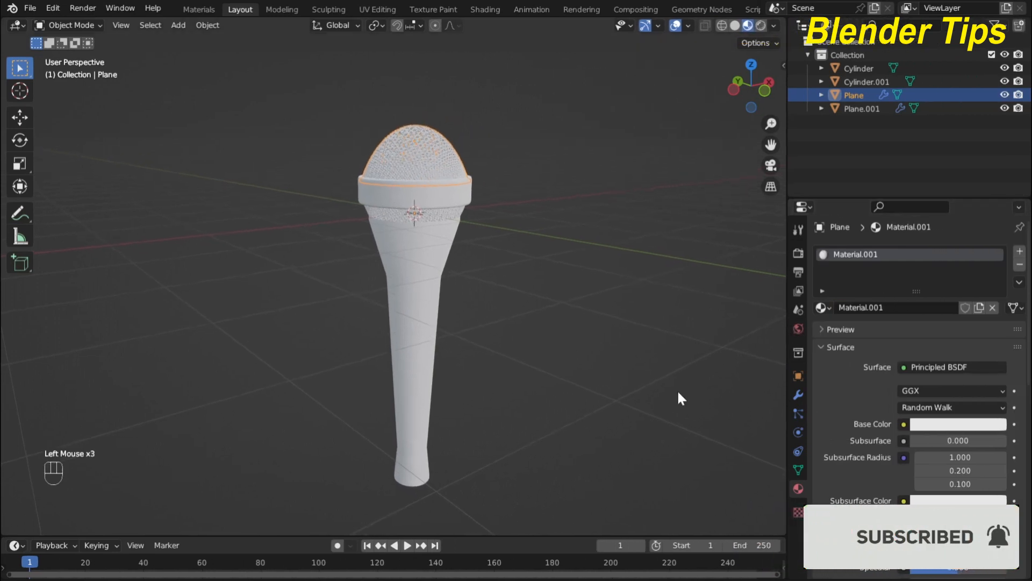
key("F6")
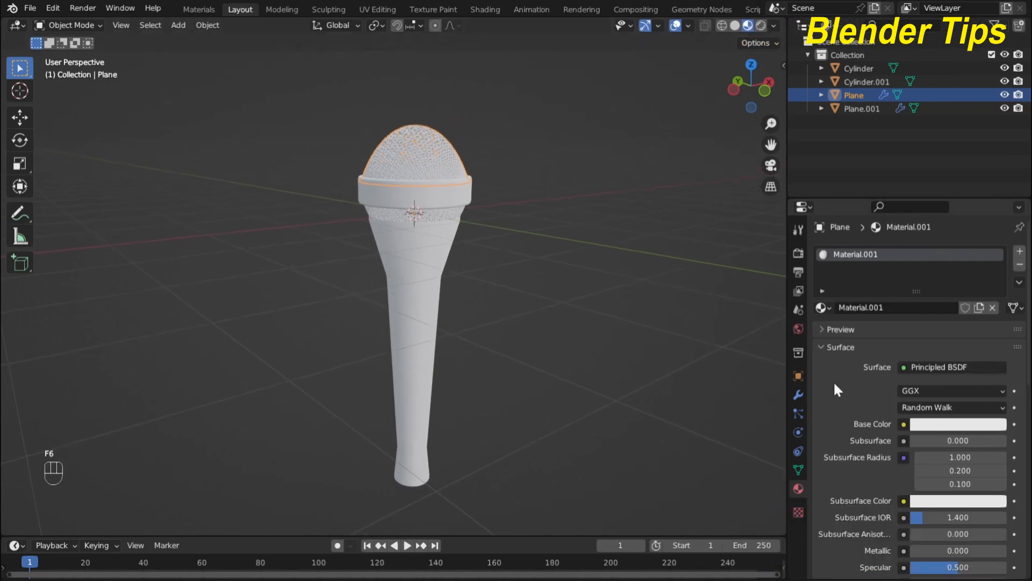
left_click(946, 425)
left_click_drag(936, 301, 921, 325)
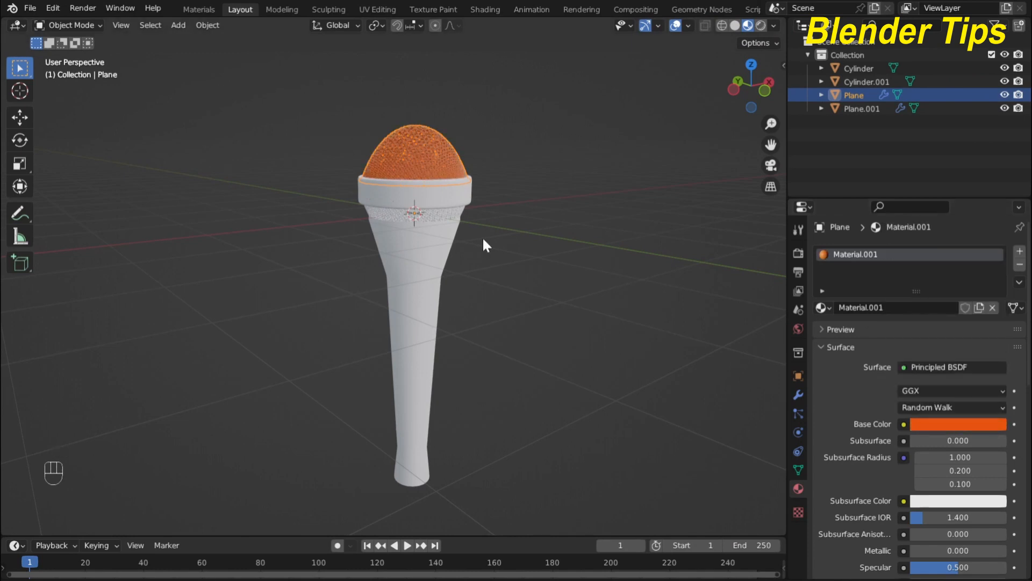
Set the dome material's Metallic to 1.000 and its Roughness to about 0.191, then deselect the dome
scroll(628, 266, "up", 3)
scroll(628, 265, "down", 1)
scroll(868, 425, "down", 5)
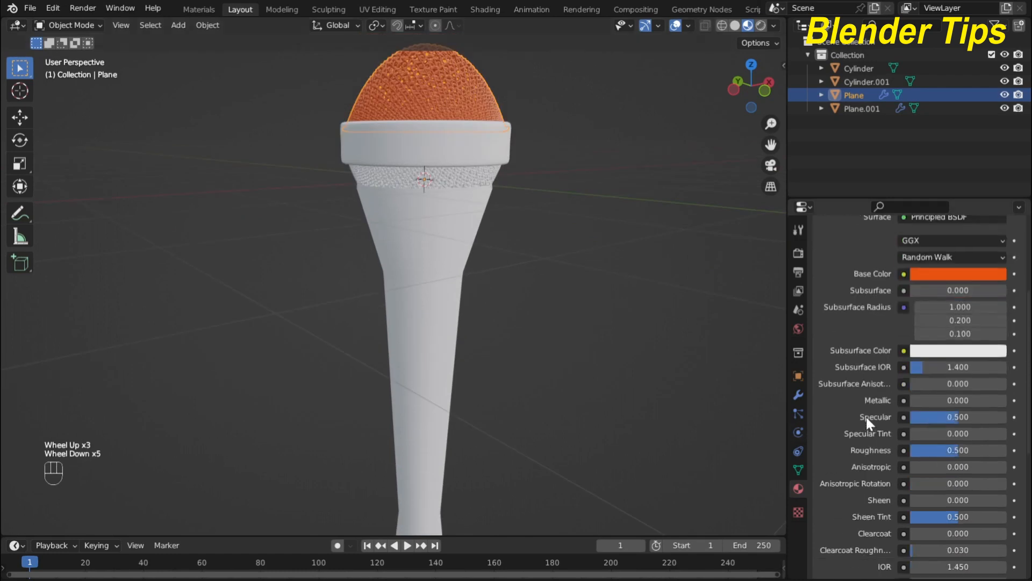
left_click_drag(917, 400, 1007, 400)
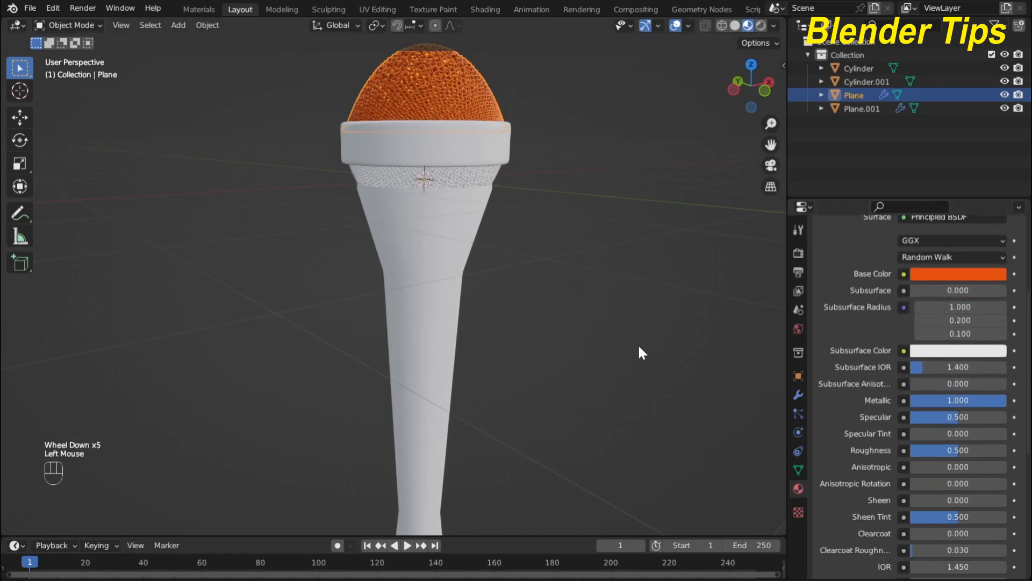
left_click_drag(957, 450, 929, 450)
double_click(557, 178)
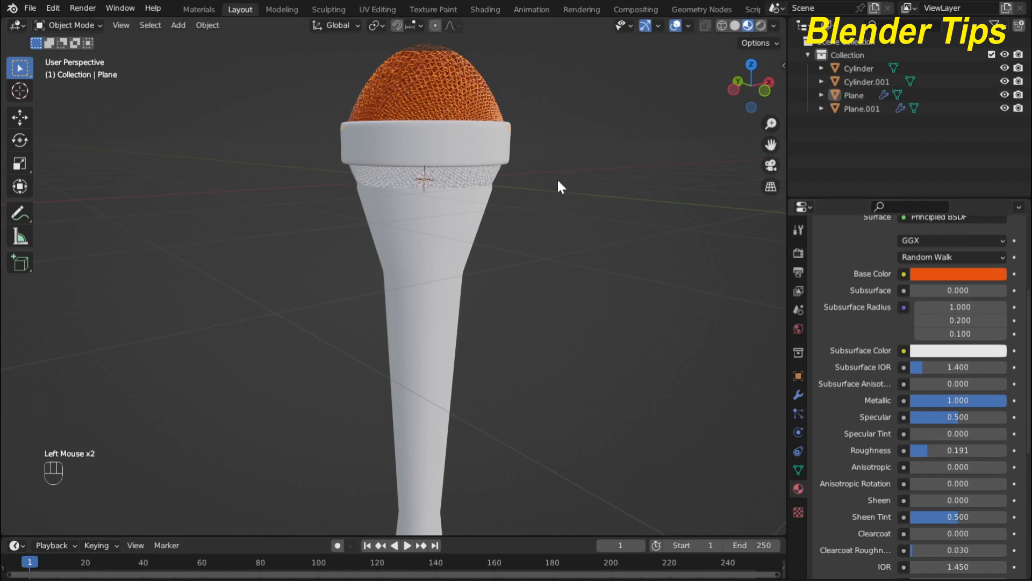
Assign the existing orange Material.001 to the lower wire-grid part between the band and the handle
scroll(557, 178, "up", 1)
middle_click_drag(557, 177, 477, 238, "shift")
scroll(528, 312, "up", 2)
scroll(506, 231, "down", 2)
scroll(505, 232, "down", 1, "shift")
scroll(467, 280, "down", 1)
scroll(495, 239, "up", 1)
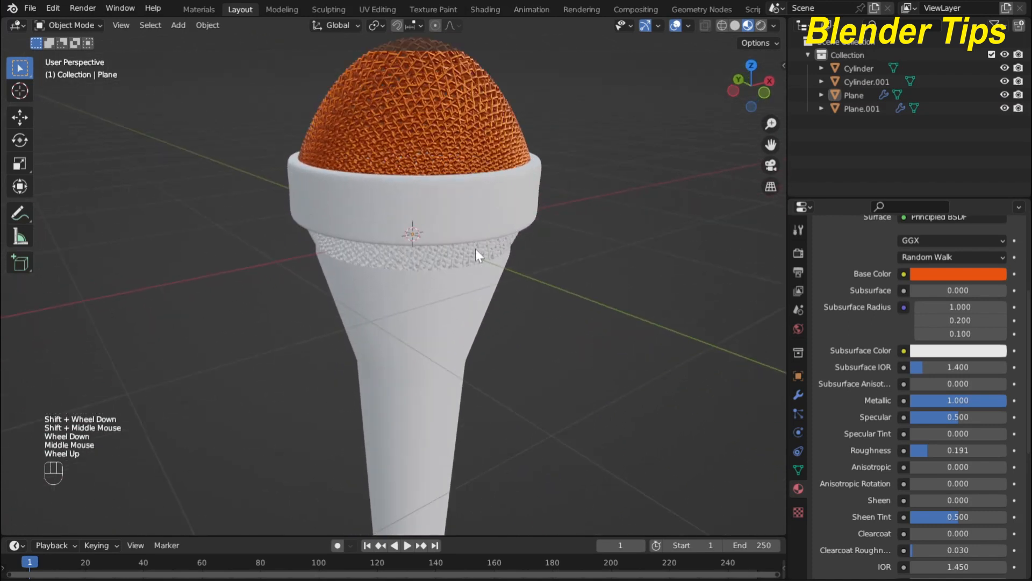
left_click(462, 250)
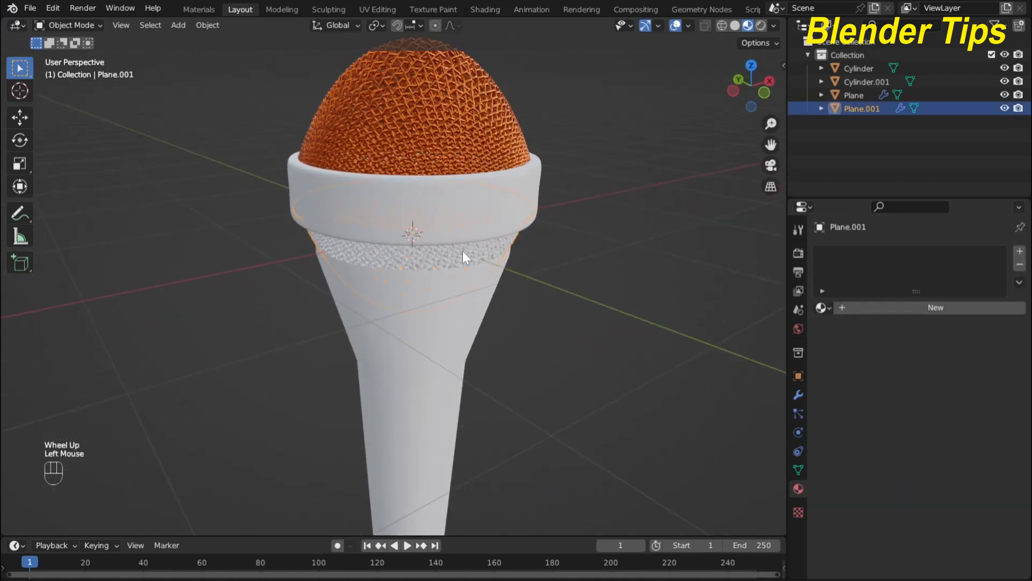
left_click(822, 307)
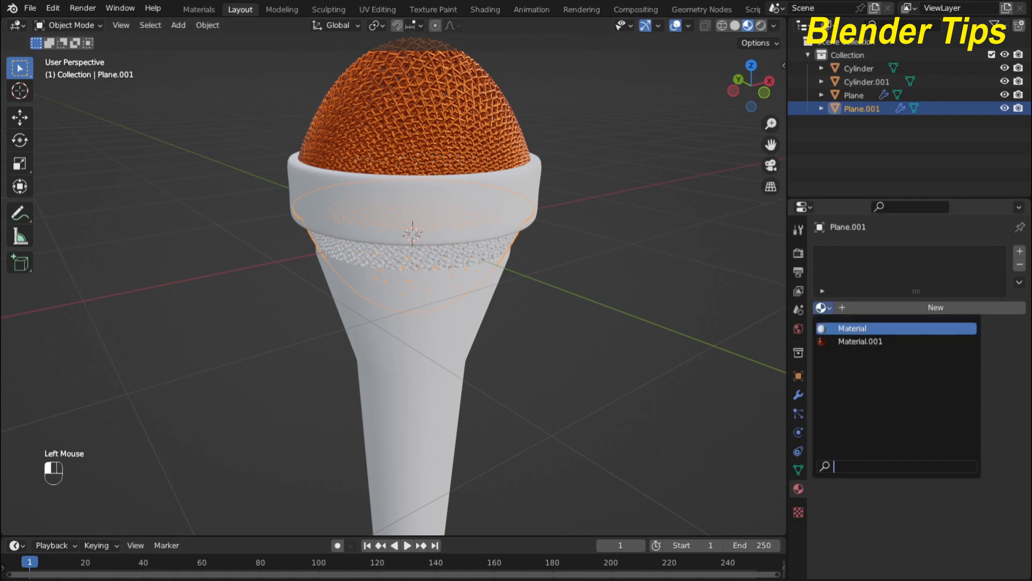
left_click(843, 342)
scroll(619, 185, "down", 2)
mouse_move(618, 186)
middle_mouse_down()
mouse_move(631, 179)
mouse_move(602, 175)
middle_mouse_up()
left_click(602, 175)
Give the band around the head a new material with Metallic 1.000 and Roughness about 0.229
scroll(533, 188, "up", 2)
middle_click_drag(534, 188, 532, 210, "shift")
left_click(434, 210)
scroll(550, 216, "down", 2)
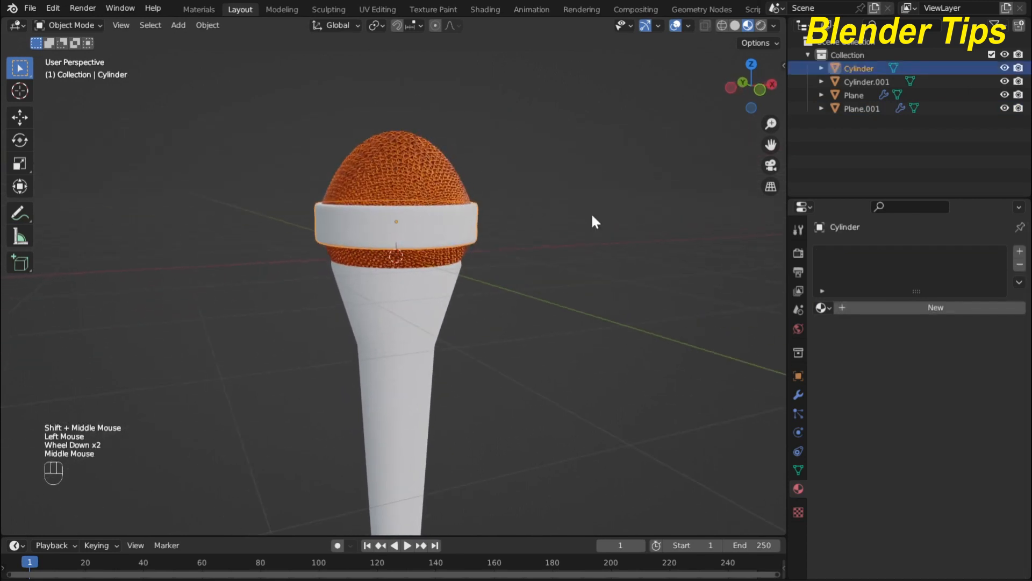
left_click(877, 308)
scroll(902, 445, "down", 5)
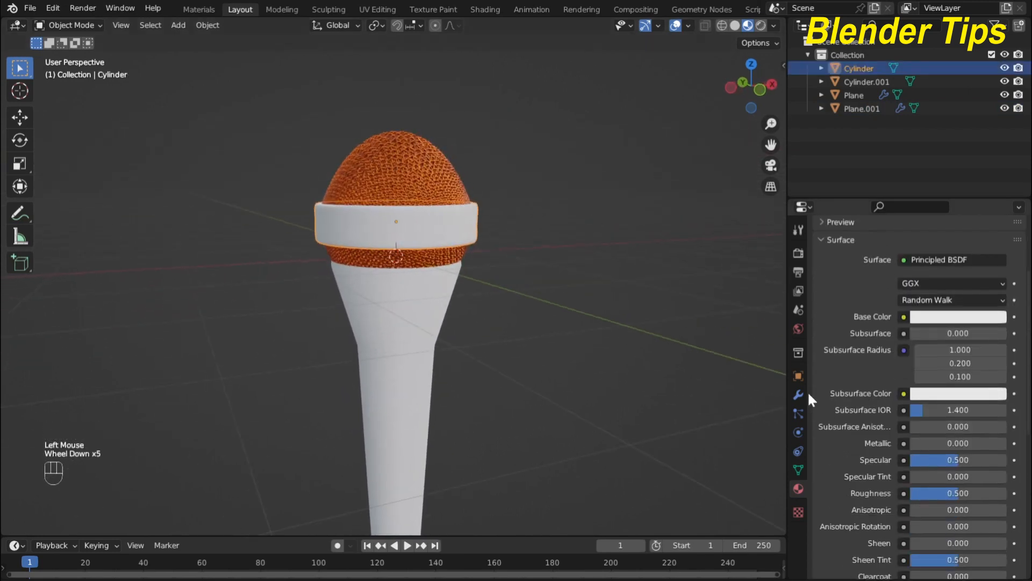
scroll(702, 368, "down", 2)
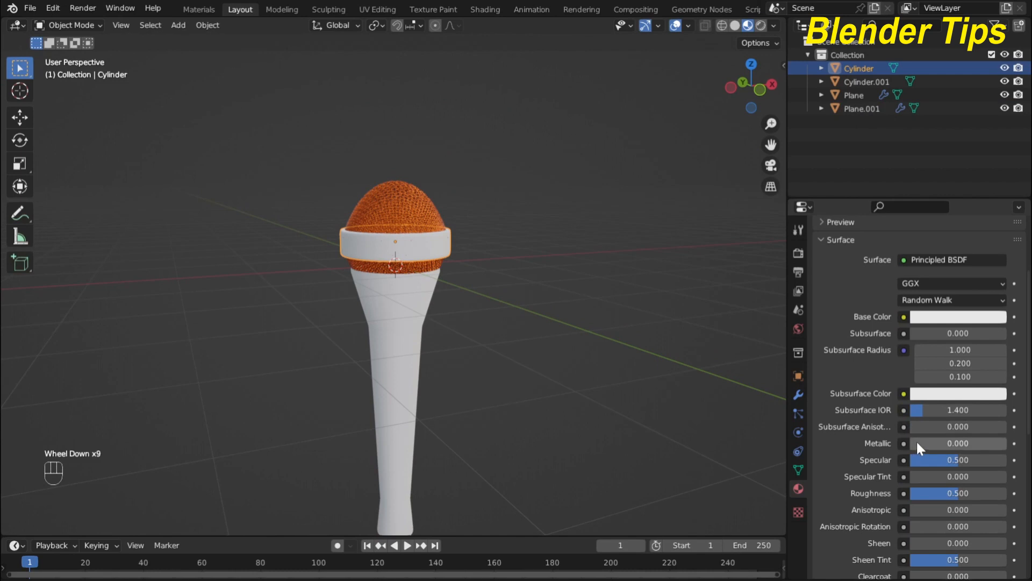
left_click_drag(921, 443, 1008, 443)
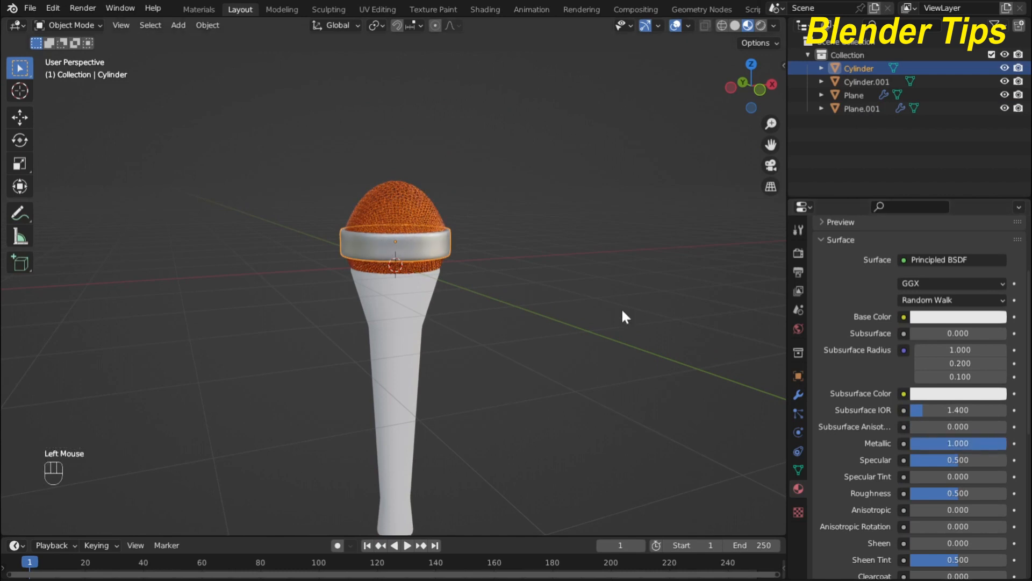
left_click_drag(958, 493, 934, 493)
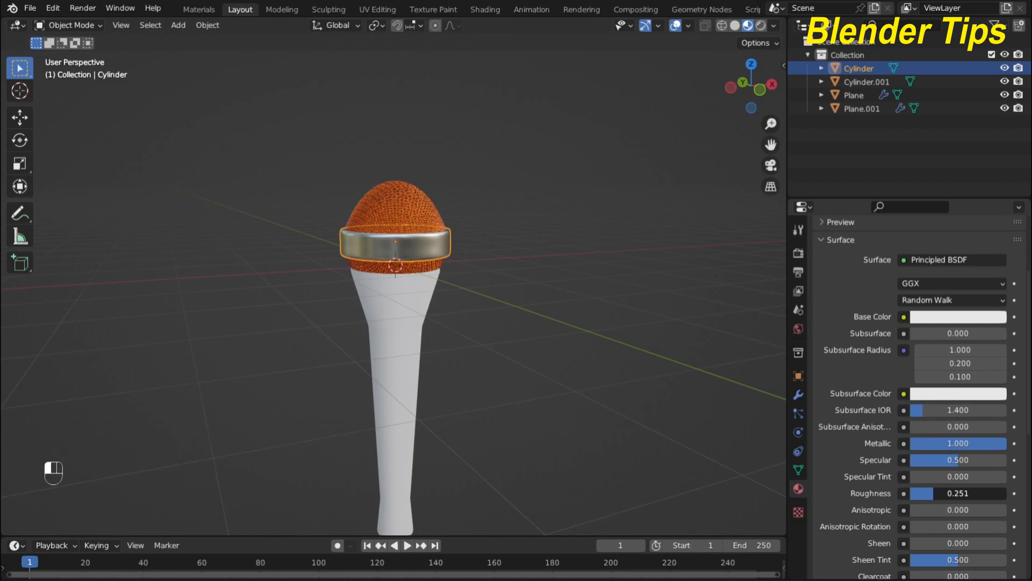
left_click(443, 340)
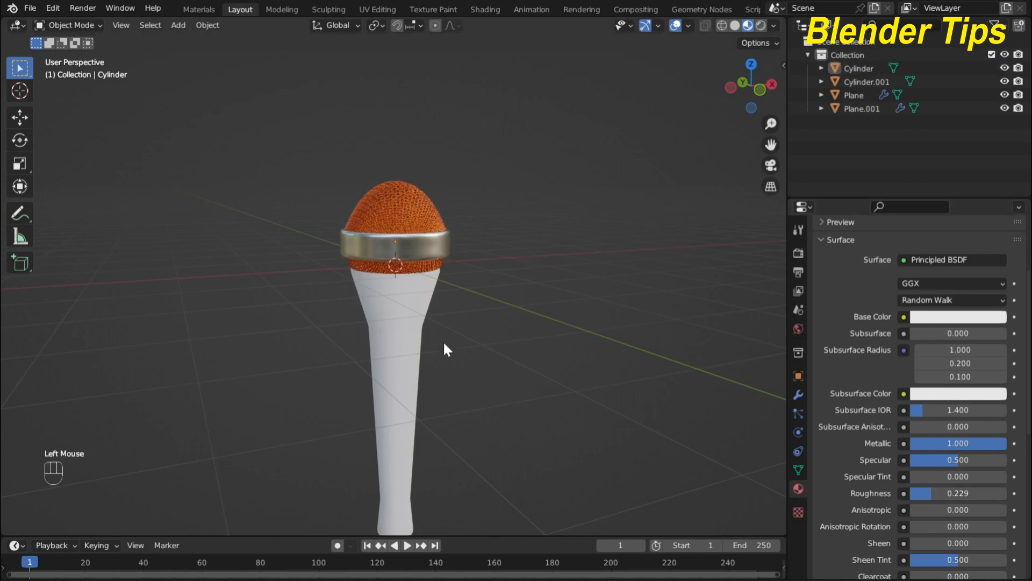
Give the handle a new material with a near-black base color
middle_click_drag(443, 341, 451, 254, "shift")
scroll(451, 253, "up", 2)
scroll(450, 251, "down", 2)
left_click(405, 243)
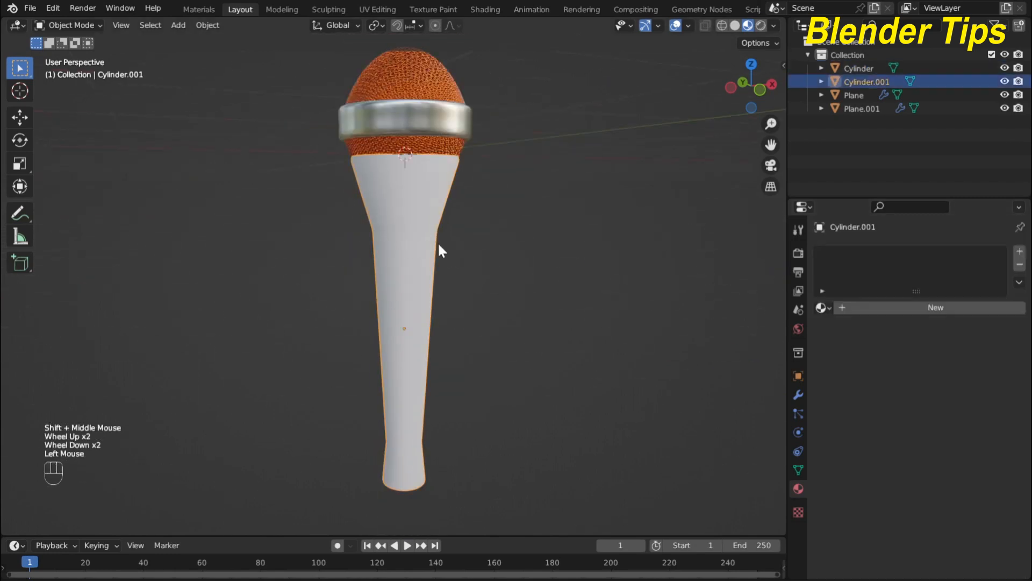
left_click(941, 308)
left_click(951, 425)
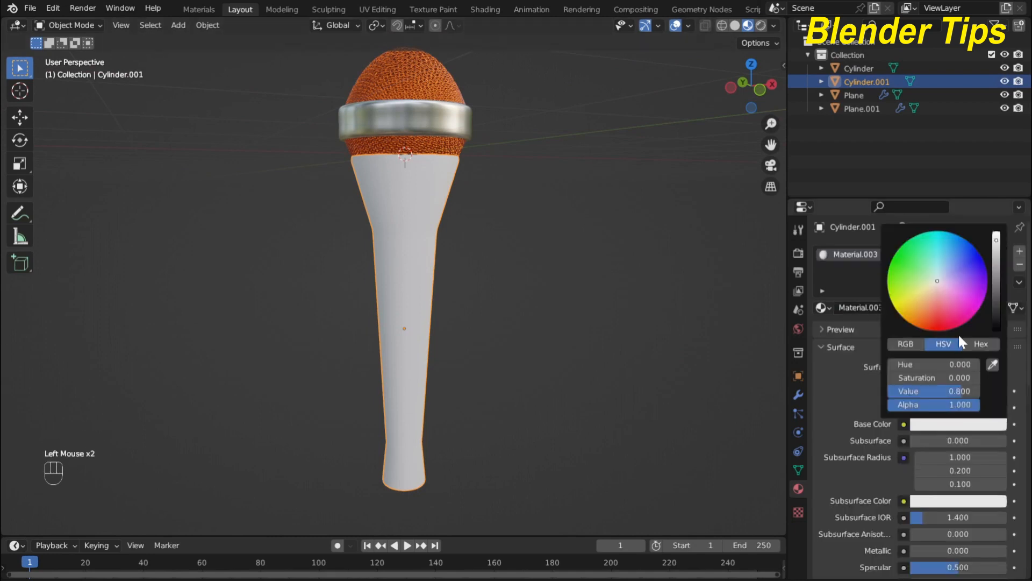
left_click_drag(997, 241, 997, 324)
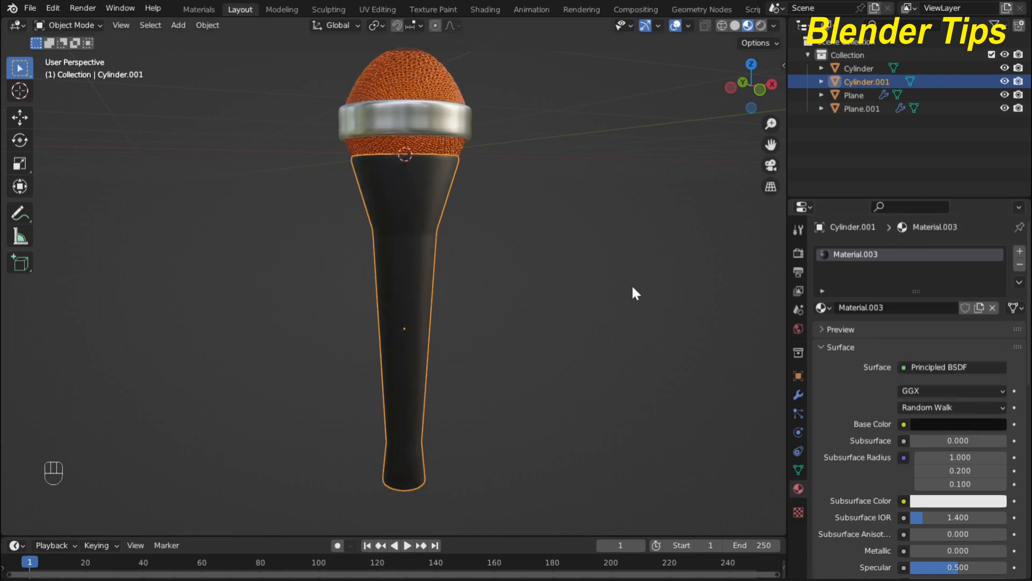
Lower the black handle material's Roughness to about 0.307 and check its sheen up close
scroll(604, 267, "up", 5)
scroll(592, 235, "down", 3)
scroll(592, 234, "down", 3)
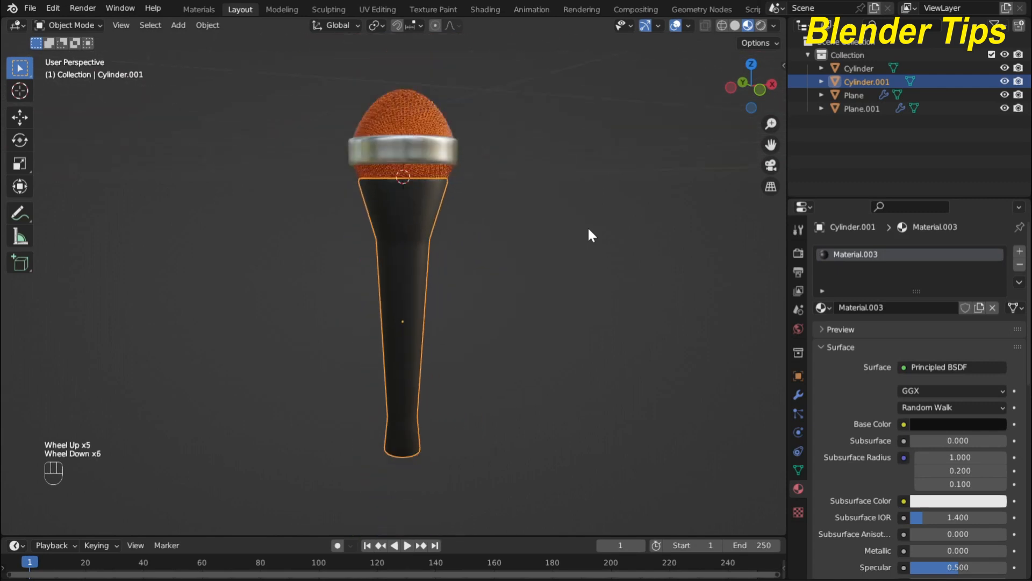
middle_click_drag(584, 234, 576, 241)
scroll(850, 422, "down", 4)
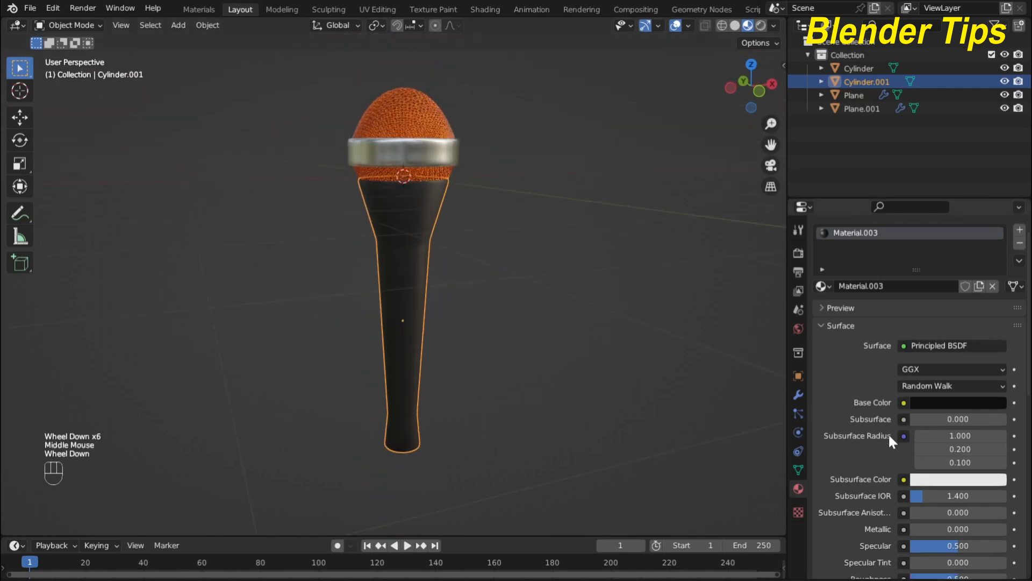
left_click(944, 472)
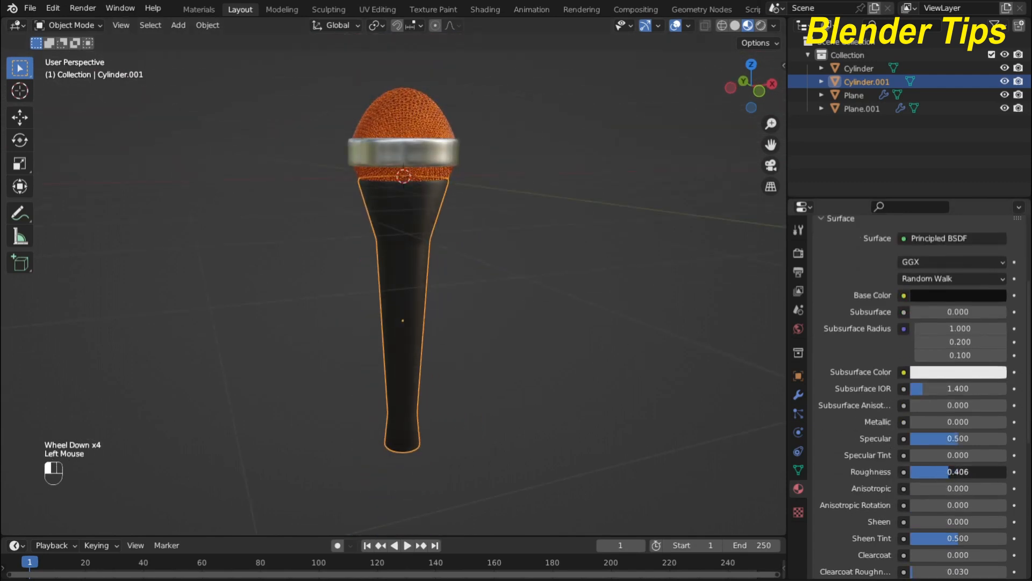
left_click_drag(943, 472, 922, 472)
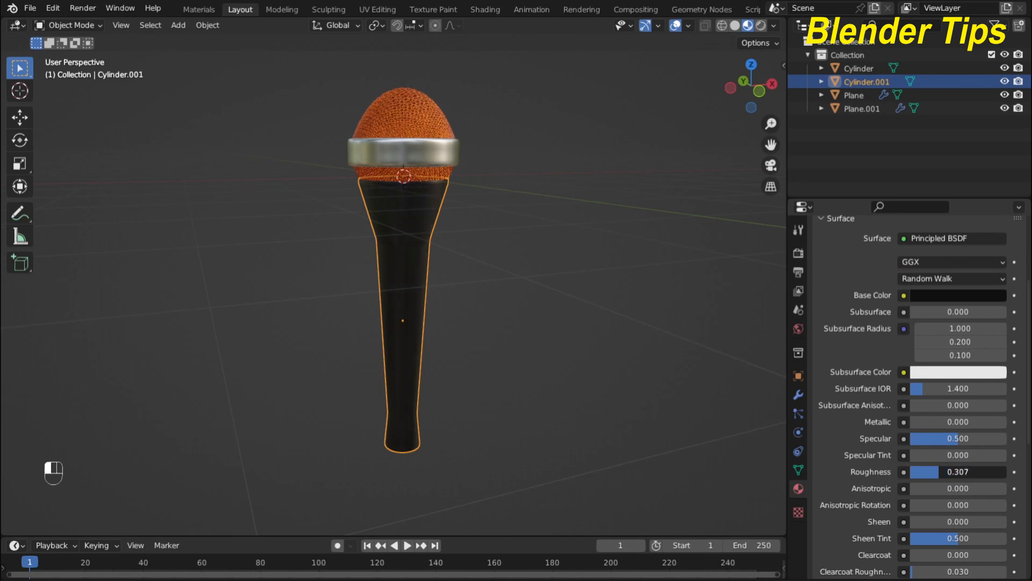
scroll(595, 293, "up", 6)
scroll(592, 285, "down", 4)
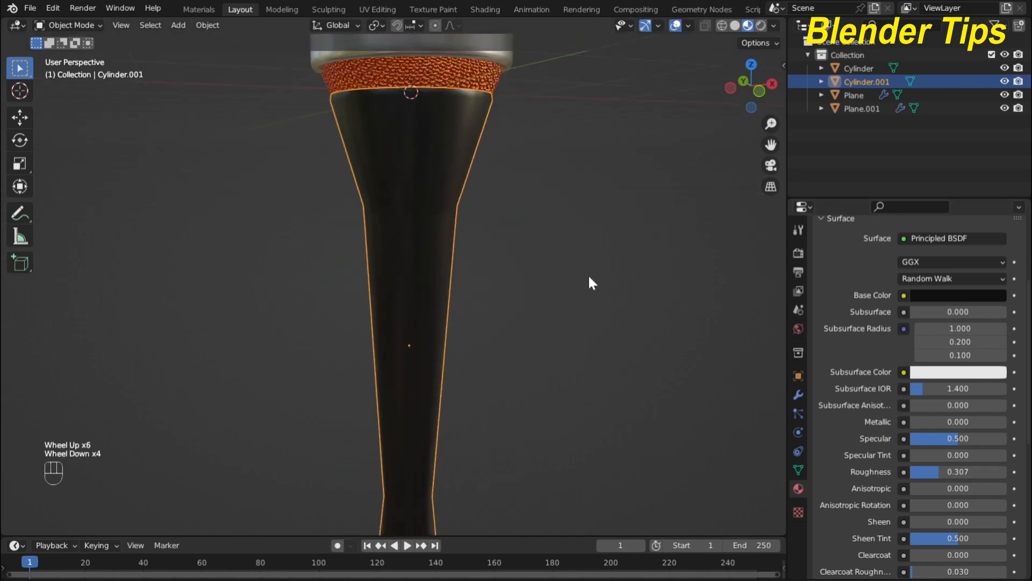
scroll(433, 266, "down", 2)
Add a second material slot to the handle mesh and create a new material there with a golden-yellow base color
key("Tab")
scroll(415, 276, "up", 4)
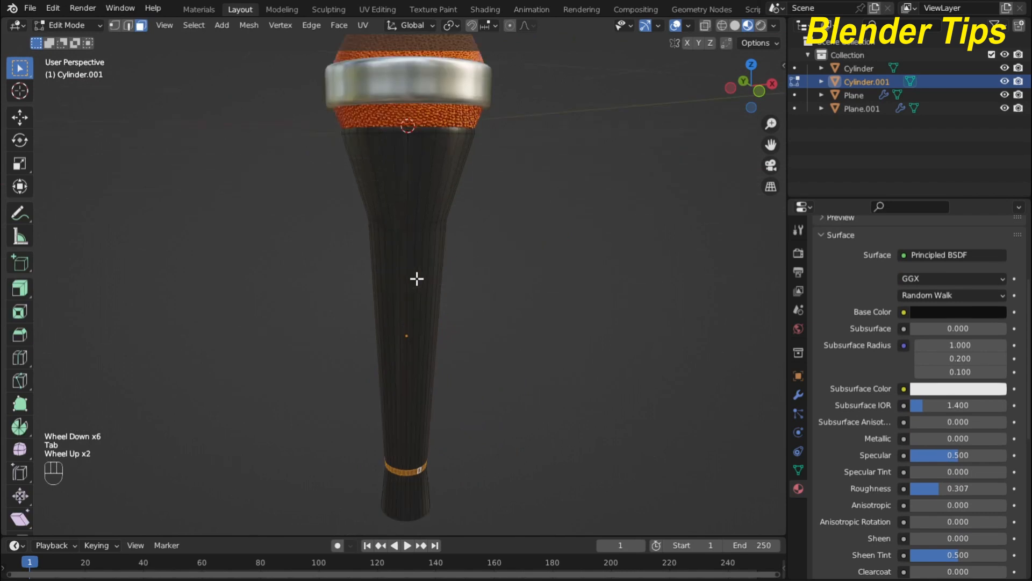
scroll(640, 206, "down", 2)
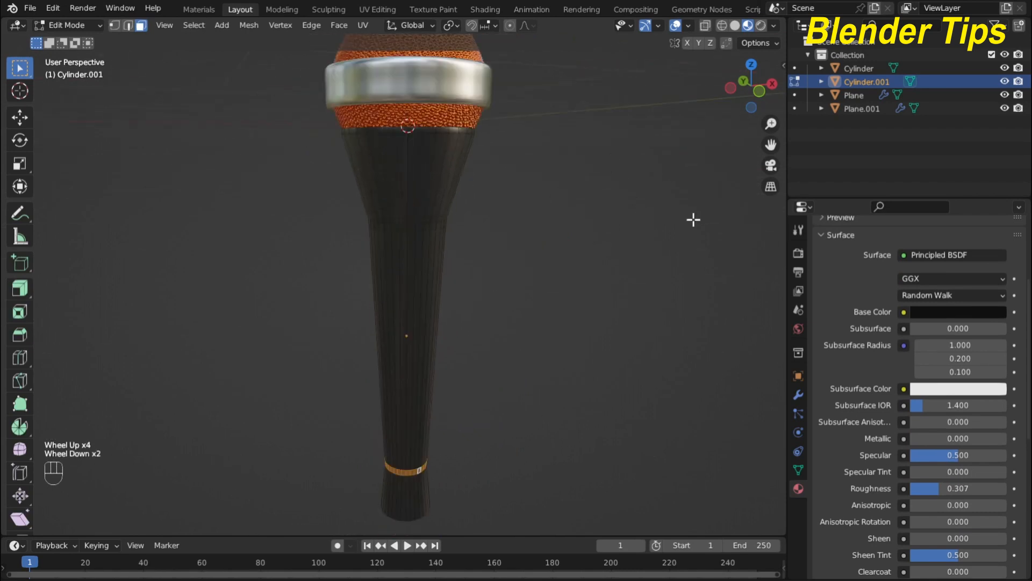
key("KP_1")
scroll(558, 275, "up", 3)
scroll(559, 274, "down", 3)
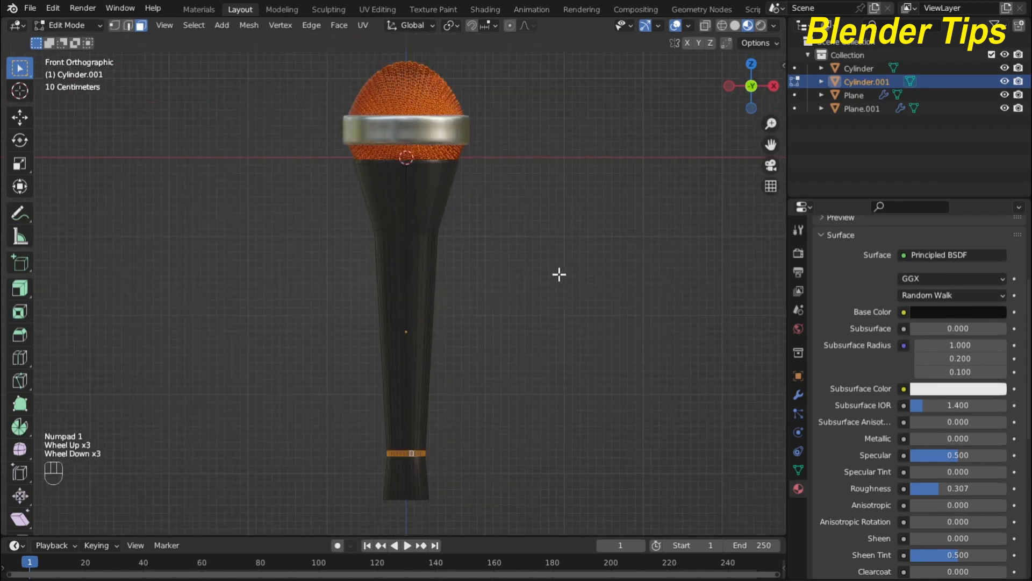
middle_click_drag(477, 379, 481, 207, "shift")
scroll(458, 315, "up", 3)
scroll(426, 398, "up", 2)
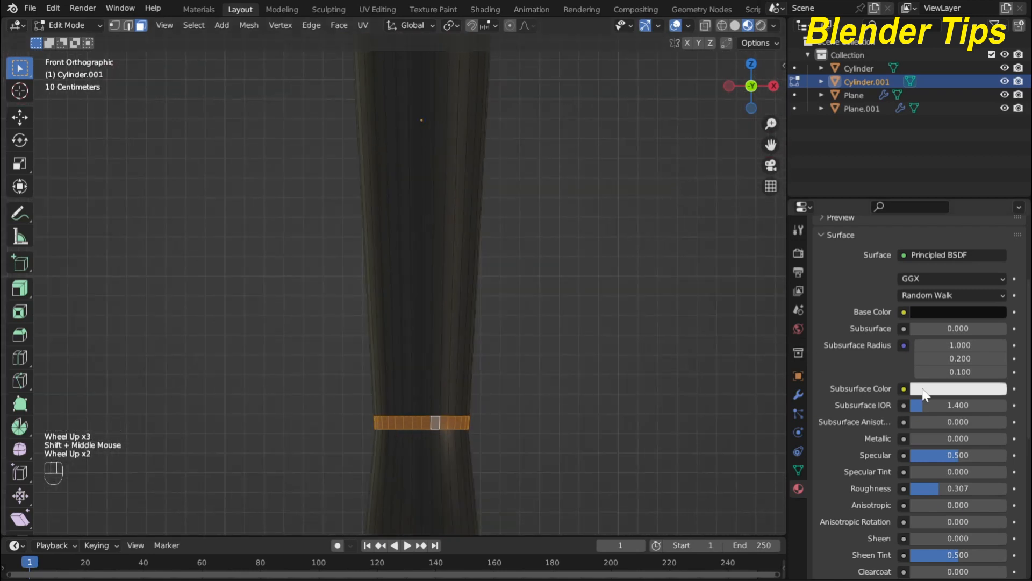
scroll(924, 394, "up", 4)
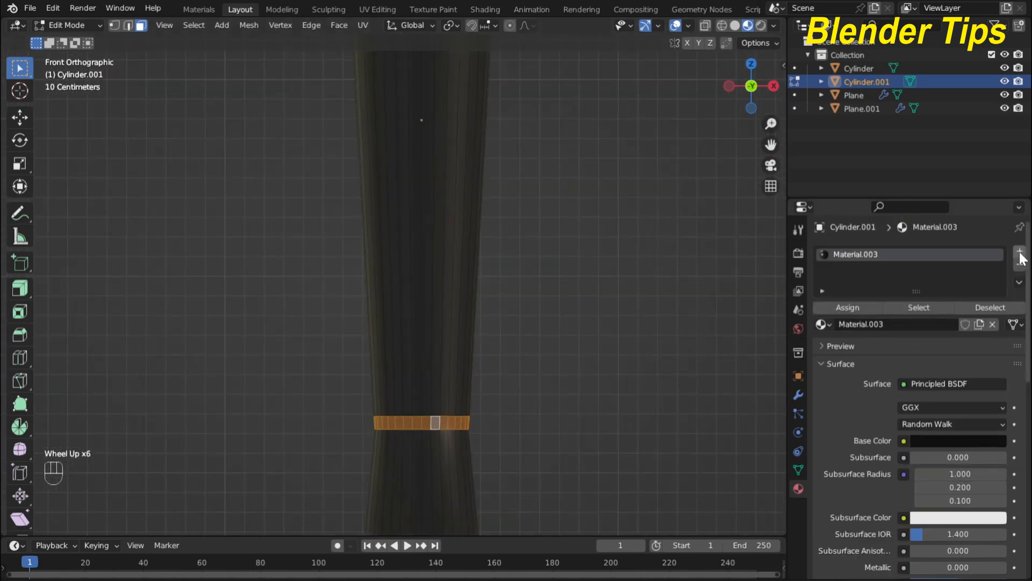
left_click(1020, 251)
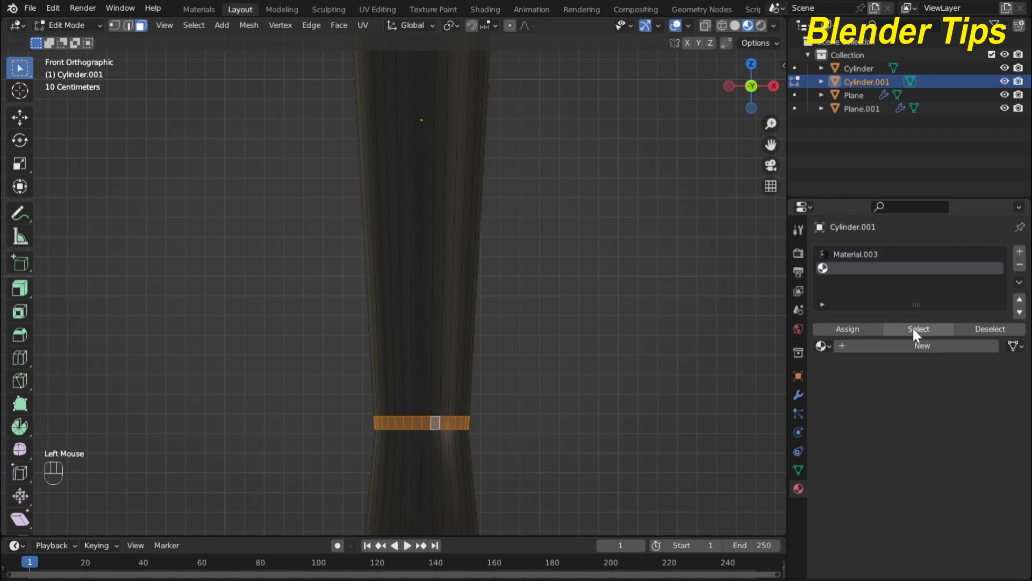
left_click(888, 344)
left_click(934, 462)
left_click_drag(926, 330, 911, 349)
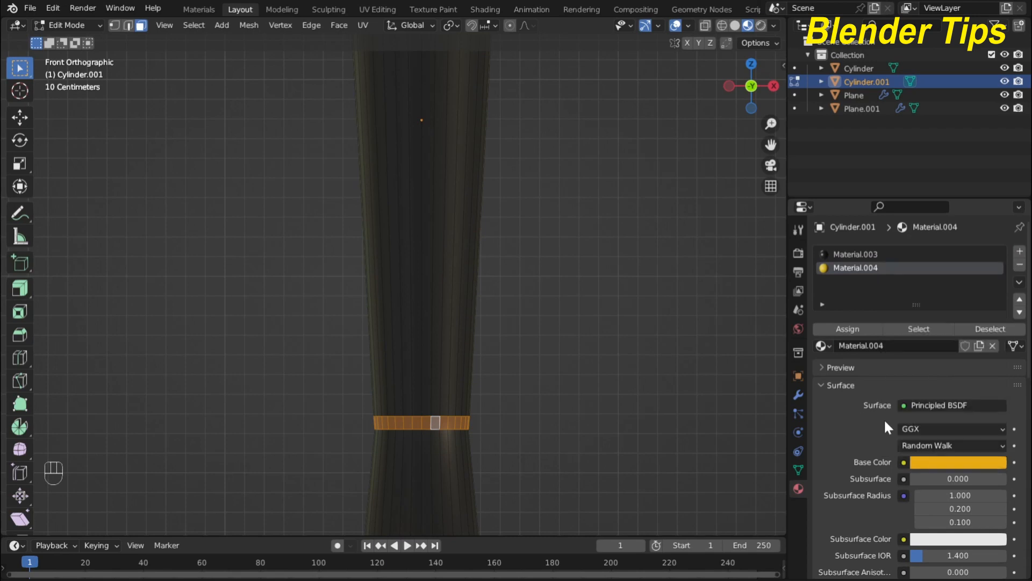
Set the golden material to Metallic 1.000 and Roughness about 0.108, and assign it to the selected thin ring near the handle's lower end
scroll(885, 420, "down", 5)
left_click_drag(920, 399, 1017, 400)
left_click_drag(968, 446, 954, 446)
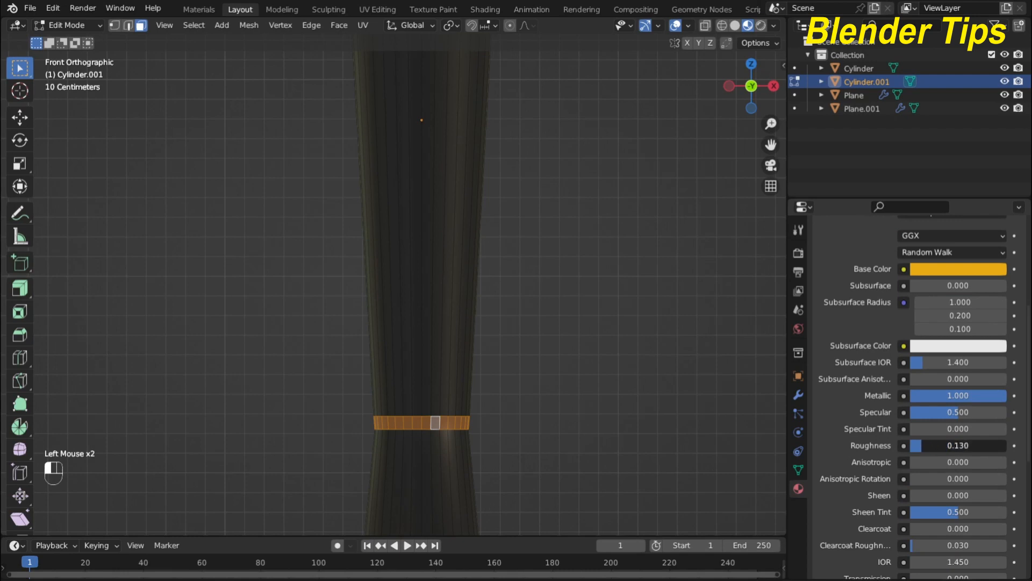
scroll(863, 366, "up", 5)
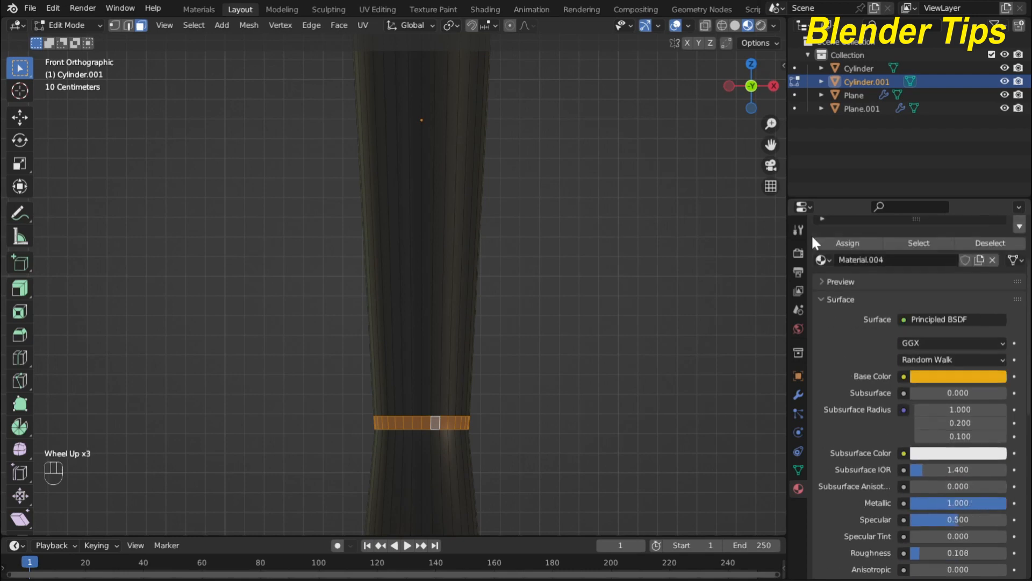
left_click(842, 328)
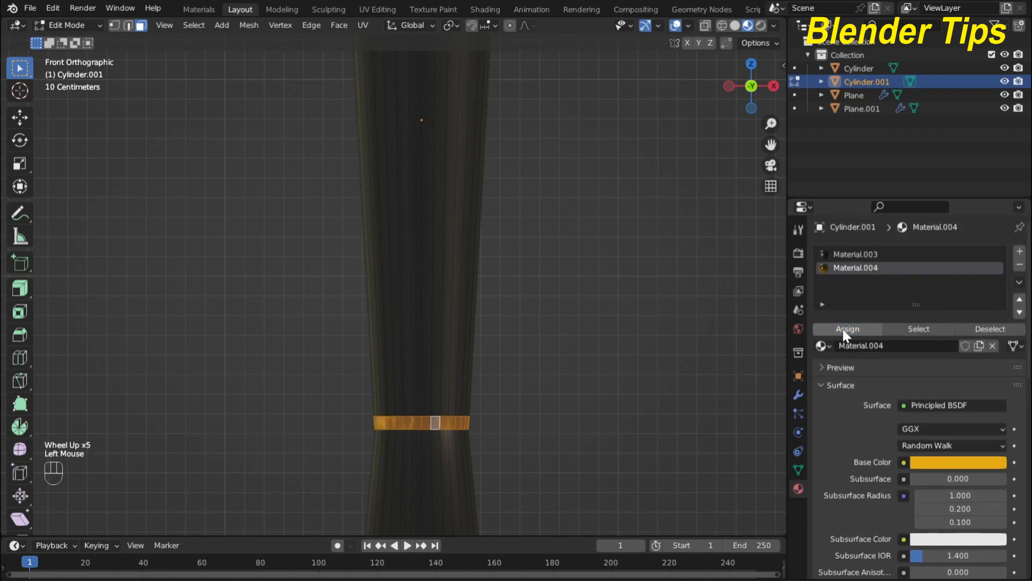
Assign the golden Material.004 to the narrow face loop below the handle's flared upper part, and return to Object Mode with nothing selected
left_click(583, 194)
middle_click_drag(578, 194, 564, 475, "shift")
scroll(362, 187, "up", 2)
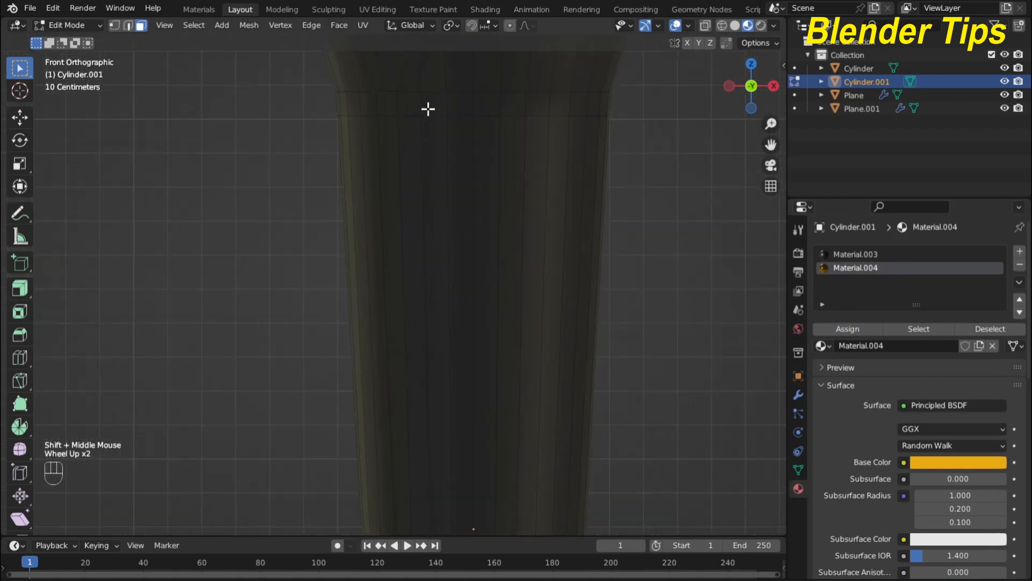
left_click(428, 107)
left_click(455, 105, "alt")
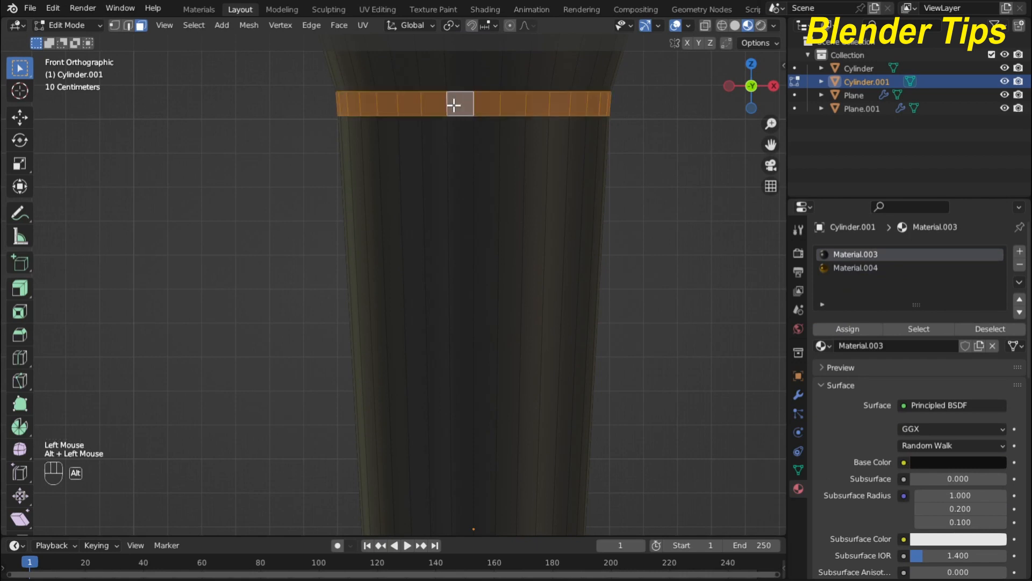
left_click(836, 267)
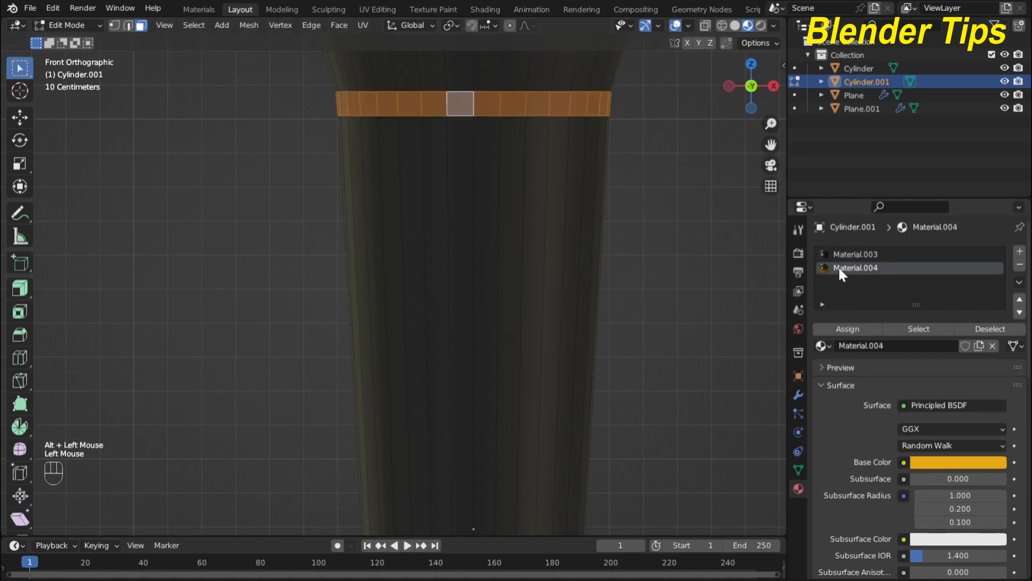
left_click(842, 329)
scroll(606, 247, "down", 4)
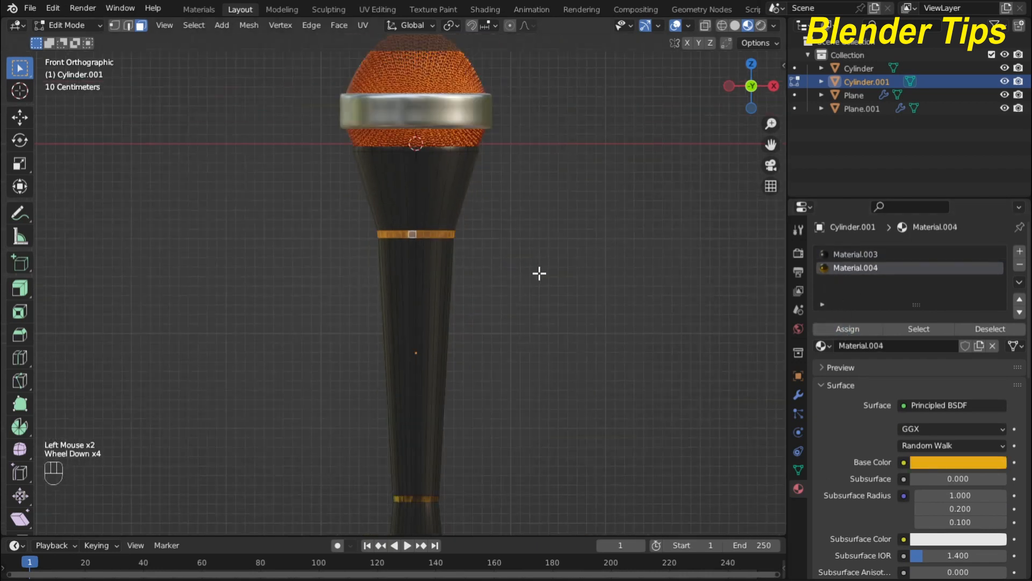
key("Tab")
left_click(549, 215)
Examine the whole microphone from several angles and distances to check the materials on the head, band, handle and golden rings
scroll(552, 199, "down", 3)
middle_click_drag(552, 199, 286, 299)
middle_click_drag(382, 308, 424, 205, "shift")
scroll(491, 260, "up", 1)
scroll(563, 245, "down", 2)
scroll(405, 263, "up", 4)
scroll(406, 263, "up", 1)
scroll(424, 205, "down", 3)
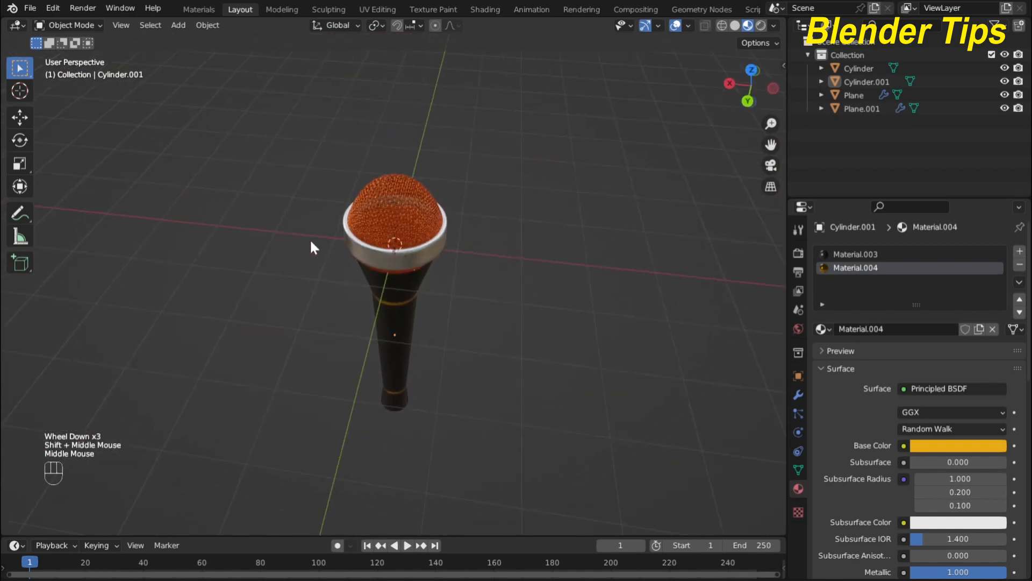
scroll(358, 234, "up", 3)
scroll(358, 234, "down", 1)
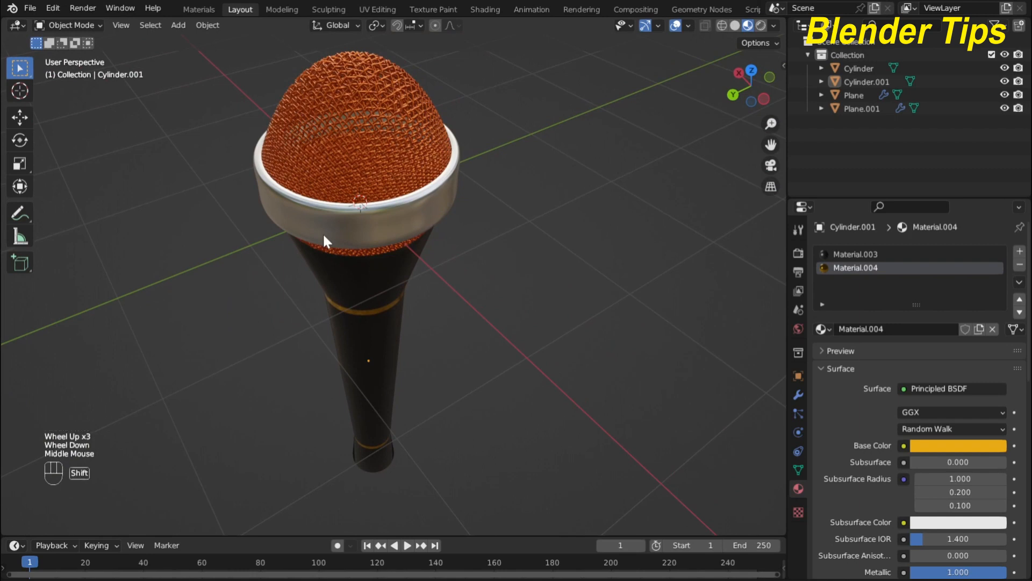
scroll(360, 257, "down", 1)
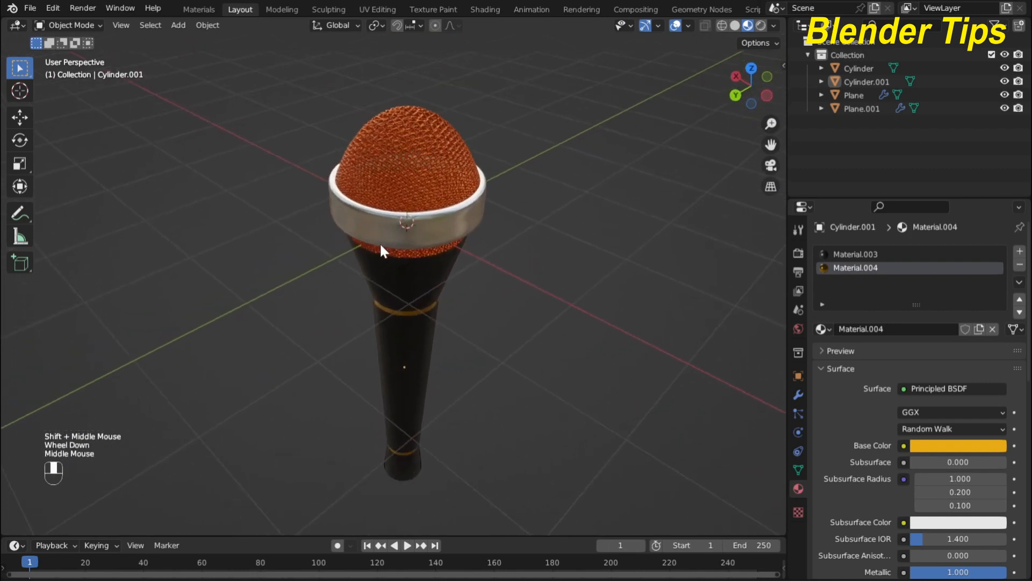